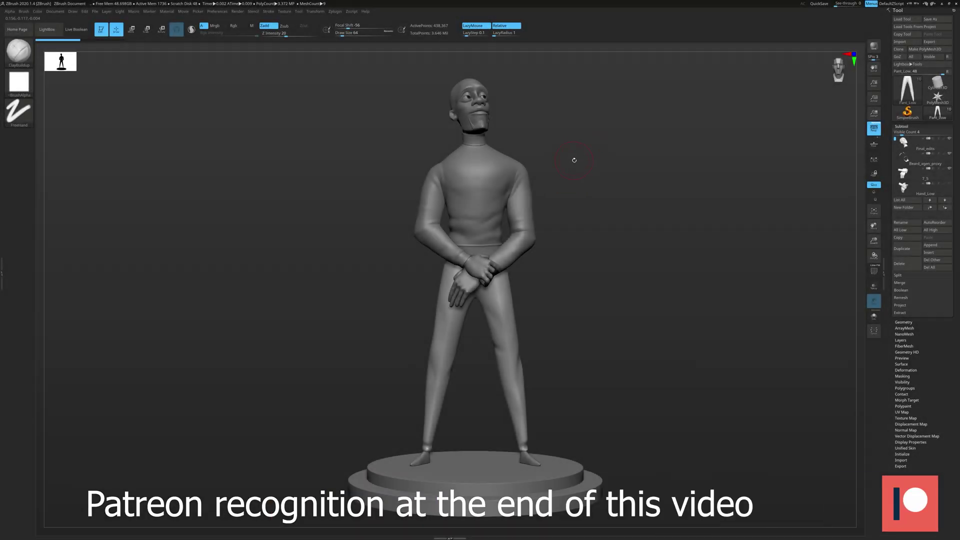
# Orbit the full ZBrush figure to a side profile, views from above, then nearly front-on
pyautogui.moveTo(592, 151); pyautogui.dragTo(598, 171)
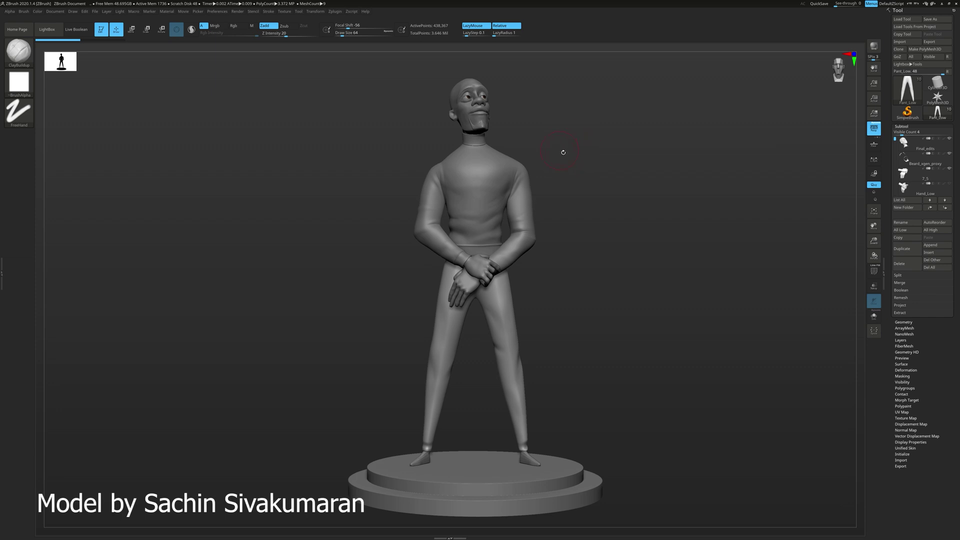
pyautogui.keyDown('alt'); pyautogui.moveTo(567, 167); pyautogui.dragTo(571, 230); pyautogui.keyUp('alt')
pyautogui.moveTo(568, 185); pyautogui.dragTo(540, 194)
pyautogui.moveTo(495, 171)
pyautogui.mouseDown()
pyautogui.moveTo(553, 170)
pyautogui.moveTo(517, 160)
pyautogui.moveTo(497, 187)
pyautogui.mouseUp()
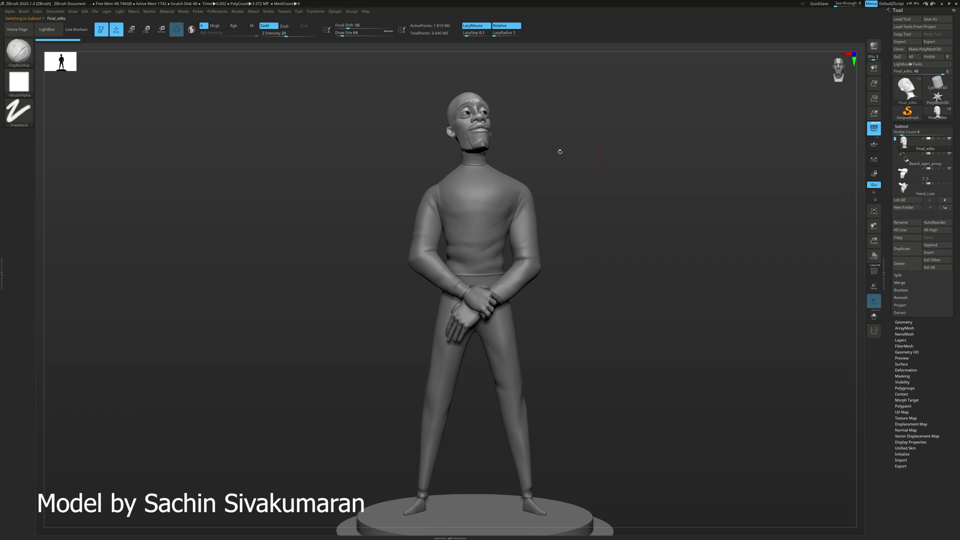
# Frame the head and set the brush to Alpha 01 with LazyStep 0.00384
pyautogui.press('f')
pyautogui.moveTo(655, 179); pyautogui.dragTo(450, 277)
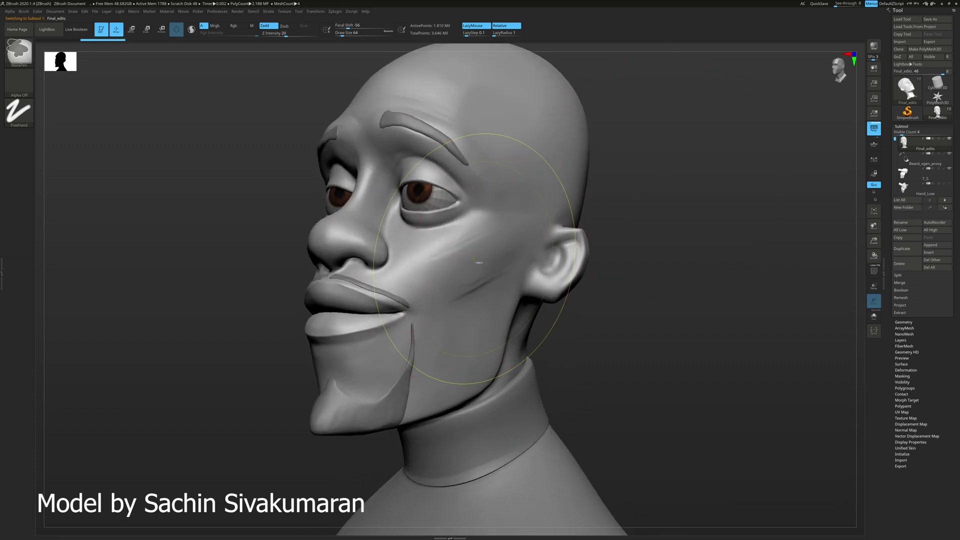
pyautogui.click(19, 81)
pyautogui.click(84, 85)
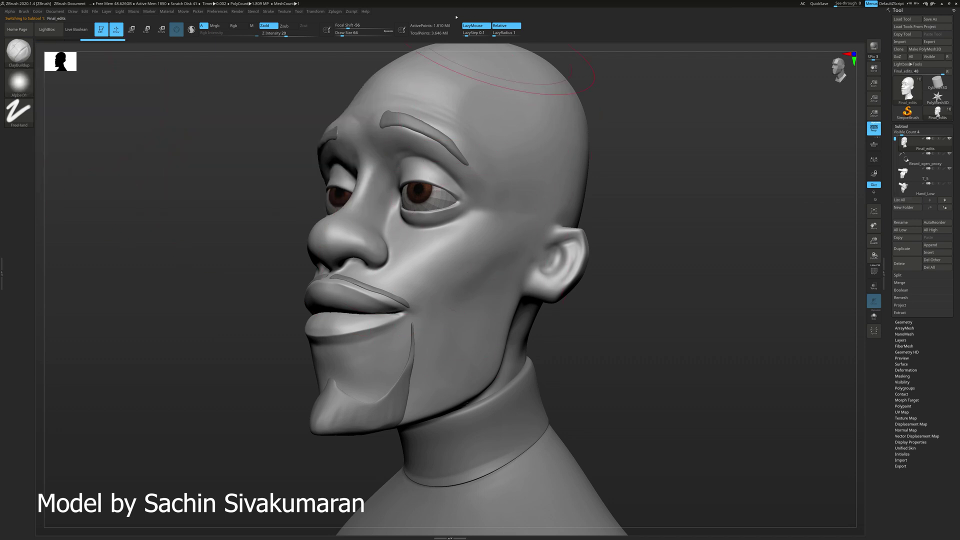
pyautogui.click(483, 33)
pyautogui.write('0')
pyautogui.moveTo(469, 34); pyautogui.dragTo(465, 35)
# Reduce Draw Size from 64 to 55, checking the head from left, right and front
pyautogui.moveTo(614, 194); pyautogui.dragTo(710, 213)
pyautogui.press('space')
pyautogui.moveTo(334, 252); pyautogui.dragTo(326, 253)
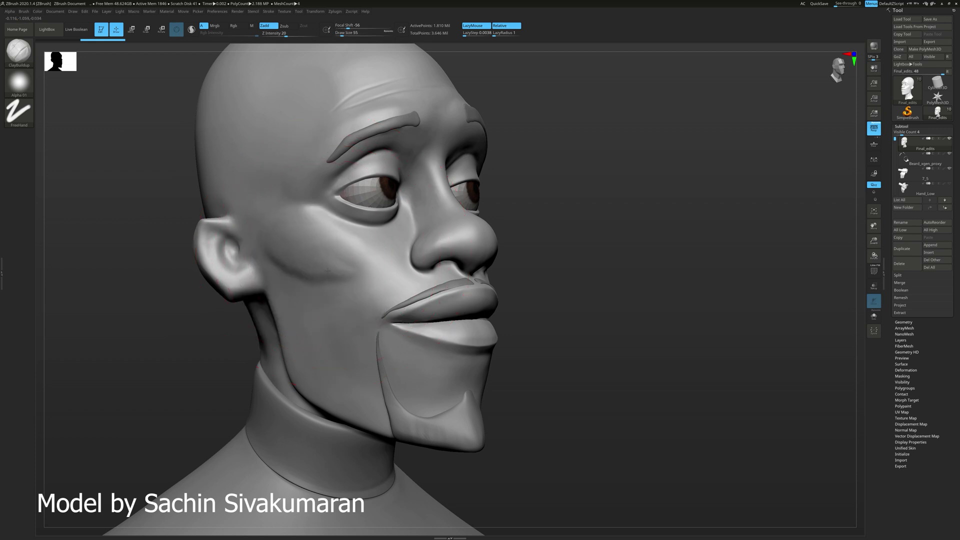
pyautogui.moveTo(611, 246); pyautogui.dragTo(508, 257)
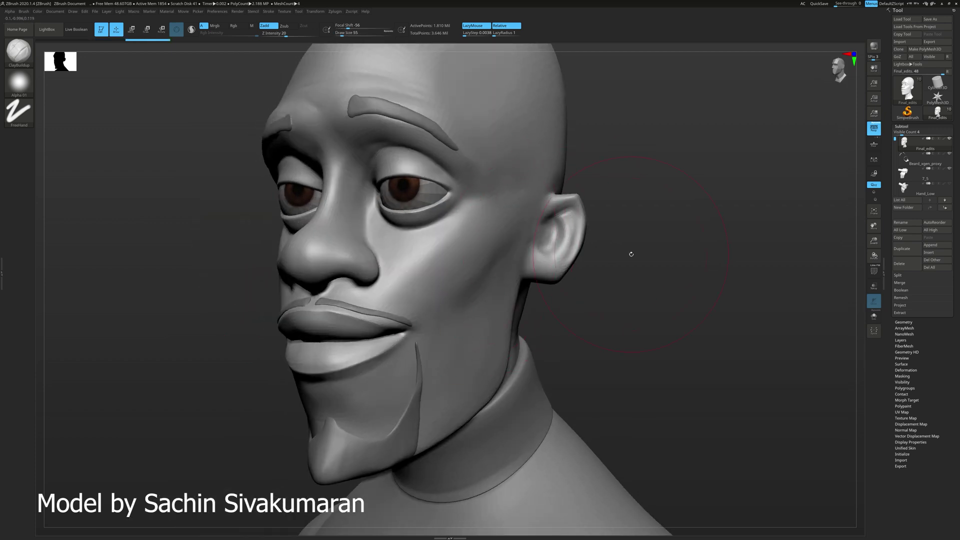
pyautogui.moveTo(631, 254); pyautogui.dragTo(820, 220)
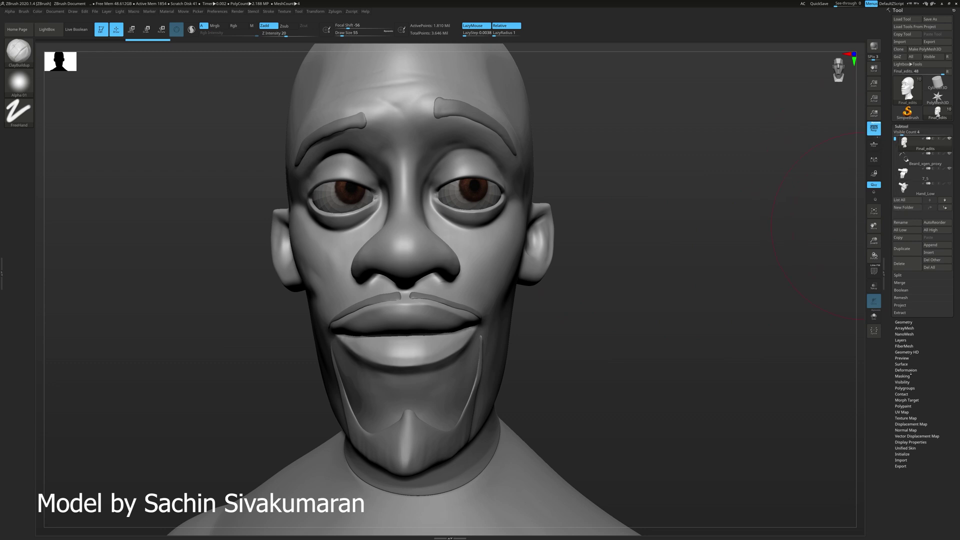
pyautogui.click(352, 11)
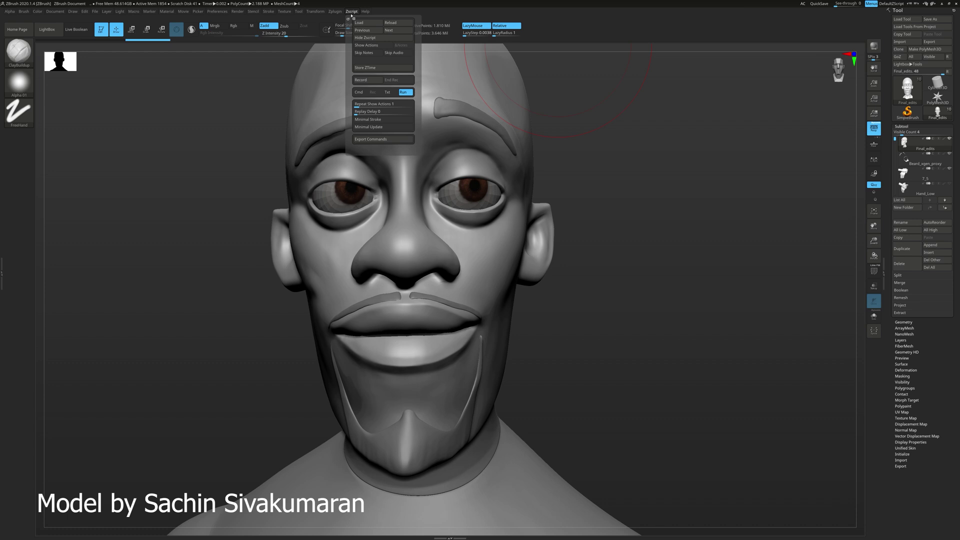
pyautogui.click(335, 12)
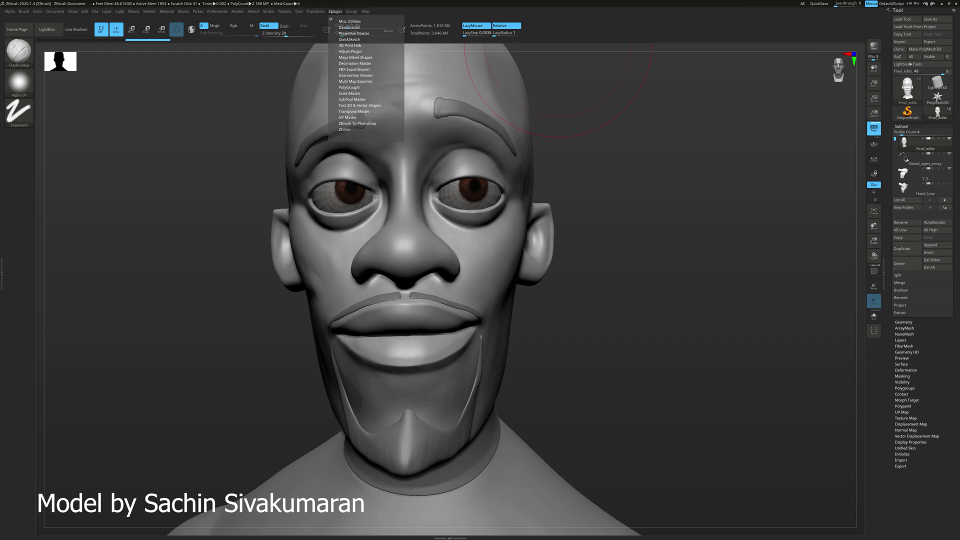
pyautogui.click(353, 82)
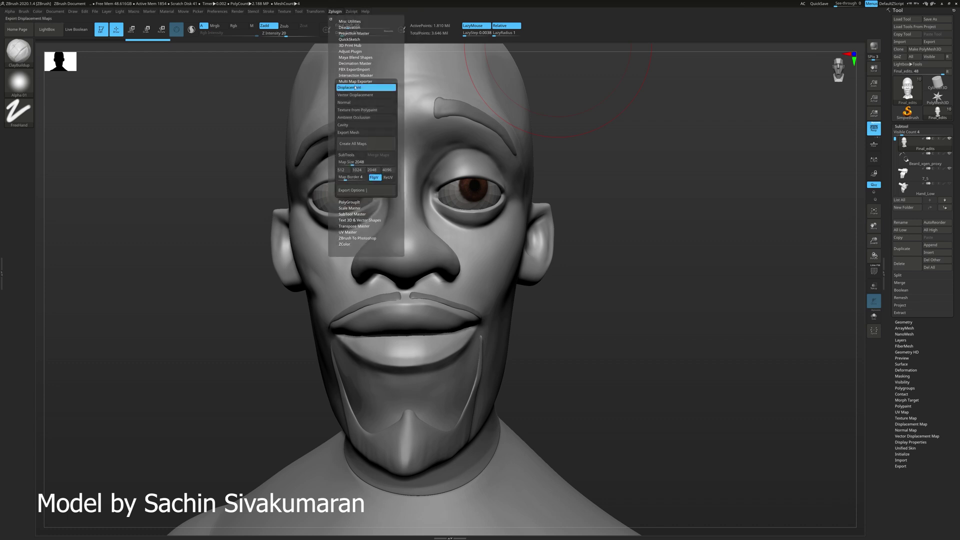
pyautogui.click(353, 190)
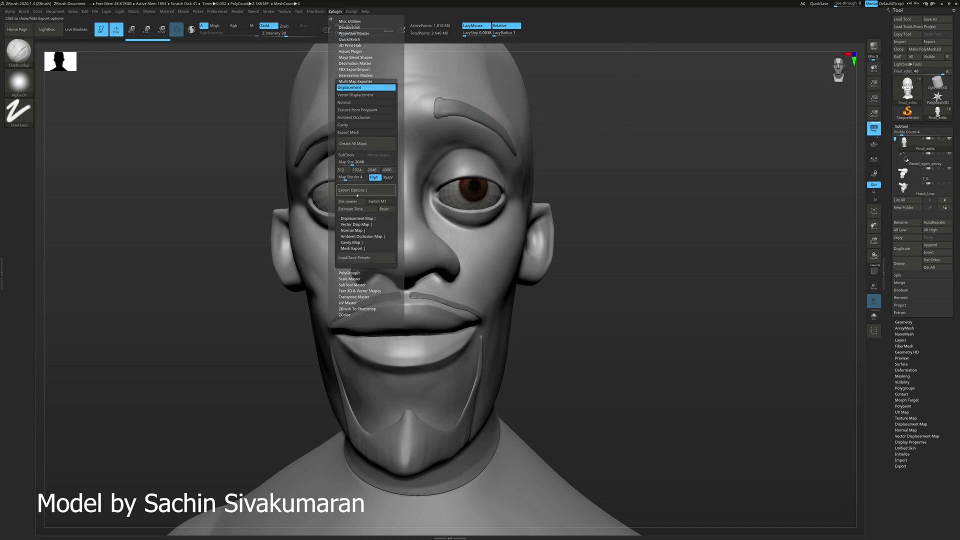
pyautogui.click(361, 218)
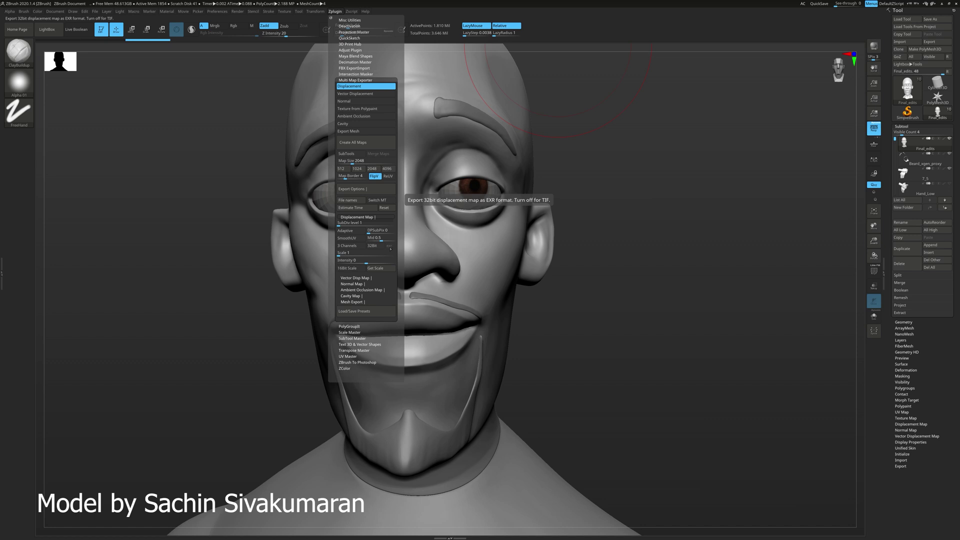
pyautogui.moveTo(565, 199); pyautogui.dragTo(598, 187)
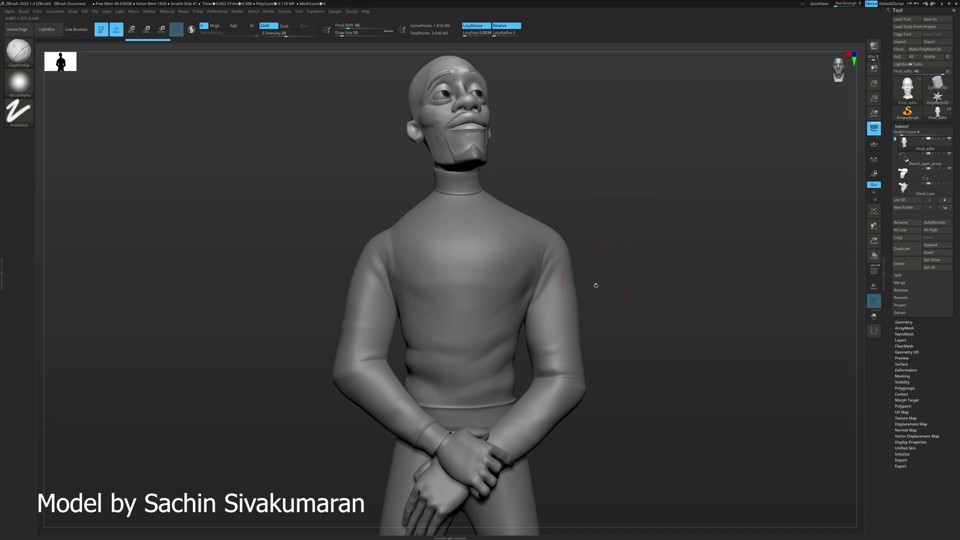
# Zoom out and review the whole figure from the side, behind and above
pyautogui.keyDown('alt'); pyautogui.moveTo(596, 285); pyautogui.dragTo(606, 166); pyautogui.keyUp('alt')
pyautogui.keyDown('alt'); pyautogui.moveTo(596, 216); pyautogui.dragTo(591, 268); pyautogui.keyUp('alt')
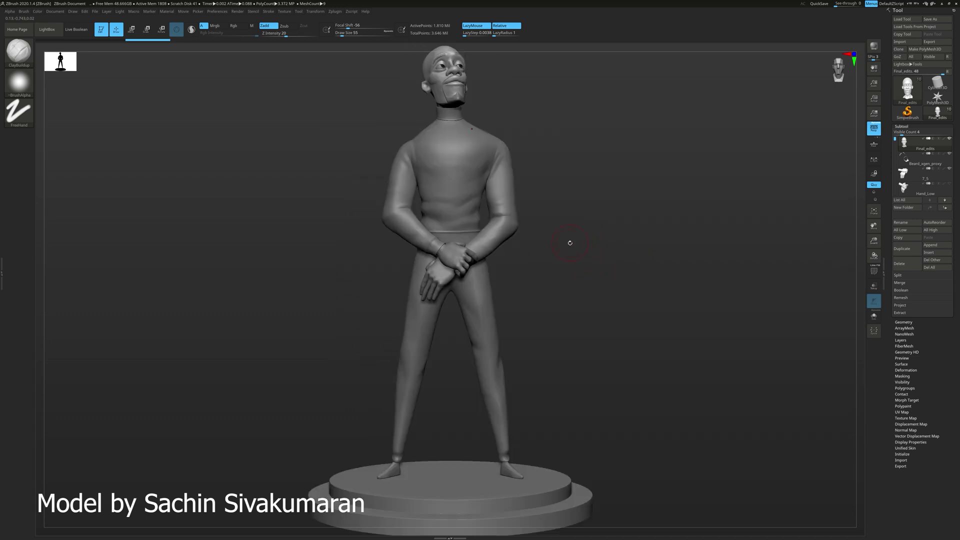
pyautogui.moveTo(531, 225); pyautogui.dragTo(558, 227)
pyautogui.moveTo(556, 188)
pyautogui.mouseDown()
pyautogui.moveTo(645, 192)
pyautogui.moveTo(570, 202)
pyautogui.mouseUp()
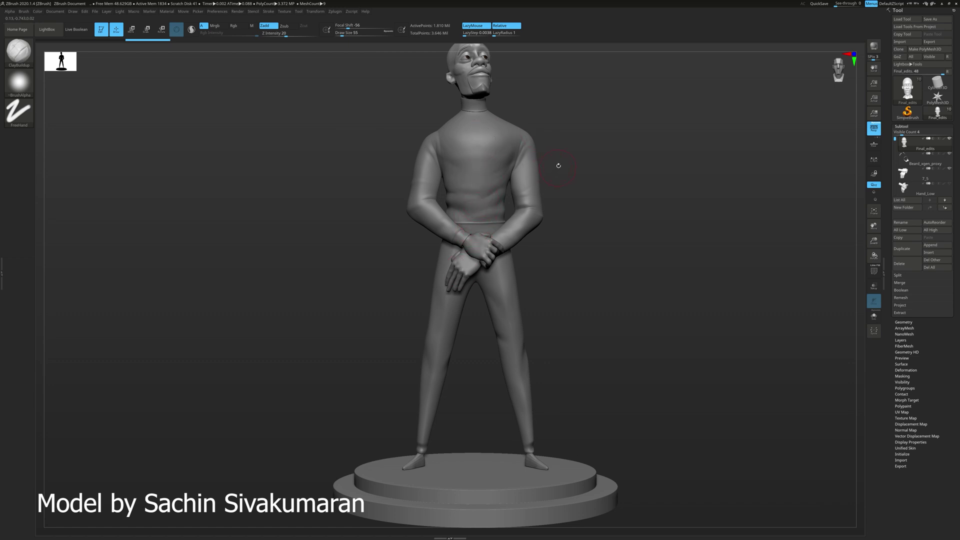
pyautogui.moveTo(558, 166); pyautogui.dragTo(542, 188)
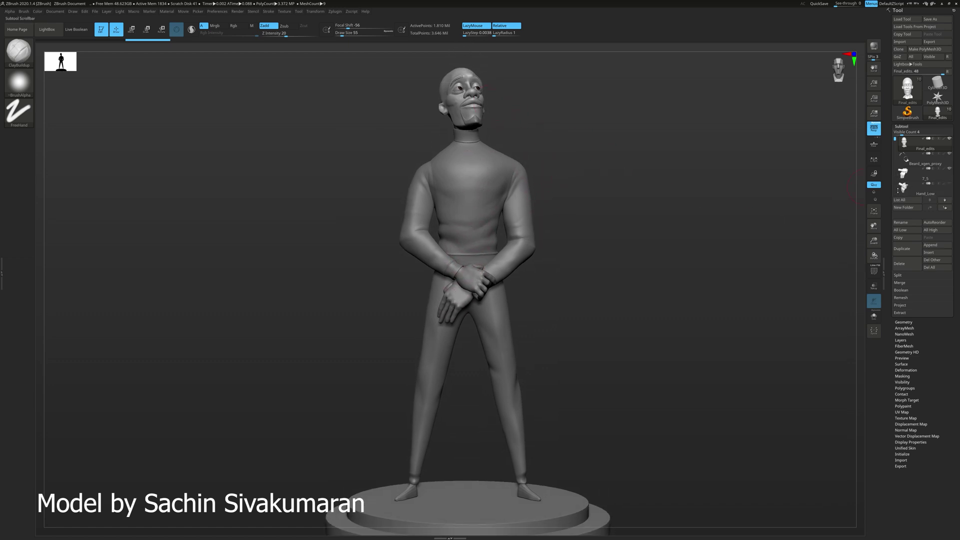
# Select Beard_xgen_proxy then 7_5 as active subtool, and recheck the back and profile
pyautogui.click(913, 162)
pyautogui.click(906, 174)
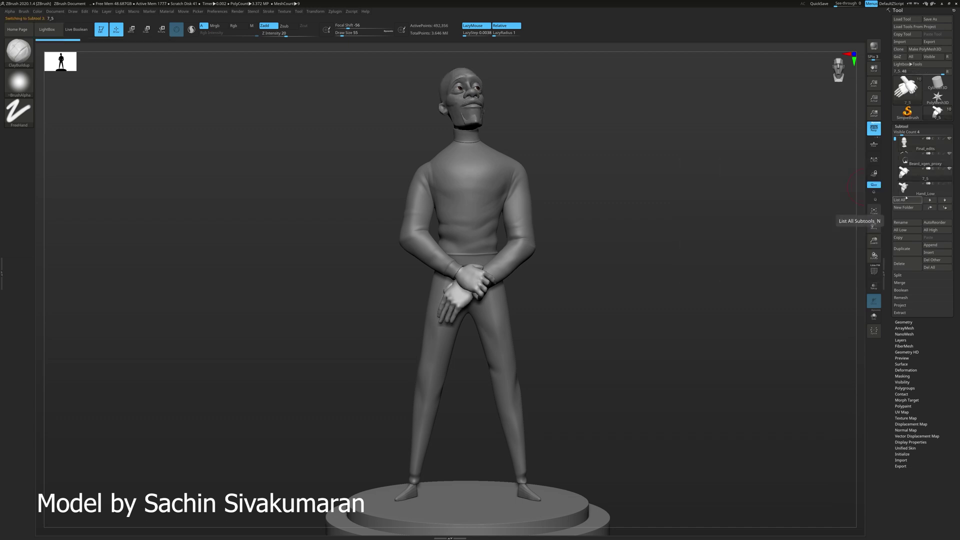
pyautogui.moveTo(596, 150); pyautogui.dragTo(584, 179)
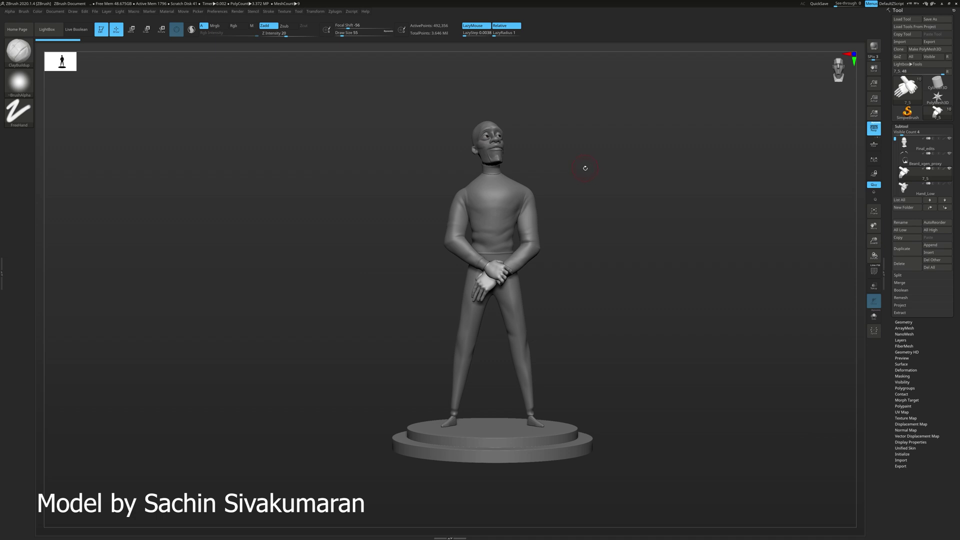
pyautogui.moveTo(566, 159); pyautogui.dragTo(517, 143)
pyautogui.moveTo(538, 272)
pyautogui.keyDown('shift'); pyautogui.mouseDown()
pyautogui.moveTo(596, 271)
pyautogui.moveTo(564, 242)
pyautogui.moveTo(600, 252)
pyautogui.moveTo(621, 225)
pyautogui.moveTo(622, 248)
pyautogui.moveTo(555, 245)
pyautogui.mouseUp(); pyautogui.keyUp('shift')
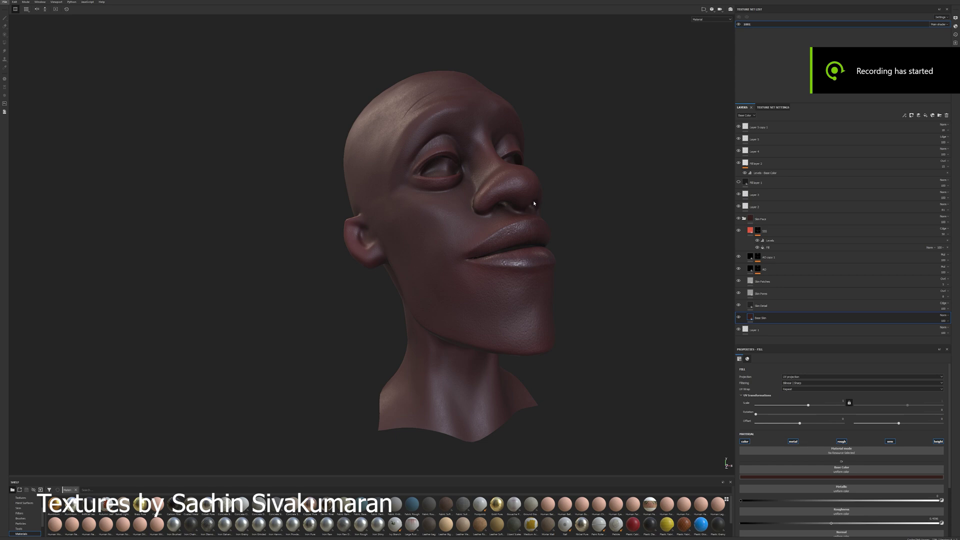
# Tilt the textured head upward, select the Skin Detail layer, and show only the Roughness channel
pyautogui.keyDown('alt'); pyautogui.moveTo(602, 192); pyautogui.dragTo(613, 191, button='right'); pyautogui.keyUp('alt')
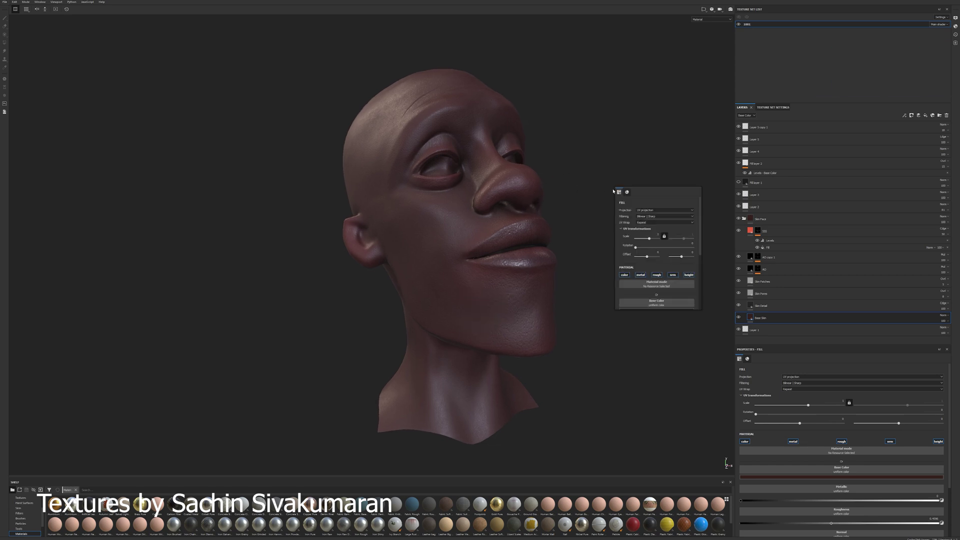
pyautogui.moveTo(586, 163)
pyautogui.keyDown('alt'); pyautogui.mouseDown()
pyautogui.moveTo(570, 160)
pyautogui.moveTo(572, 173)
pyautogui.moveTo(570, 161)
pyautogui.moveTo(621, 156)
pyautogui.moveTo(601, 165)
pyautogui.mouseUp(); pyautogui.keyUp('alt')
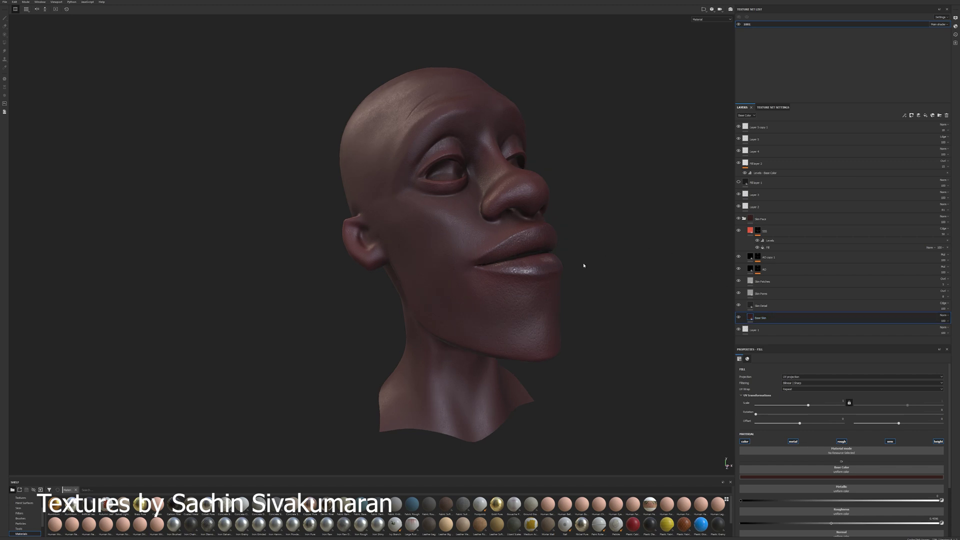
pyautogui.keyDown('alt'); pyautogui.moveTo(583, 265); pyautogui.dragTo(604, 261); pyautogui.keyUp('alt')
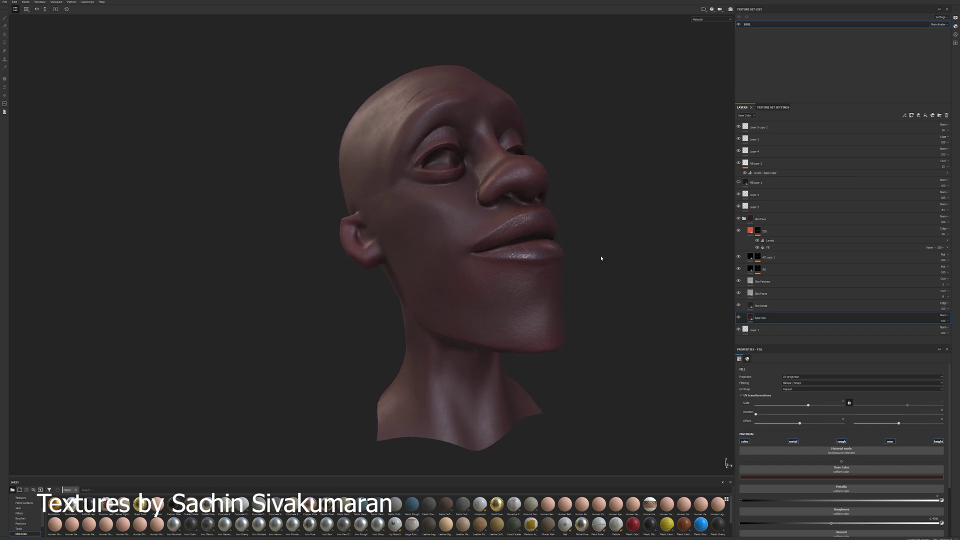
pyautogui.click(737, 305)
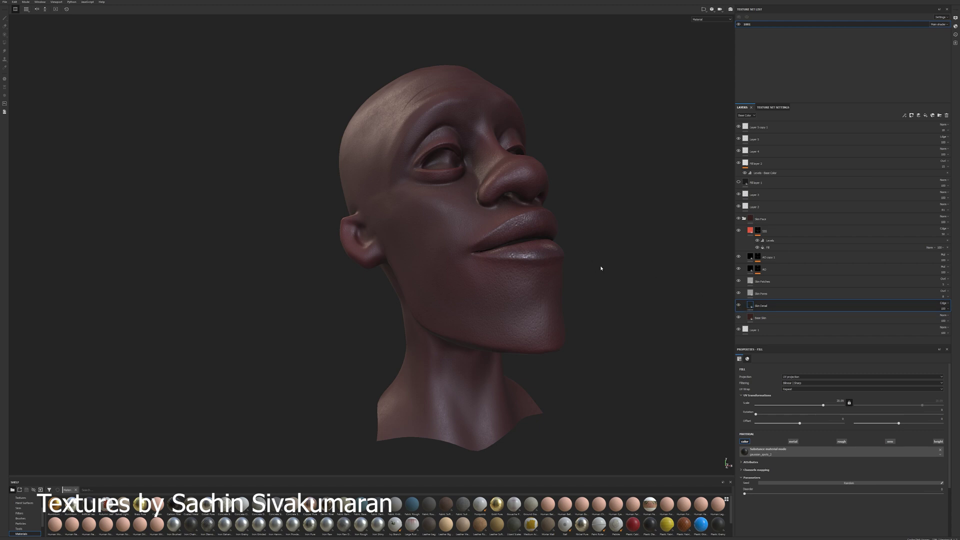
pyautogui.press('c')
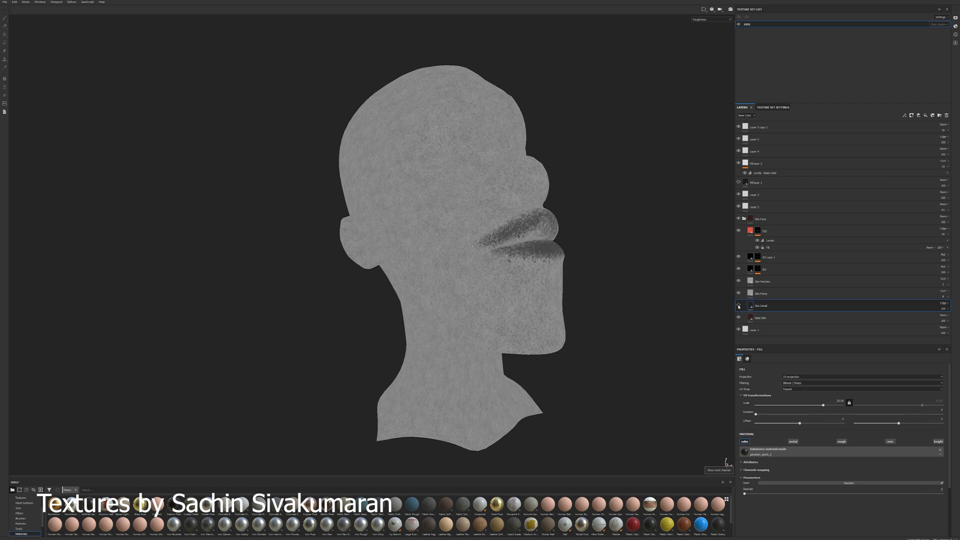
# Toggle Skin Pores off and on to compare roughness, then select the Skin Pores and AO layers
pyautogui.click(738, 294)
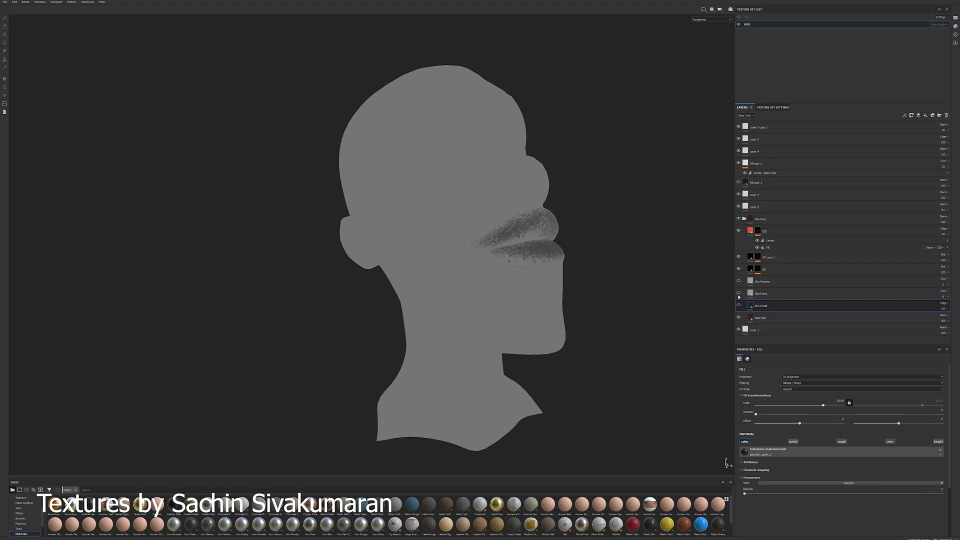
pyautogui.click(739, 294)
pyautogui.click(749, 294)
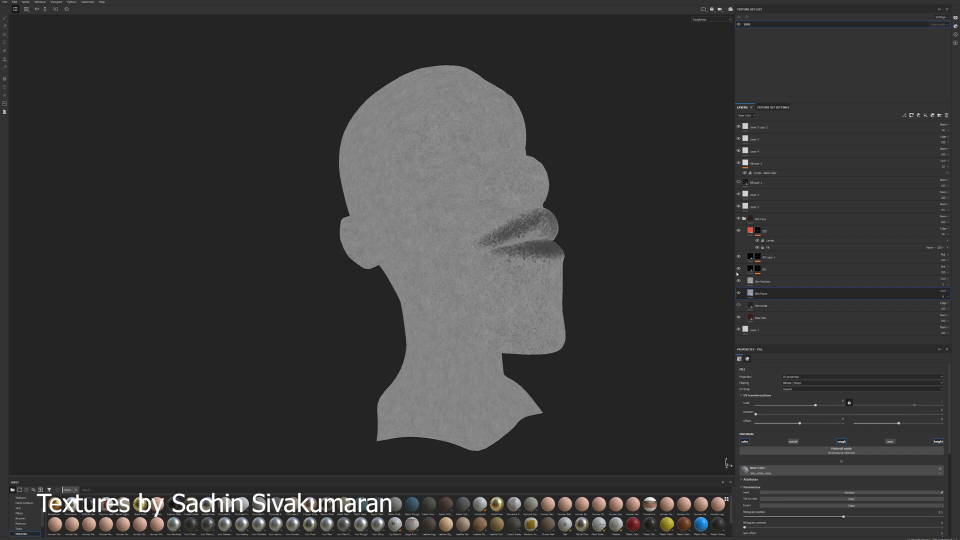
pyautogui.click(775, 273)
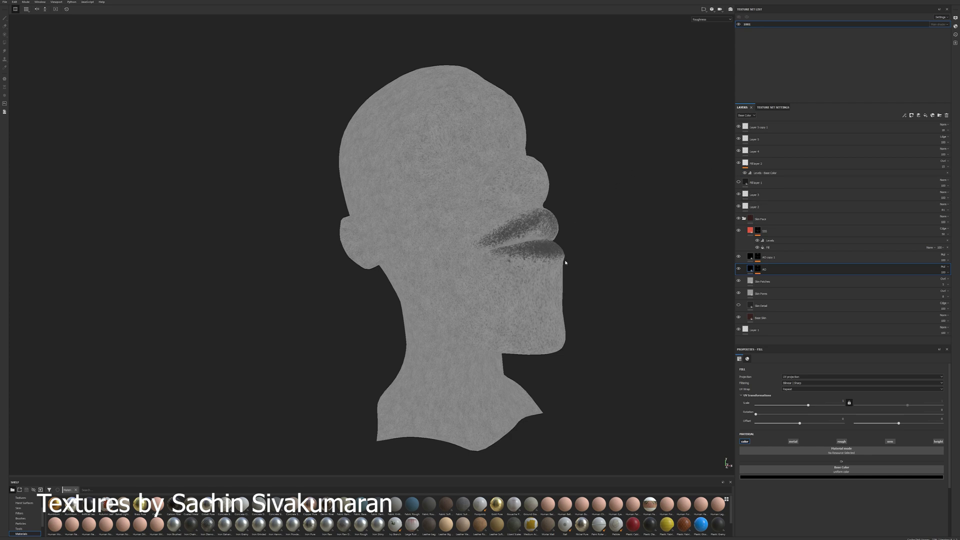
# Return to material view and rotate the HDRI environment light around the head
pyautogui.press('m')
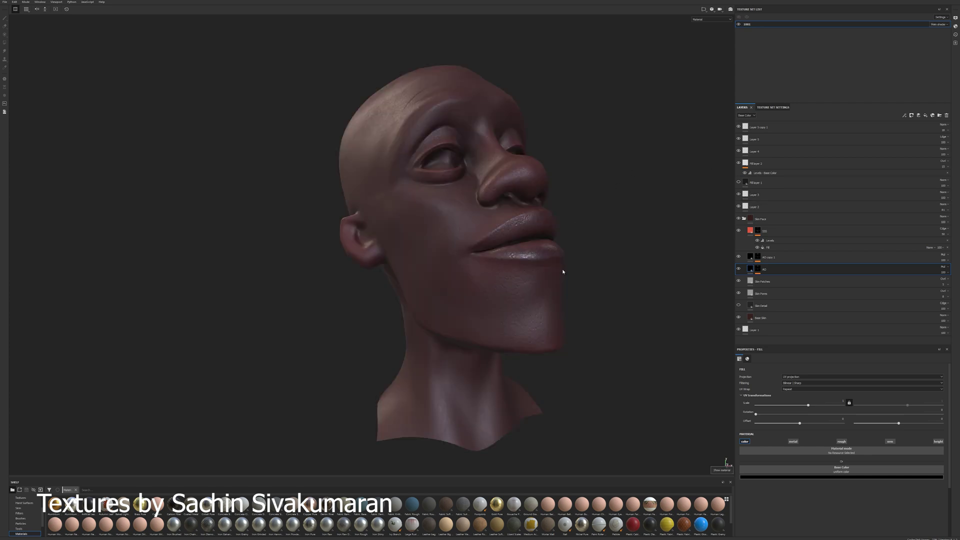
pyautogui.keyDown('alt'); pyautogui.moveTo(586, 203); pyautogui.dragTo(594, 201); pyautogui.keyUp('alt')
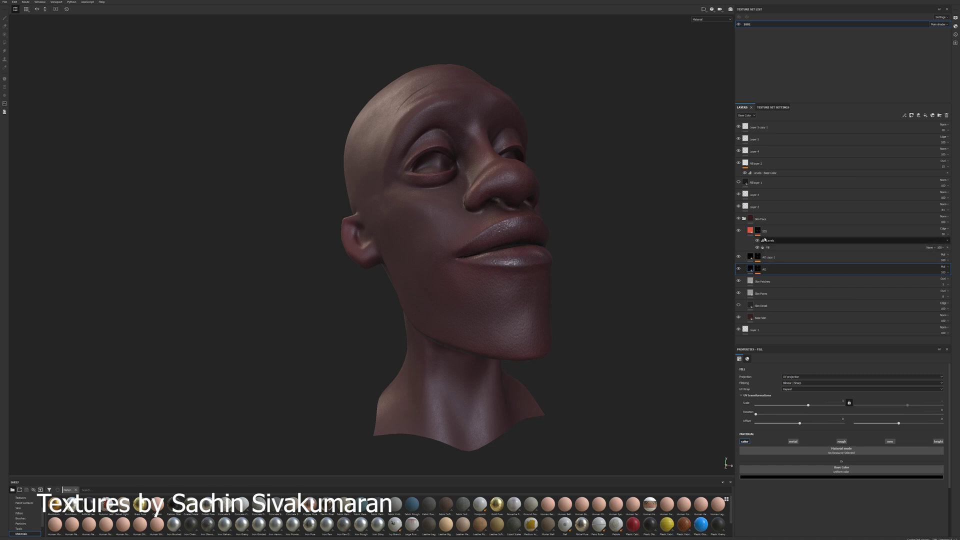
pyautogui.moveTo(582, 193)
pyautogui.keyDown('alt'); pyautogui.mouseDown()
pyautogui.moveTo(493, 215)
pyautogui.moveTo(400, 185)
pyautogui.moveTo(569, 202)
pyautogui.mouseUp(); pyautogui.keyUp('alt')
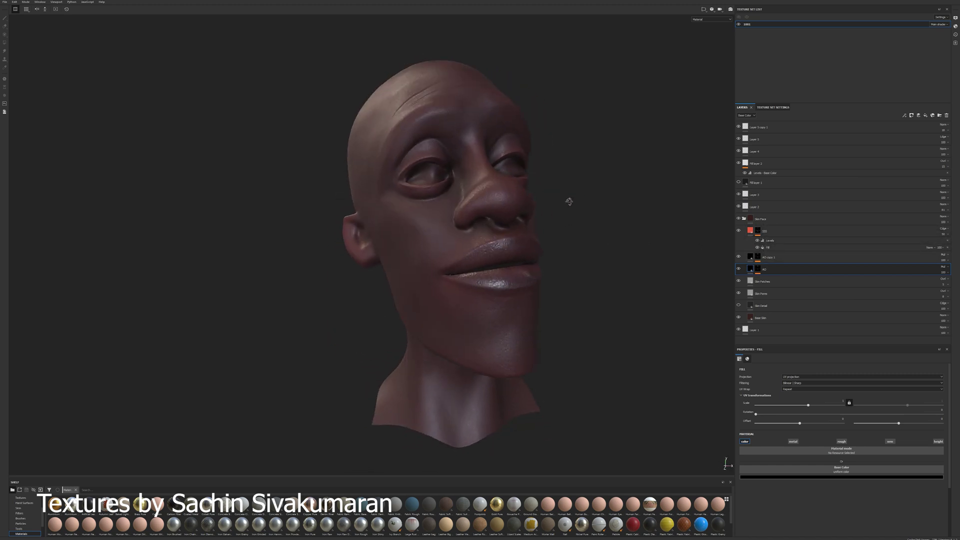
pyautogui.moveTo(569, 201)
pyautogui.keyDown('shift'); pyautogui.mouseDown(button='right')
pyautogui.moveTo(542, 236)
pyautogui.moveTo(561, 238)
pyautogui.moveTo(536, 246)
pyautogui.moveTo(561, 249)
pyautogui.mouseUp(button='right'); pyautogui.keyUp('shift')
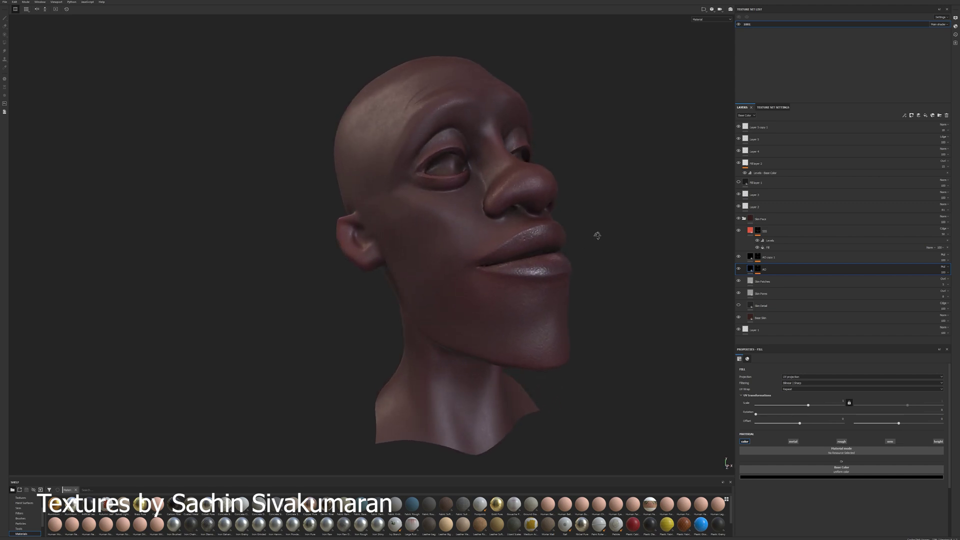
pyautogui.keyDown('shift'); pyautogui.moveTo(520, 270); pyautogui.dragTo(518, 256, button='right'); pyautogui.keyUp('shift')
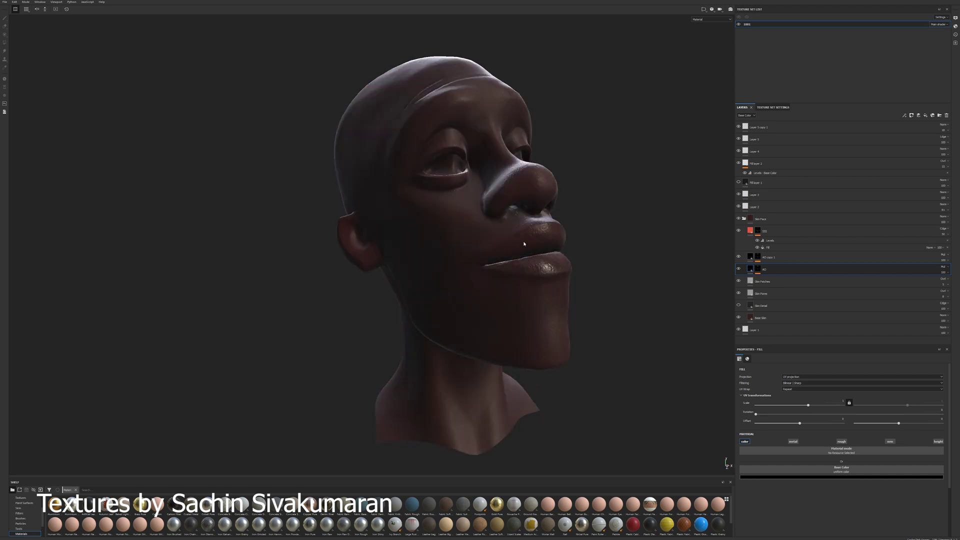
pyautogui.keyDown('shift'); pyautogui.moveTo(580, 224); pyautogui.dragTo(567, 211, button='right'); pyautogui.keyUp('shift')
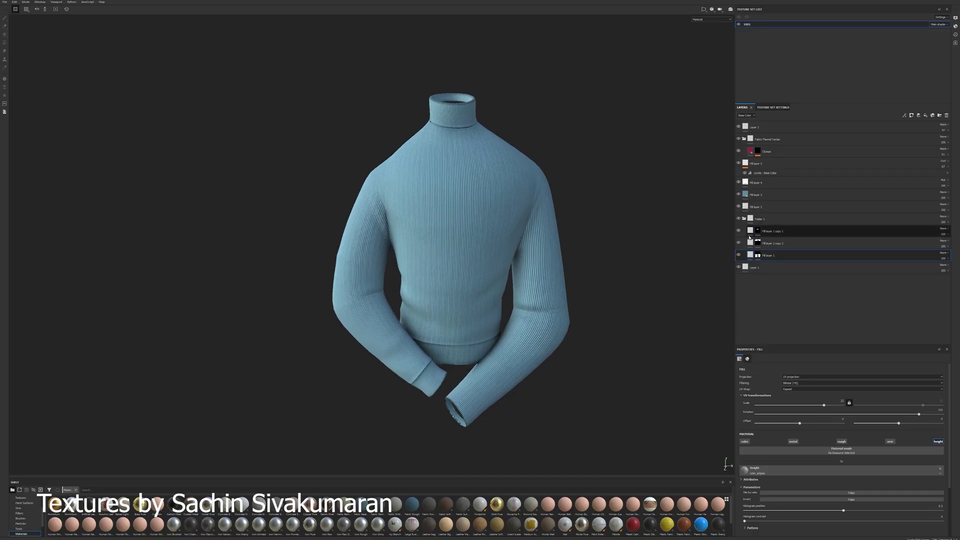
# Toggle Fill layer 1 off and on, then hide the Folder 1 rib texture group
pyautogui.click(739, 255)
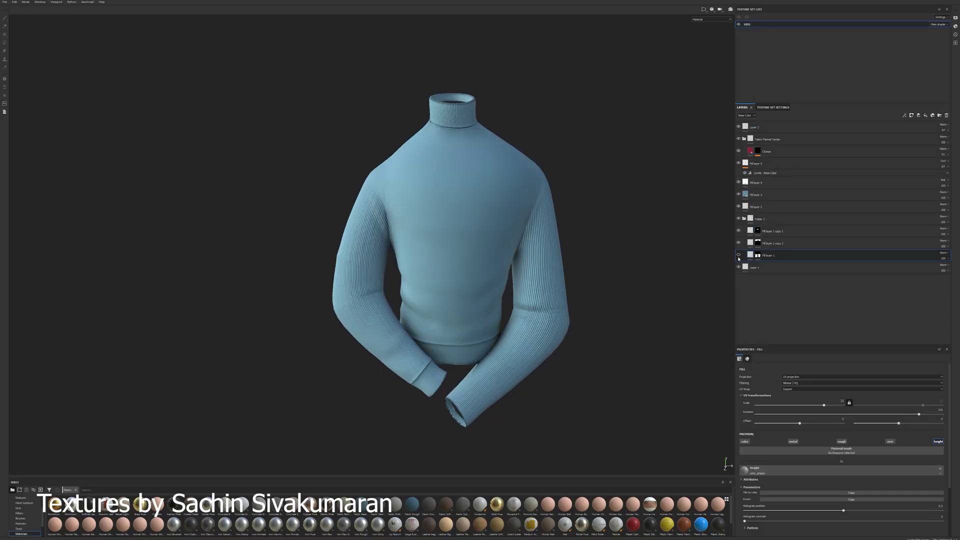
pyautogui.click(739, 255)
pyautogui.click(739, 219)
# Switch the viewport to the flat 2D UV texture view, then back to 3D
pyautogui.click(704, 10)
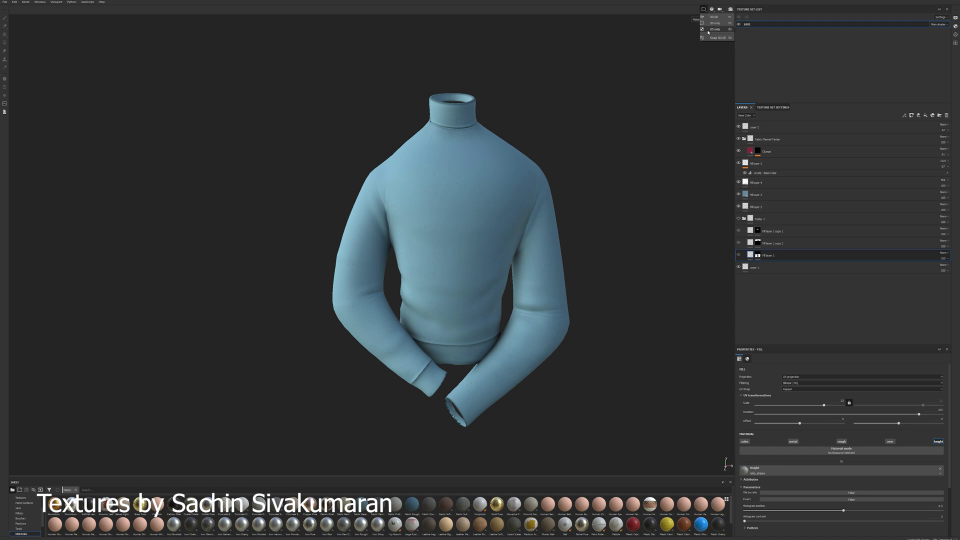
pyautogui.click(715, 29)
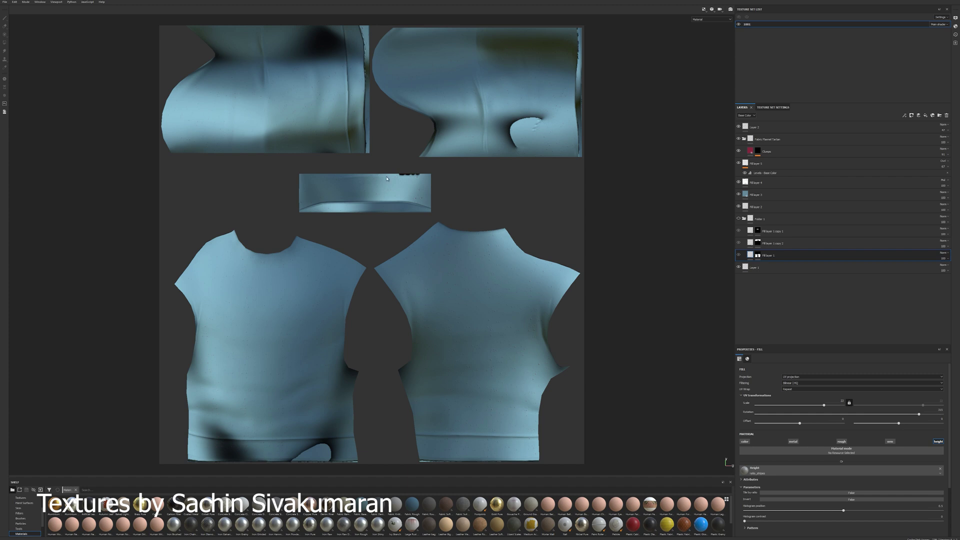
pyautogui.click(704, 9)
pyautogui.click(715, 38)
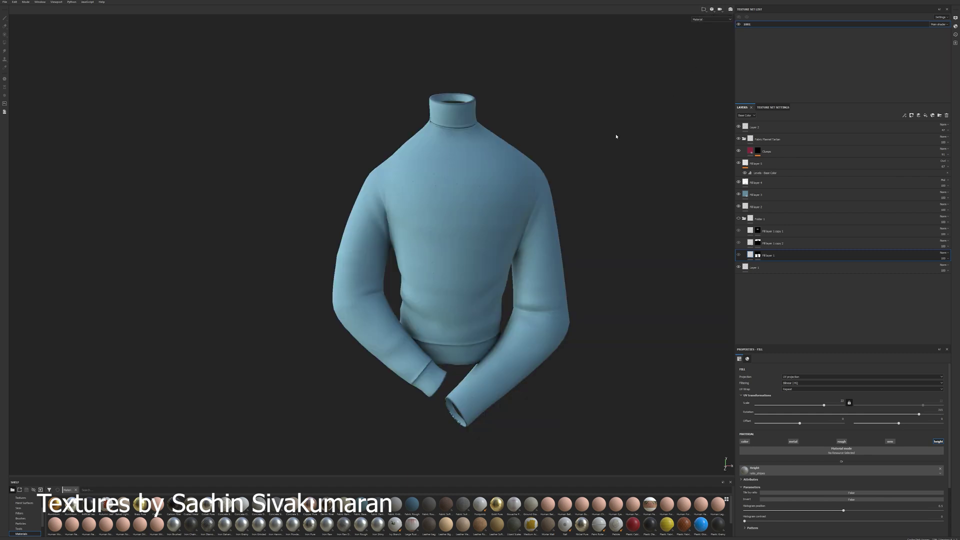
pyautogui.press('F4')
pyautogui.press('F4')
# Show Folder 1 and Fill layer 1 again, rotating the lighting across the ribs
pyautogui.click(739, 219)
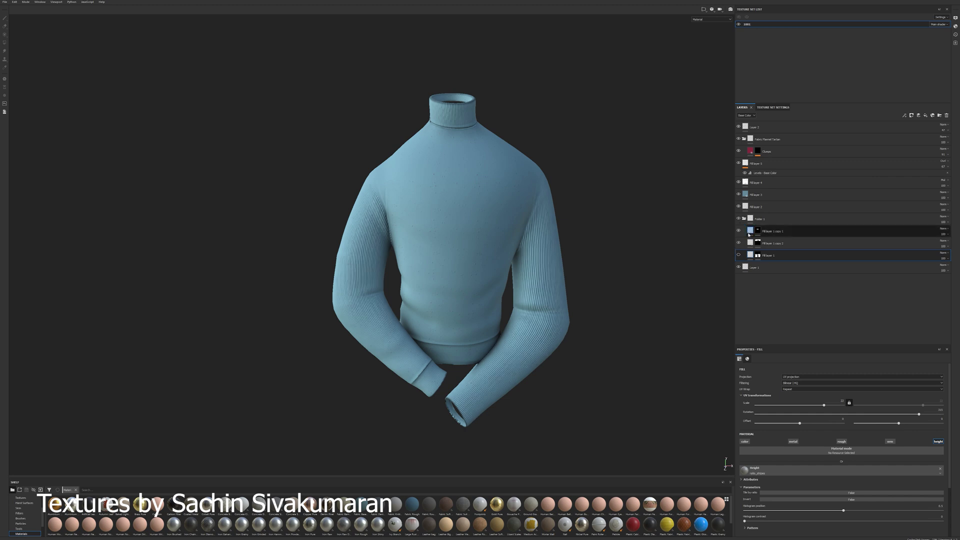
pyautogui.click(738, 255)
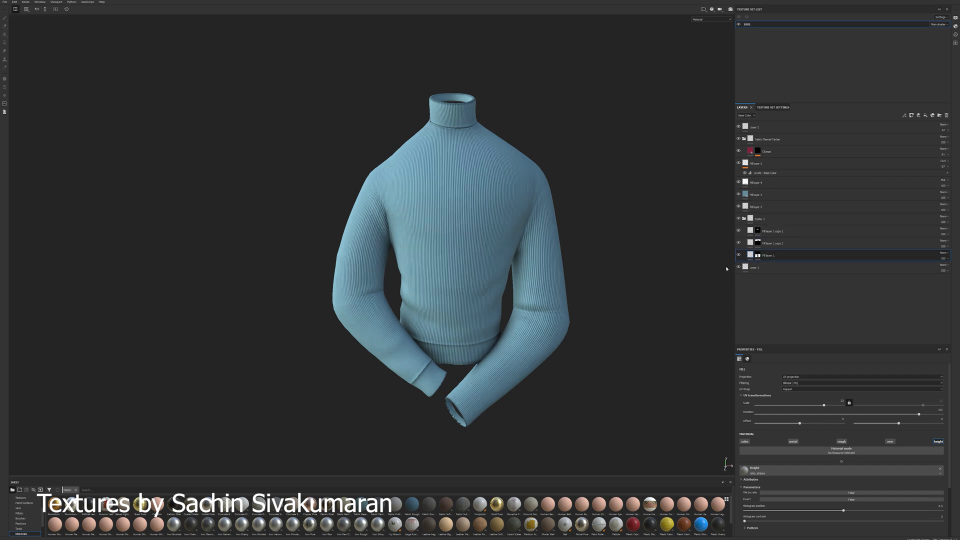
pyautogui.keyDown('alt'); pyautogui.moveTo(465, 273); pyautogui.dragTo(735, 321, button='right'); pyautogui.keyUp('alt')
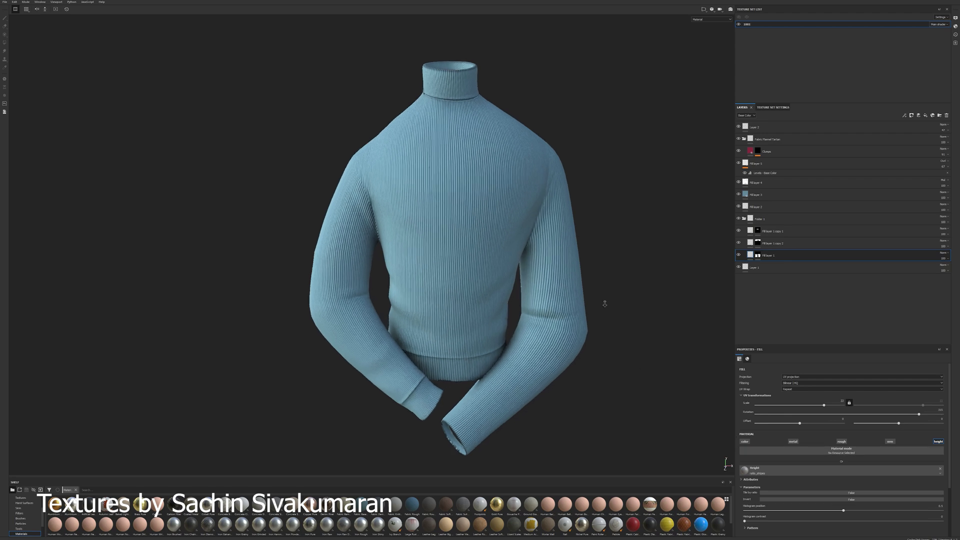
pyautogui.keyDown('alt'); pyautogui.moveTo(376, 274); pyautogui.dragTo(443, 274, button='right'); pyautogui.keyUp('alt')
pyautogui.keyDown('alt'); pyautogui.moveTo(443, 273); pyautogui.dragTo(444, 234); pyautogui.keyUp('alt')
pyautogui.moveTo(444, 235)
pyautogui.keyDown('shift'); pyautogui.mouseDown(button='right')
pyautogui.moveTo(461, 242)
pyautogui.moveTo(452, 229)
pyautogui.moveTo(521, 232)
pyautogui.mouseUp(button='right'); pyautogui.keyUp('shift')
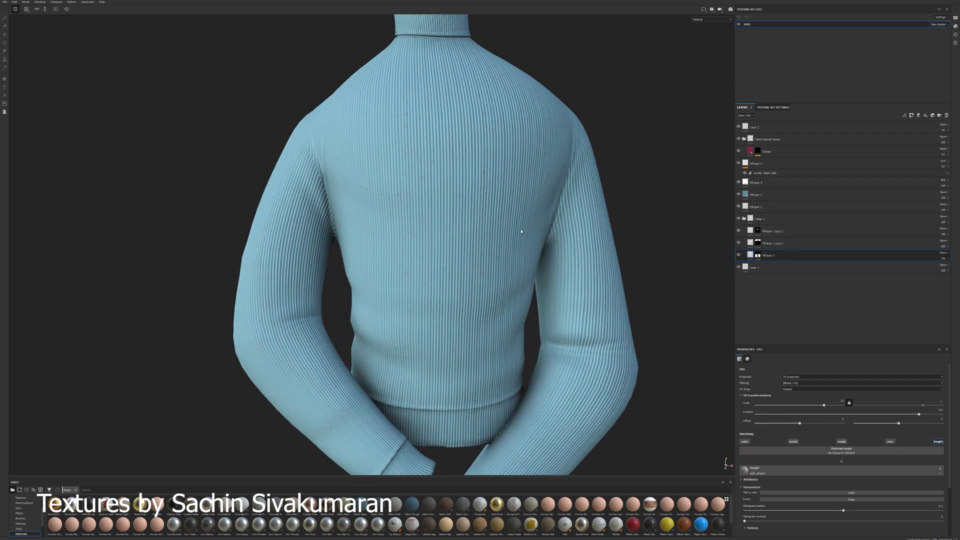
# Collapse Folder 1 and toggle Fill layers 2 and 5 to compare shine and colour
pyautogui.click(744, 219)
pyautogui.click(738, 207)
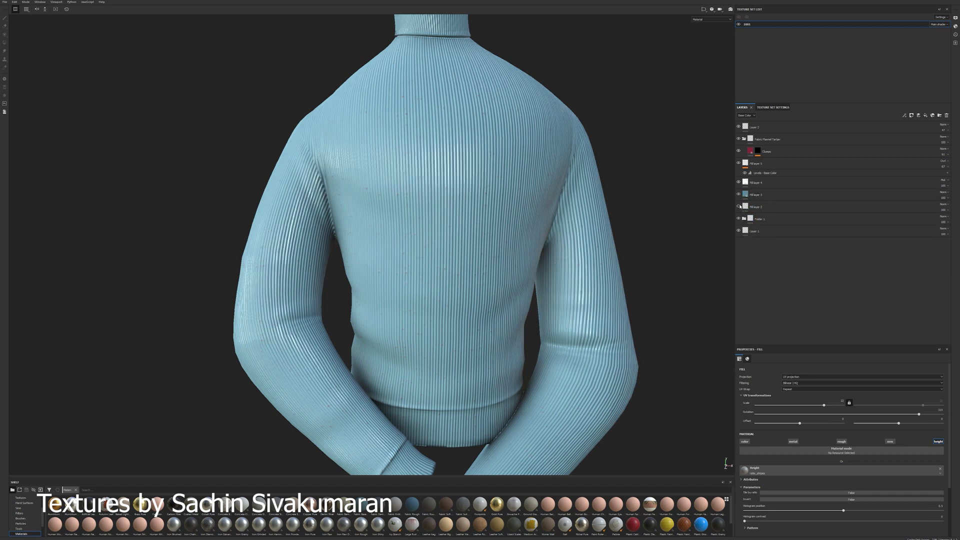
pyautogui.keyDown('alt'); pyautogui.moveTo(566, 229); pyautogui.dragTo(631, 203, button='right'); pyautogui.keyUp('alt')
pyautogui.rightClick(549, 233)
pyautogui.rightClick(521, 209)
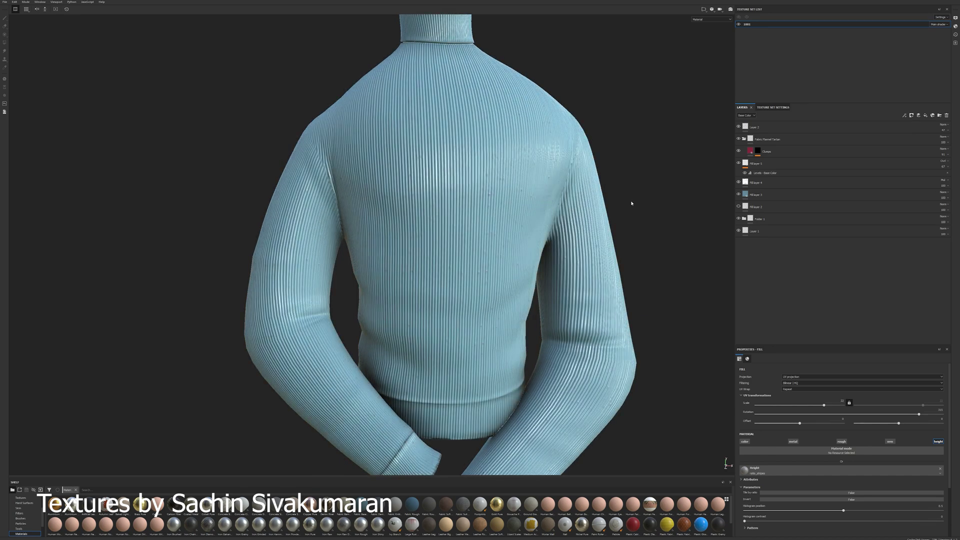
pyautogui.click(738, 206)
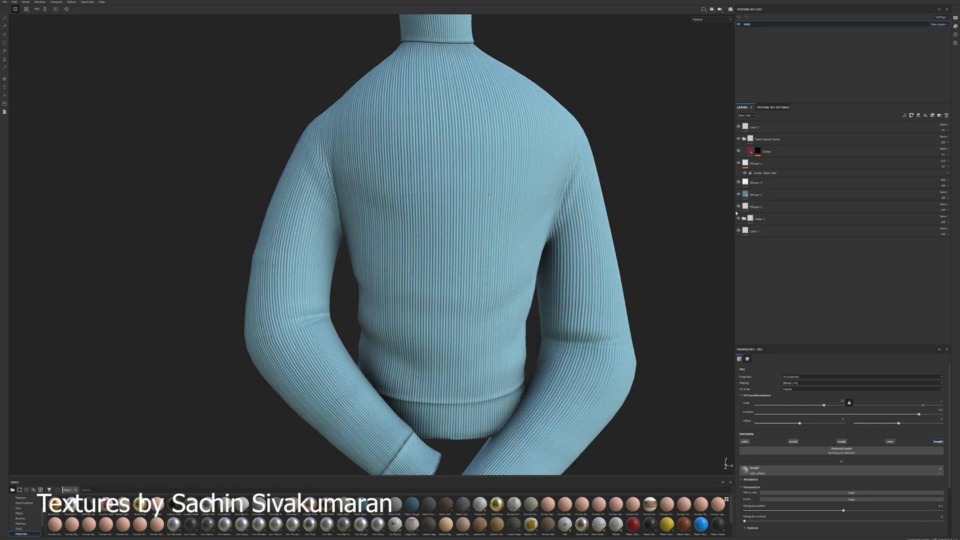
pyautogui.click(739, 164)
pyautogui.click(739, 163)
# Zoom and pan across the sweater, then recentre it in the view
pyautogui.keyDown('alt'); pyautogui.moveTo(500, 200); pyautogui.dragTo(876, 268, button='right'); pyautogui.keyUp('alt')
pyautogui.keyDown('alt'); pyautogui.moveTo(397, 164); pyautogui.dragTo(521, 286, button='middle'); pyautogui.keyUp('alt')
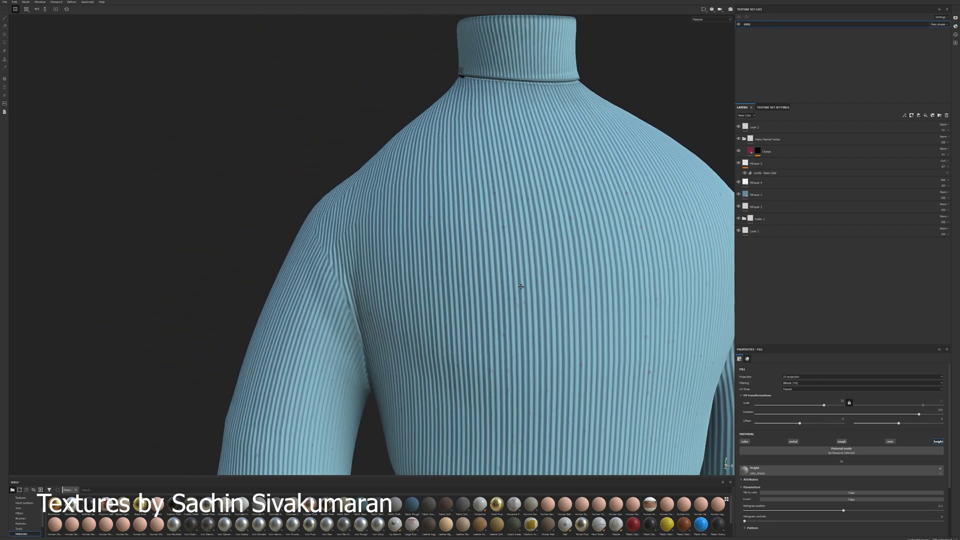
pyautogui.keyDown('alt'); pyautogui.moveTo(484, 240); pyautogui.dragTo(430, 300, button='right'); pyautogui.keyUp('alt')
pyautogui.keyDown('alt'); pyautogui.moveTo(618, 398); pyautogui.dragTo(466, 289, button='middle'); pyautogui.keyUp('alt')
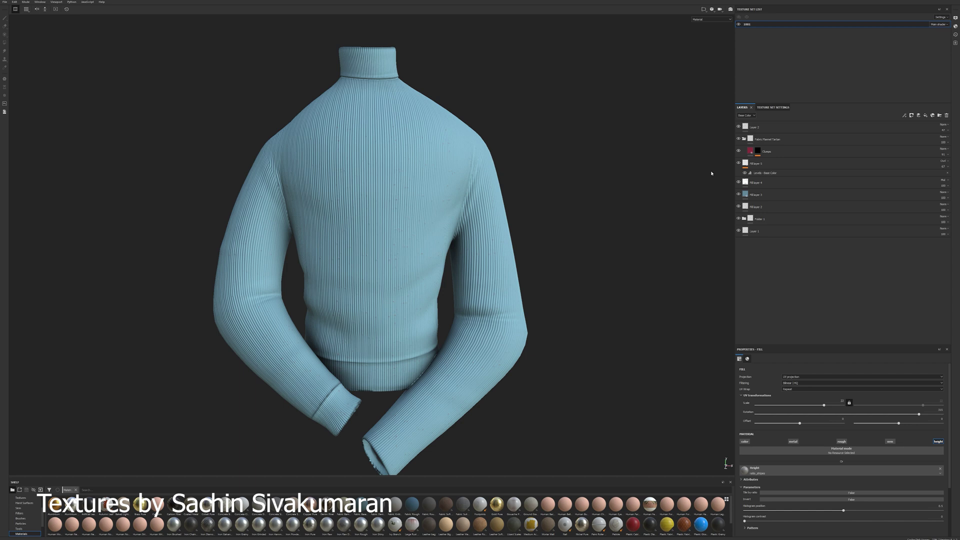
pyautogui.moveTo(501, 231); pyautogui.dragTo(611, 209, button='middle')
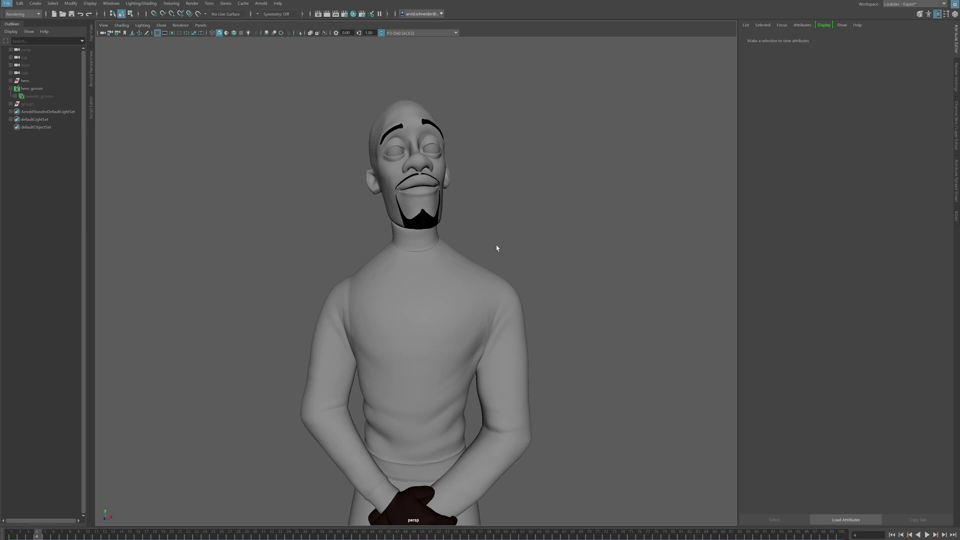
# Select the sweater mesh and open XGen's Create Description dialog from the Generate menu
pyautogui.click(454, 279)
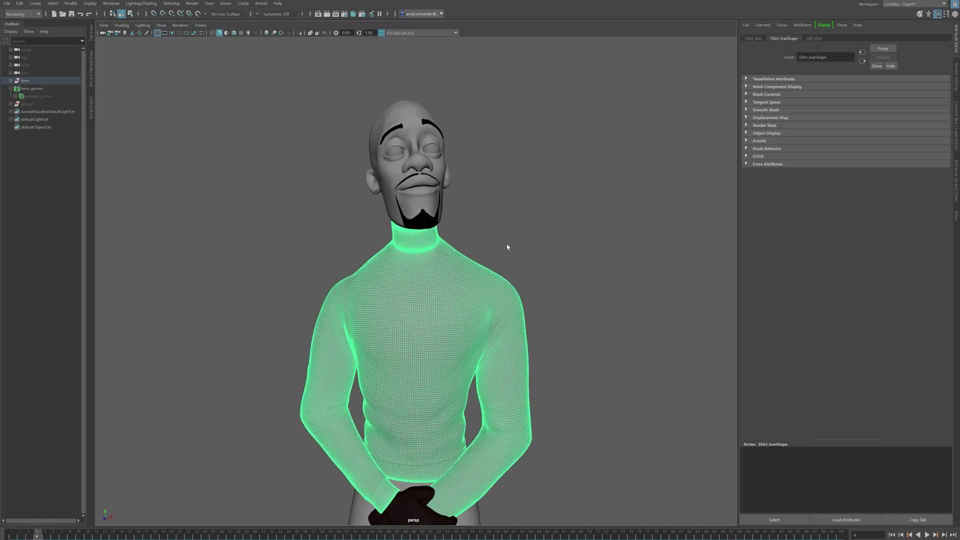
pyautogui.press('space')
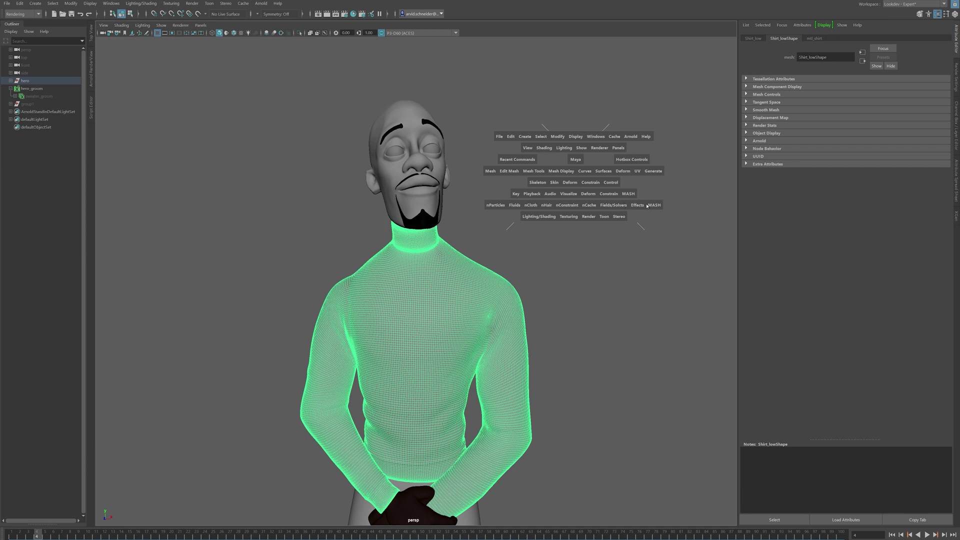
pyautogui.click(653, 171)
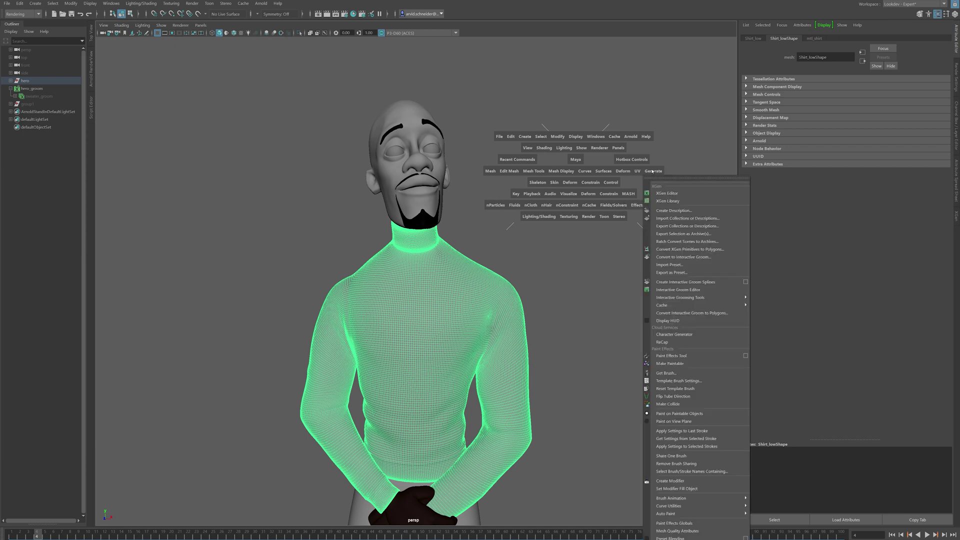
pyautogui.click(676, 210)
pyautogui.moveTo(469, 170); pyautogui.dragTo(629, 186)
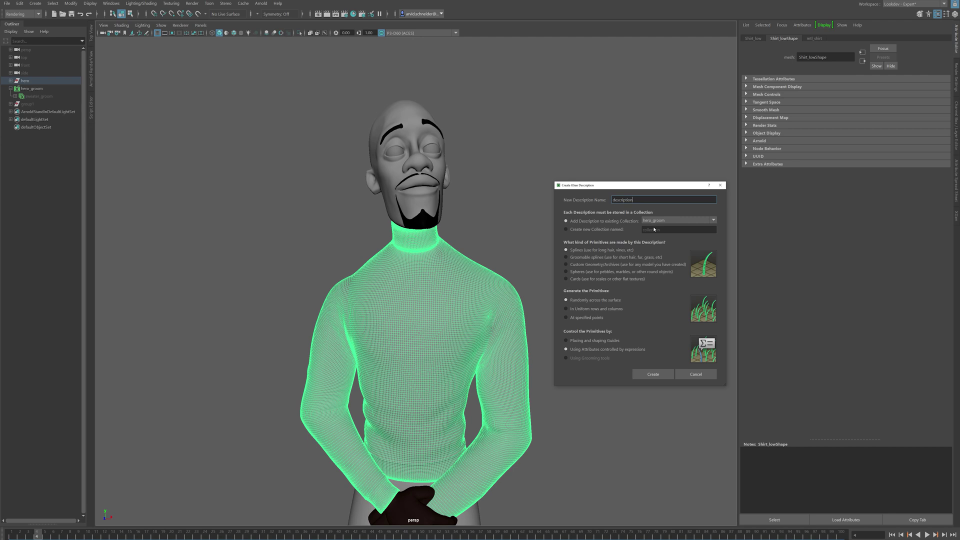
# Name it sweater_session, set Groomable splines in hero_groom, and create it
pyautogui.click(591, 230)
pyautogui.click(597, 222)
pyautogui.moveTo(634, 200); pyautogui.dragTo(590, 200)
pyautogui.write('sweater_session')
pyautogui.click(566, 257)
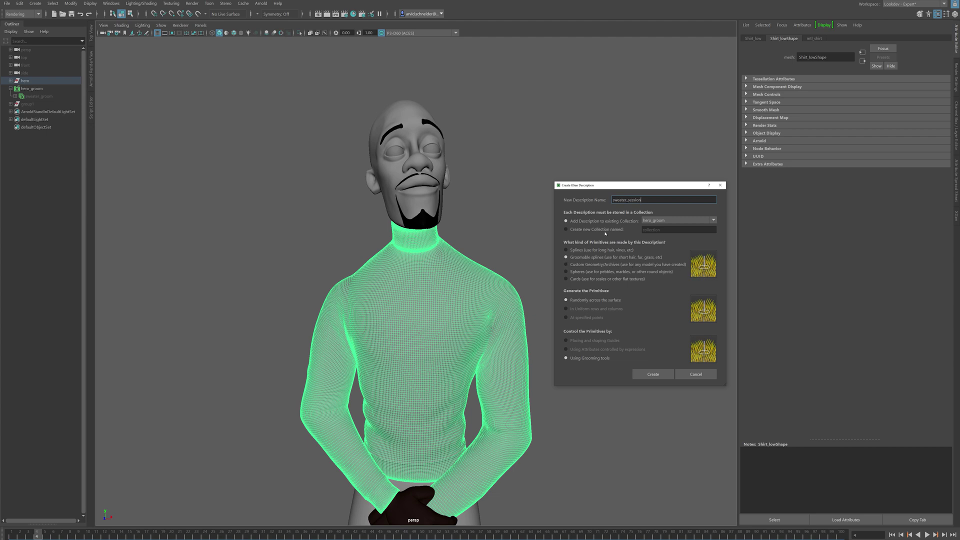
pyautogui.click(658, 374)
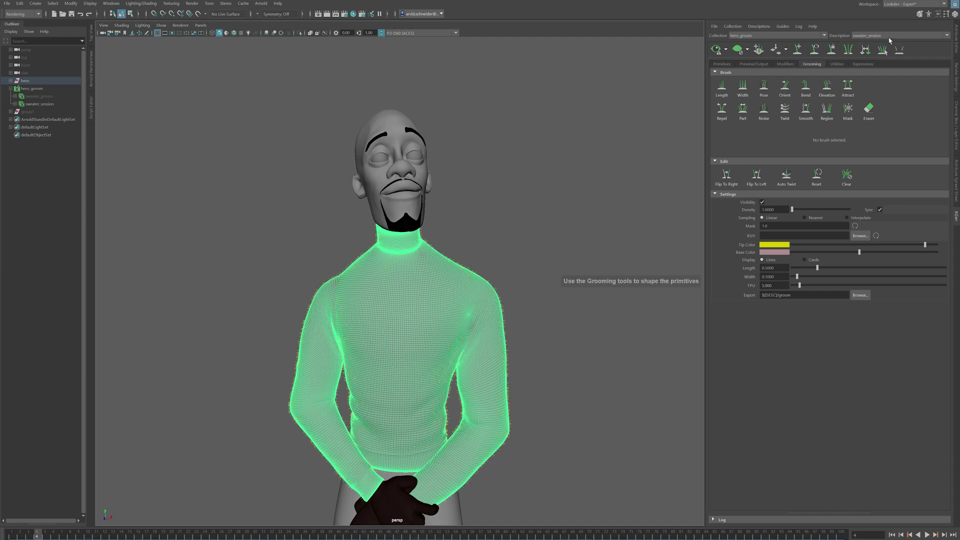
pyautogui.keyDown('alt'); pyautogui.moveTo(468, 223); pyautogui.dragTo(662, 223, button='right'); pyautogui.keyUp('alt')
pyautogui.click(659, 222)
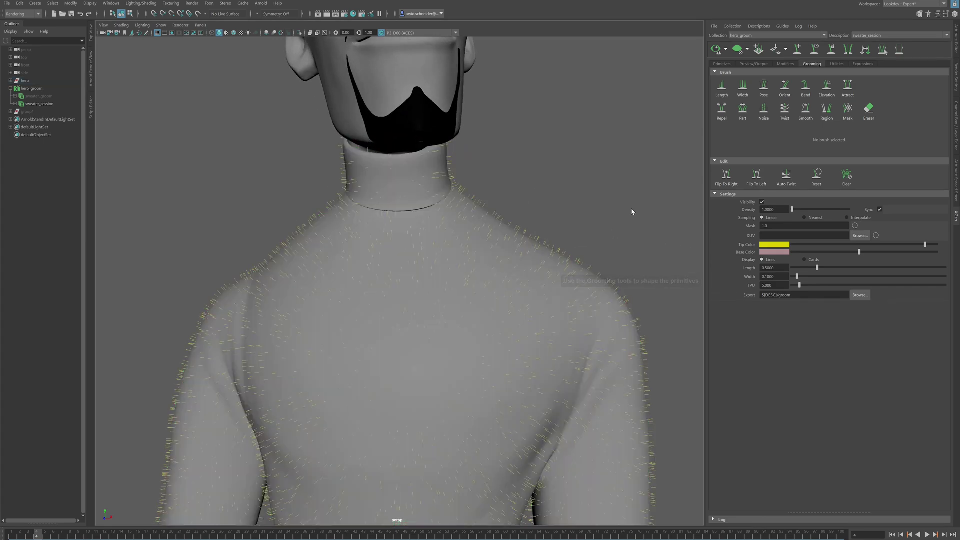
pyautogui.keyDown('alt'); pyautogui.moveTo(632, 212); pyautogui.dragTo(608, 217); pyautogui.keyUp('alt')
pyautogui.keyDown('alt'); pyautogui.moveTo(609, 217); pyautogui.dragTo(669, 213, button='right'); pyautogui.keyUp('alt')
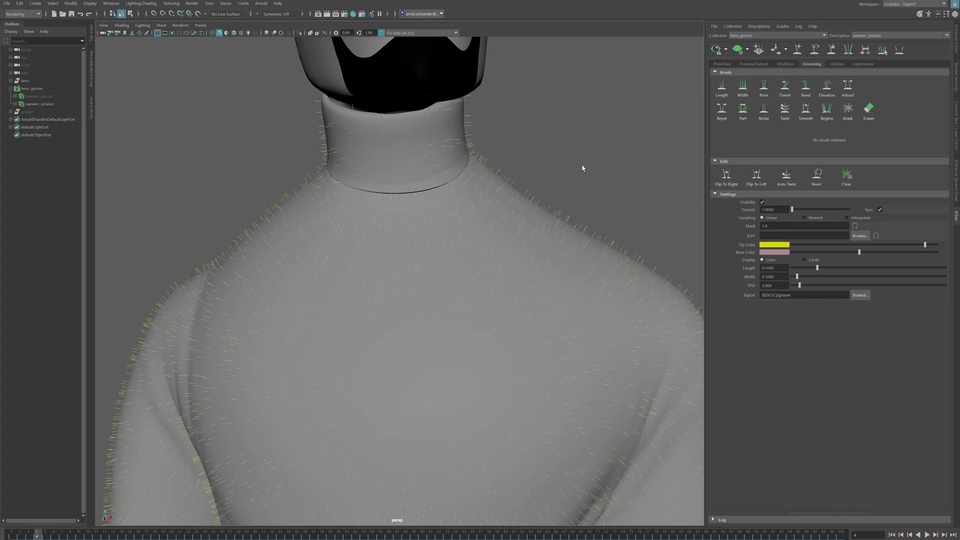
pyautogui.keyDown('alt'); pyautogui.moveTo(582, 171); pyautogui.dragTo(493, 193, button='right'); pyautogui.keyUp('alt')
pyautogui.keyDown('alt'); pyautogui.moveTo(515, 186); pyautogui.dragTo(561, 193, button='middle'); pyautogui.keyUp('alt')
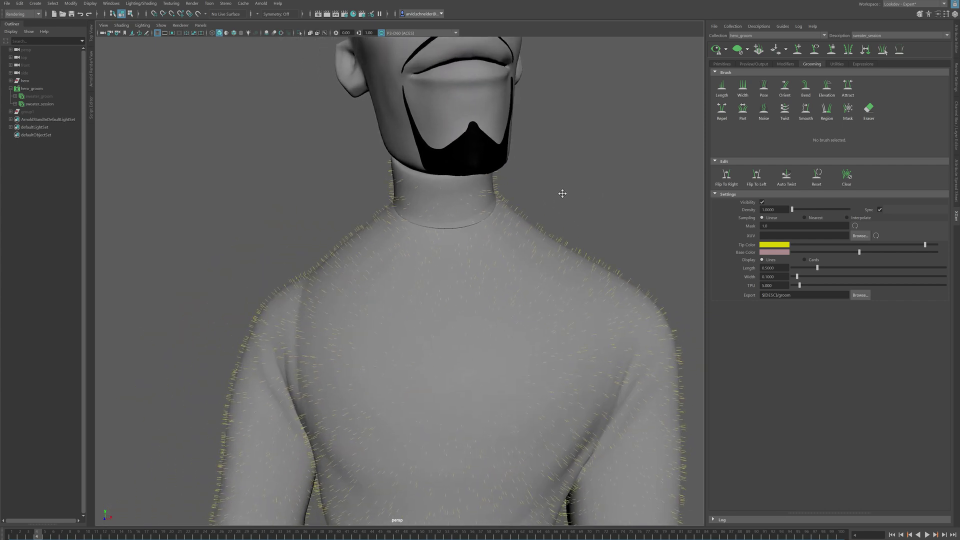
pyautogui.keyDown('alt'); pyautogui.moveTo(561, 193); pyautogui.dragTo(587, 178); pyautogui.keyUp('alt')
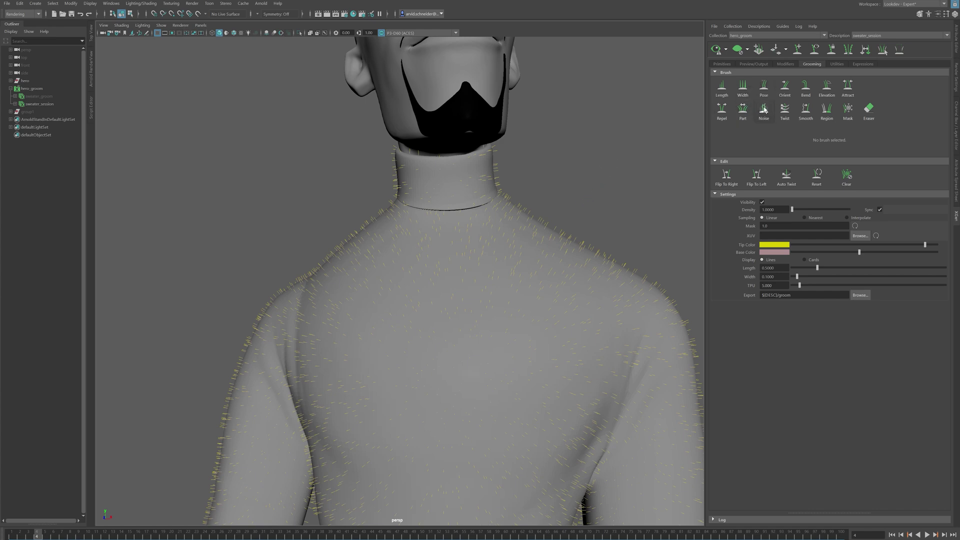
# Pick the Pose brush, resize it, and comb the chest and left-shoulder guides
pyautogui.click(764, 88)
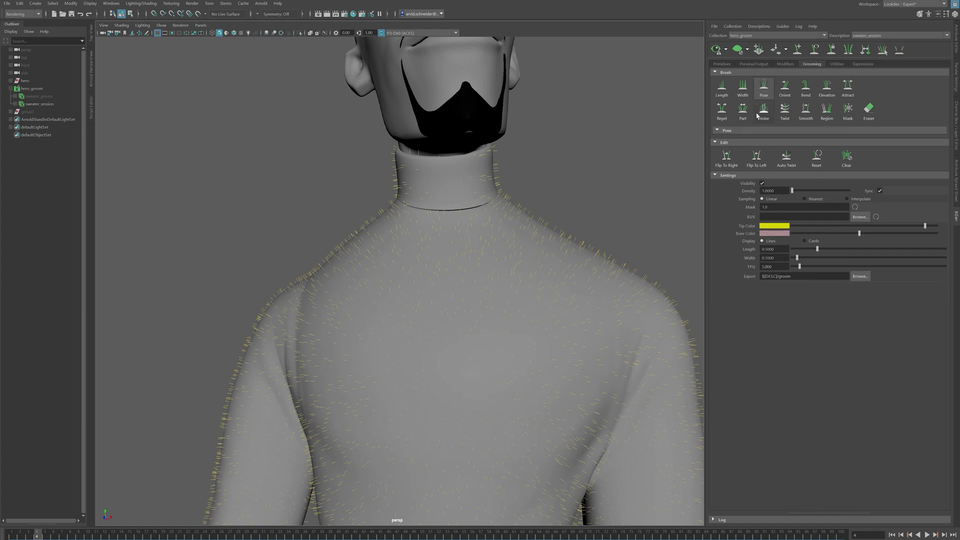
pyautogui.moveTo(513, 278)
pyautogui.mouseDown()
pyautogui.moveTo(503, 277)
pyautogui.moveTo(547, 278)
pyautogui.moveTo(500, 278)
pyautogui.moveTo(516, 281)
pyautogui.mouseUp()
pyautogui.moveTo(602, 226)
pyautogui.keyDown('alt'); pyautogui.mouseDown()
pyautogui.moveTo(609, 213)
pyautogui.moveTo(574, 197)
pyautogui.moveTo(544, 216)
pyautogui.mouseUp(); pyautogui.keyUp('alt')
pyautogui.moveTo(493, 252)
pyautogui.mouseDown()
pyautogui.moveTo(472, 252)
pyautogui.moveTo(483, 278)
pyautogui.moveTo(518, 303)
pyautogui.moveTo(444, 322)
pyautogui.moveTo(506, 350)
pyautogui.moveTo(553, 262)
pyautogui.moveTo(476, 220)
pyautogui.moveTo(418, 270)
pyautogui.moveTo(326, 260)
pyautogui.mouseUp()
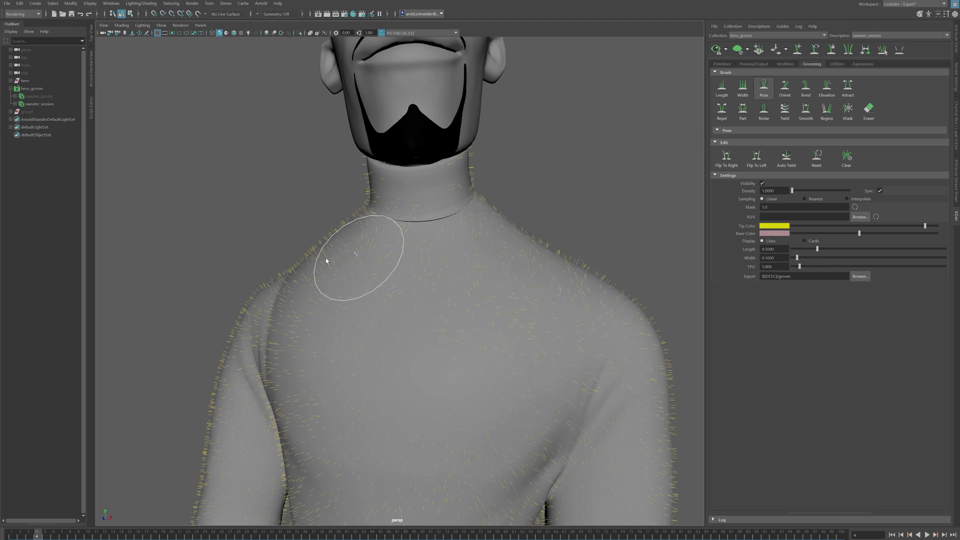
pyautogui.keyDown('alt'); pyautogui.moveTo(325, 259); pyautogui.dragTo(353, 262, button='right'); pyautogui.keyUp('alt')
pyautogui.keyDown('alt'); pyautogui.moveTo(354, 261); pyautogui.dragTo(345, 268); pyautogui.keyUp('alt')
pyautogui.moveTo(345, 268)
pyautogui.keyDown('alt'); pyautogui.mouseDown(button='right')
pyautogui.moveTo(377, 277)
pyautogui.moveTo(320, 295)
pyautogui.mouseUp(button='right'); pyautogui.keyUp('alt')
pyautogui.keyDown('alt'); pyautogui.moveTo(320, 295); pyautogui.dragTo(295, 304); pyautogui.keyUp('alt')
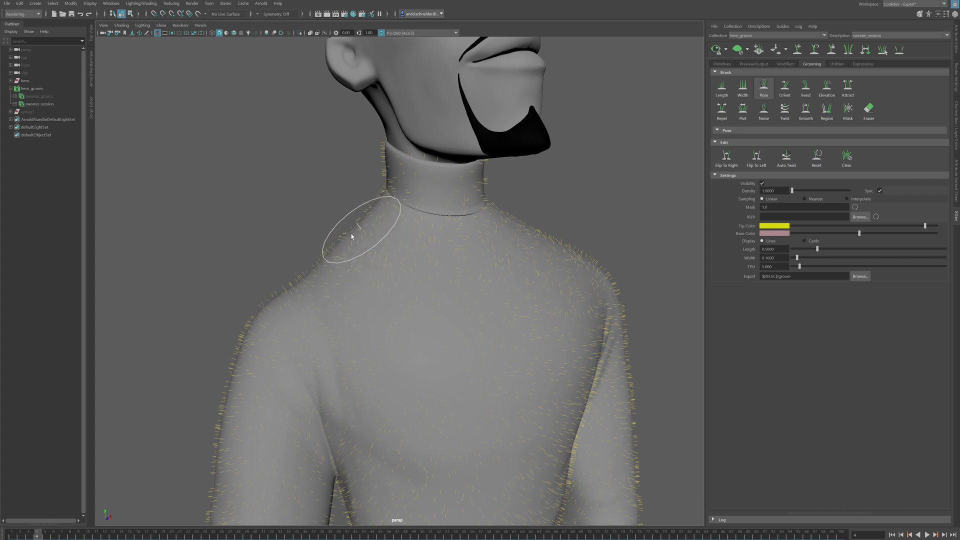
# Comb the guide hairs down the left sleeve from a side view
pyautogui.keyDown('alt'); pyautogui.moveTo(478, 355); pyautogui.dragTo(472, 280); pyautogui.keyUp('alt')
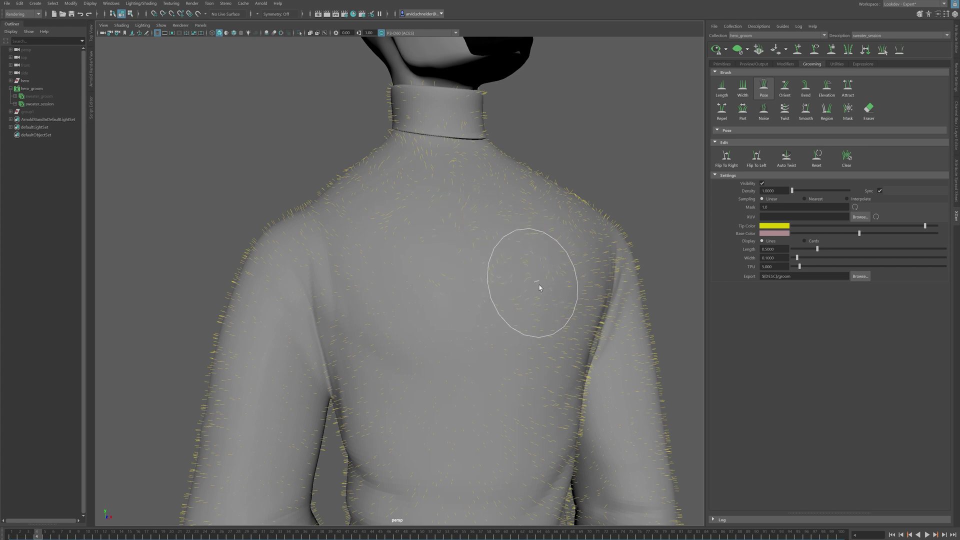
pyautogui.moveTo(539, 281)
pyautogui.keyDown('alt'); pyautogui.mouseDown()
pyautogui.moveTo(553, 262)
pyautogui.moveTo(514, 268)
pyautogui.mouseUp(); pyautogui.keyUp('alt')
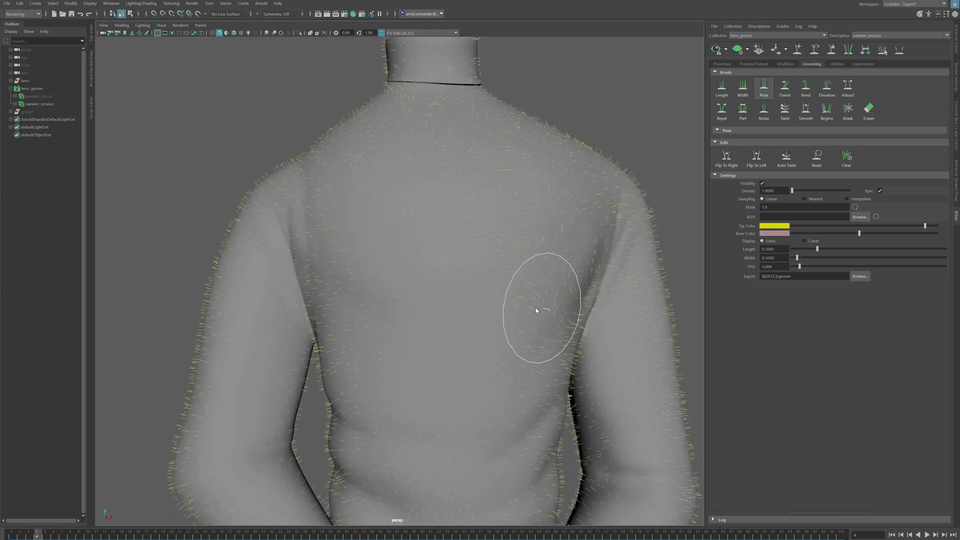
pyautogui.keyDown('alt'); pyautogui.moveTo(446, 279); pyautogui.dragTo(451, 256); pyautogui.keyUp('alt')
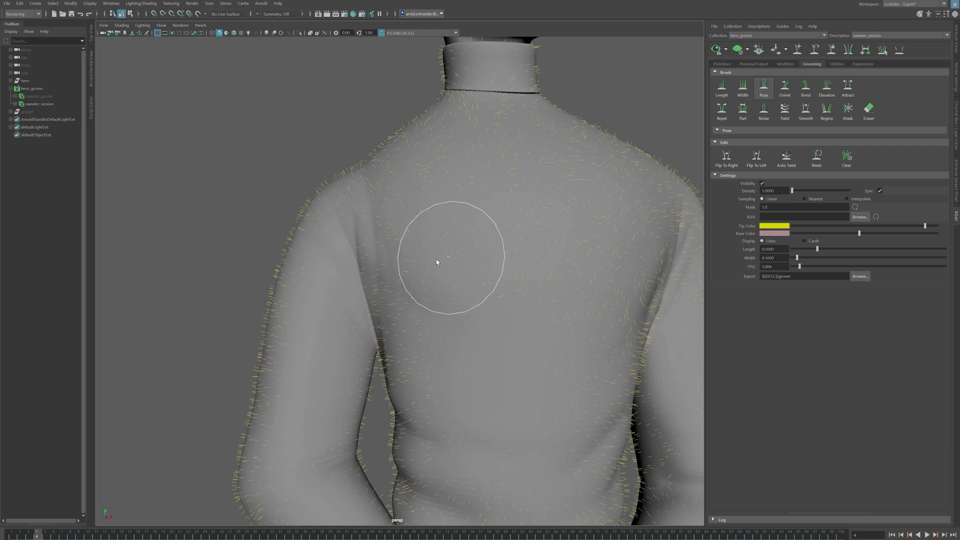
pyautogui.keyDown('alt'); pyautogui.moveTo(442, 345); pyautogui.dragTo(460, 188); pyautogui.keyUp('alt')
pyautogui.moveTo(467, 125)
pyautogui.keyDown('alt'); pyautogui.mouseDown()
pyautogui.moveTo(443, 182)
pyautogui.moveTo(414, 211)
pyautogui.mouseUp(); pyautogui.keyUp('alt')
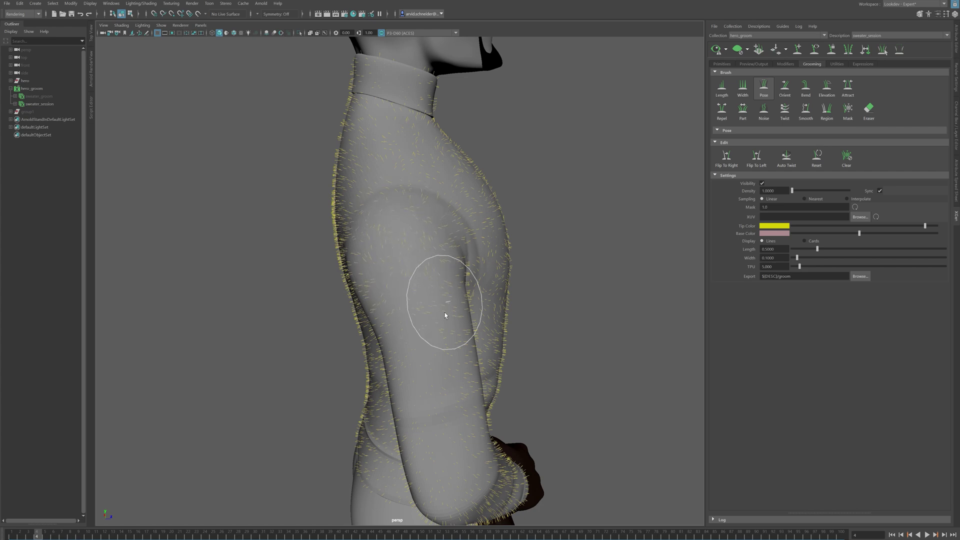
pyautogui.moveTo(443, 338)
pyautogui.keyDown('alt'); pyautogui.mouseDown()
pyautogui.moveTo(416, 209)
pyautogui.moveTo(434, 330)
pyautogui.mouseUp(); pyautogui.keyUp('alt')
pyautogui.moveTo(367, 297)
pyautogui.mouseDown()
pyautogui.moveTo(371, 335)
pyautogui.moveTo(340, 387)
pyautogui.mouseUp()
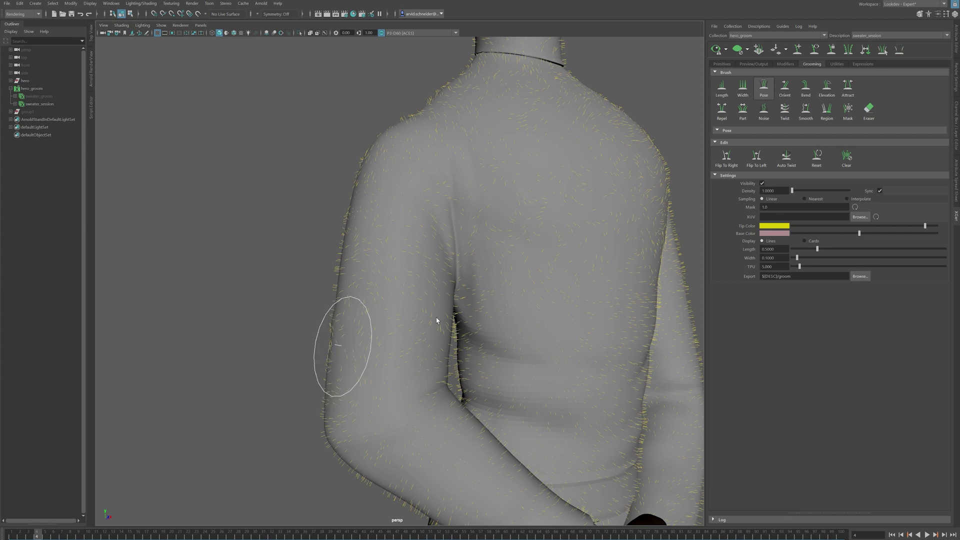
# Groom the guide hairs across the front torso and down its side
pyautogui.keyDown('alt'); pyautogui.moveTo(439, 322); pyautogui.dragTo(376, 247); pyautogui.keyUp('alt')
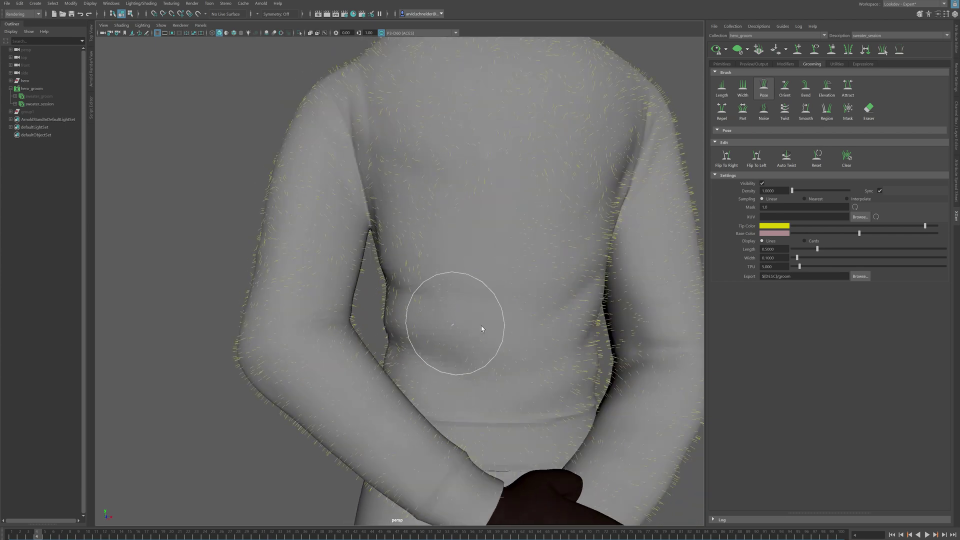
pyautogui.keyDown('alt'); pyautogui.moveTo(483, 327); pyautogui.dragTo(433, 300); pyautogui.keyUp('alt')
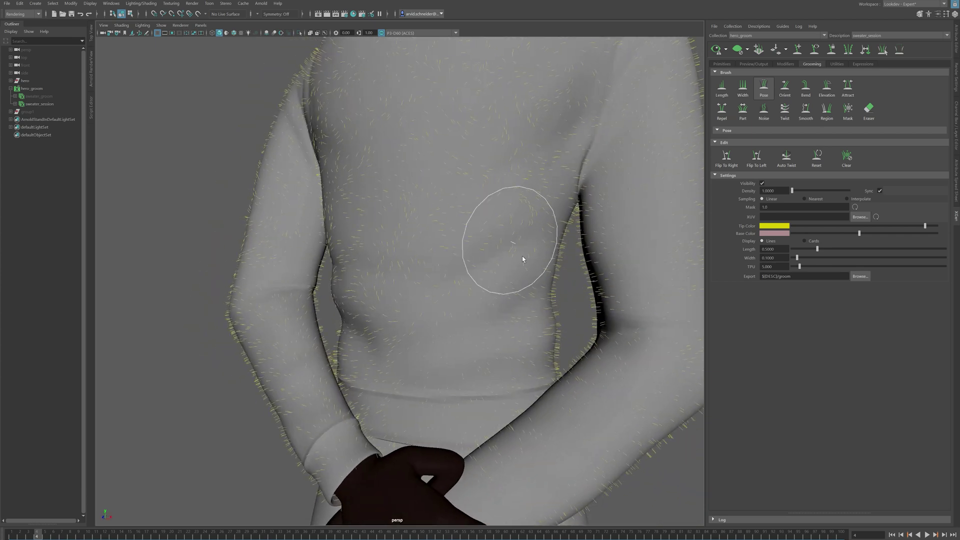
pyautogui.keyDown('alt'); pyautogui.moveTo(459, 373); pyautogui.dragTo(515, 290, button='middle'); pyautogui.keyUp('alt')
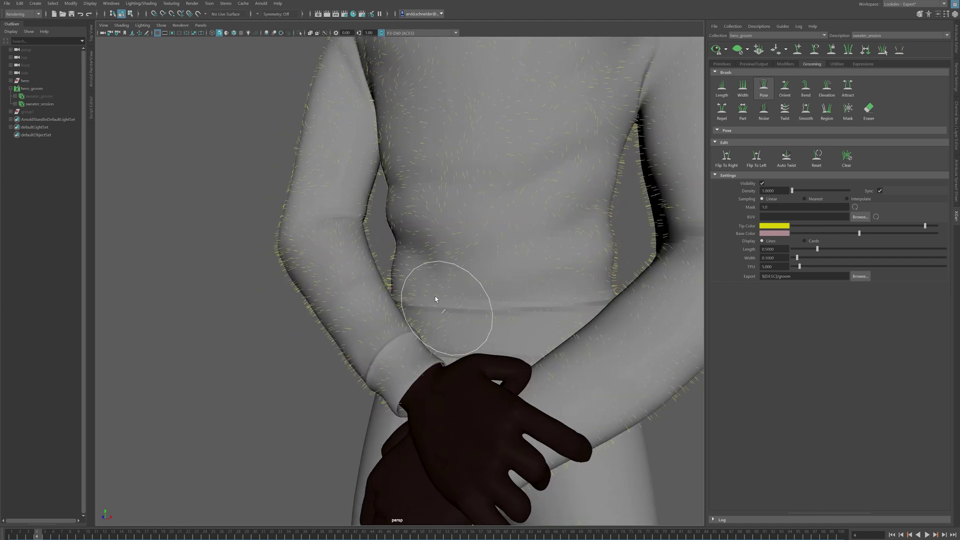
pyautogui.moveTo(560, 350)
pyautogui.keyDown('alt'); pyautogui.mouseDown()
pyautogui.moveTo(530, 341)
pyautogui.moveTo(480, 350)
pyautogui.mouseUp(); pyautogui.keyUp('alt')
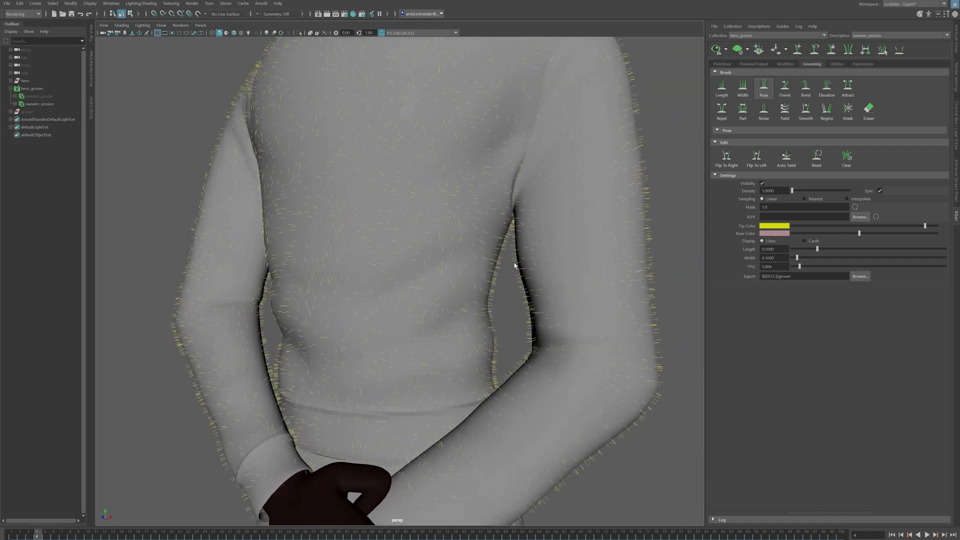
pyautogui.moveTo(456, 279)
pyautogui.keyDown('alt'); pyautogui.mouseDown()
pyautogui.moveTo(510, 229)
pyautogui.moveTo(480, 176)
pyautogui.mouseUp(); pyautogui.keyUp('alt')
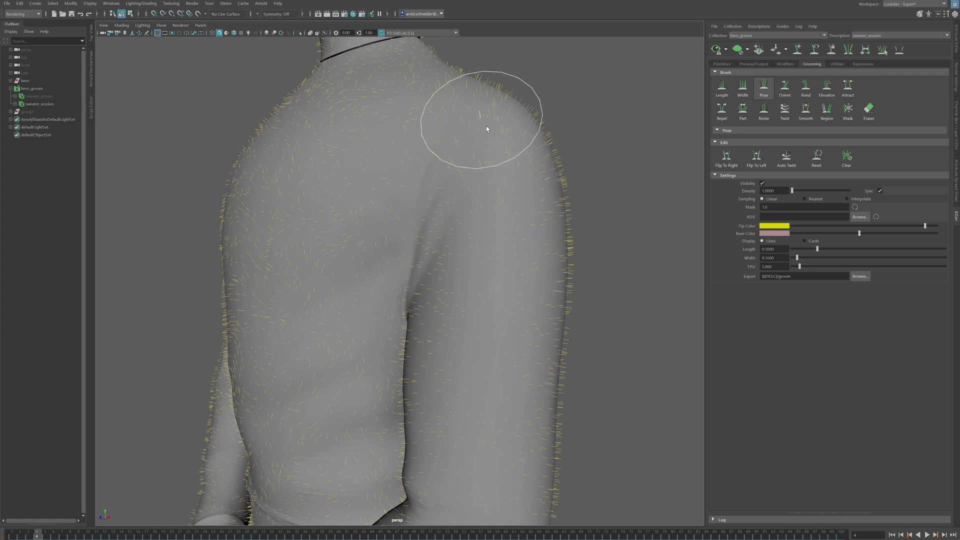
pyautogui.keyDown('alt'); pyautogui.moveTo(489, 128); pyautogui.dragTo(467, 146); pyautogui.keyUp('alt')
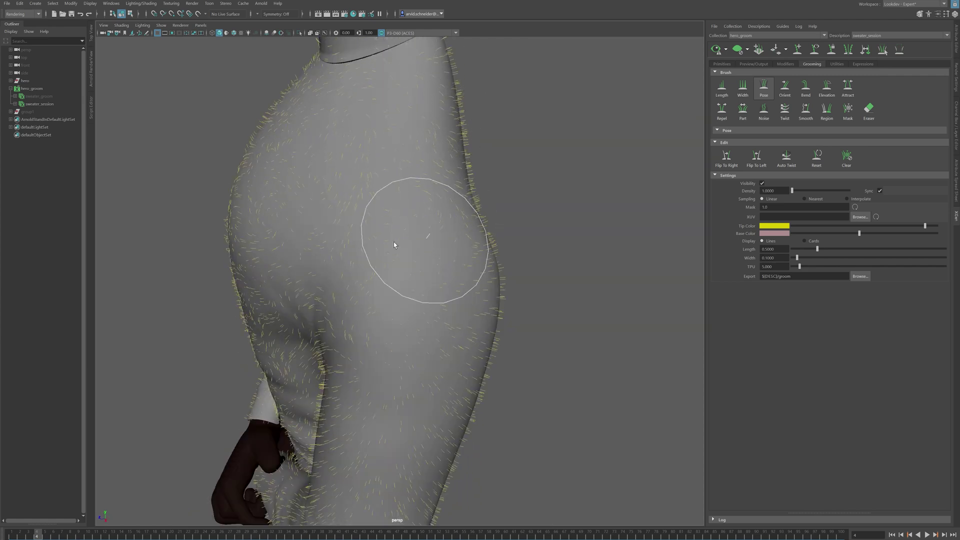
pyautogui.moveTo(364, 354)
pyautogui.keyDown('alt'); pyautogui.mouseDown()
pyautogui.moveTo(352, 305)
pyautogui.moveTo(432, 250)
pyautogui.mouseUp(); pyautogui.keyUp('alt')
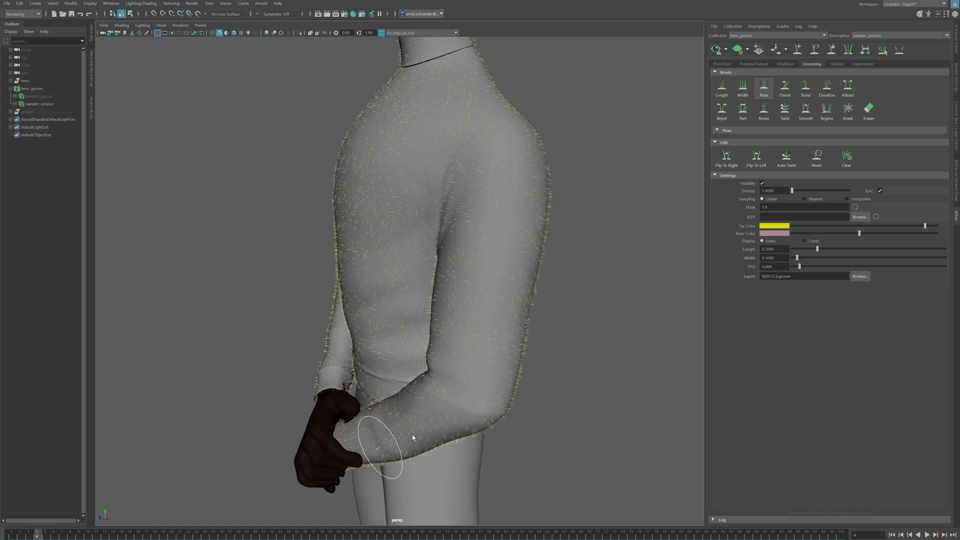
# Inspect the combed guides around the collar, back and arm from several angles
pyautogui.moveTo(440, 349)
pyautogui.keyDown('alt'); pyautogui.mouseDown()
pyautogui.moveTo(388, 250)
pyautogui.moveTo(525, 265)
pyautogui.moveTo(467, 184)
pyautogui.mouseUp(); pyautogui.keyUp('alt')
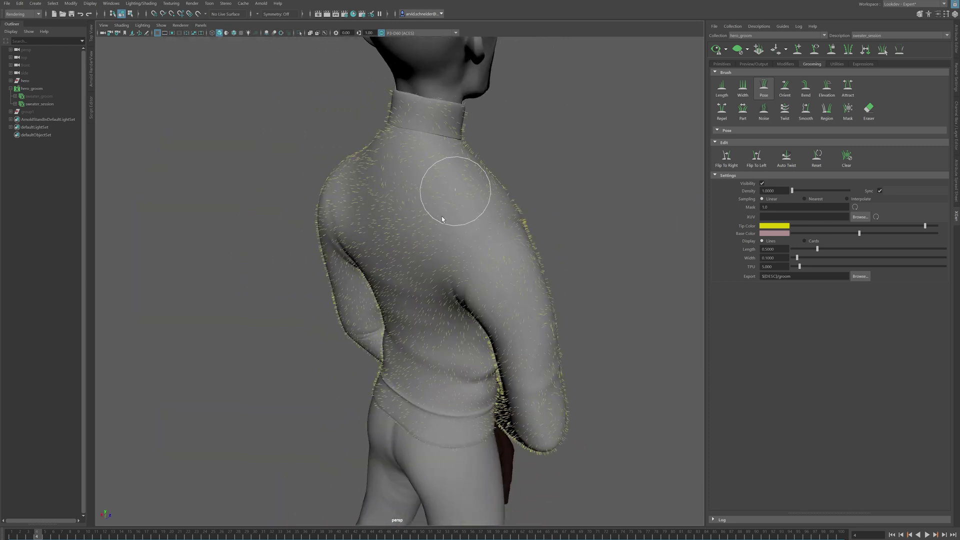
pyautogui.keyDown('alt'); pyautogui.moveTo(496, 238); pyautogui.dragTo(481, 228); pyautogui.keyUp('alt')
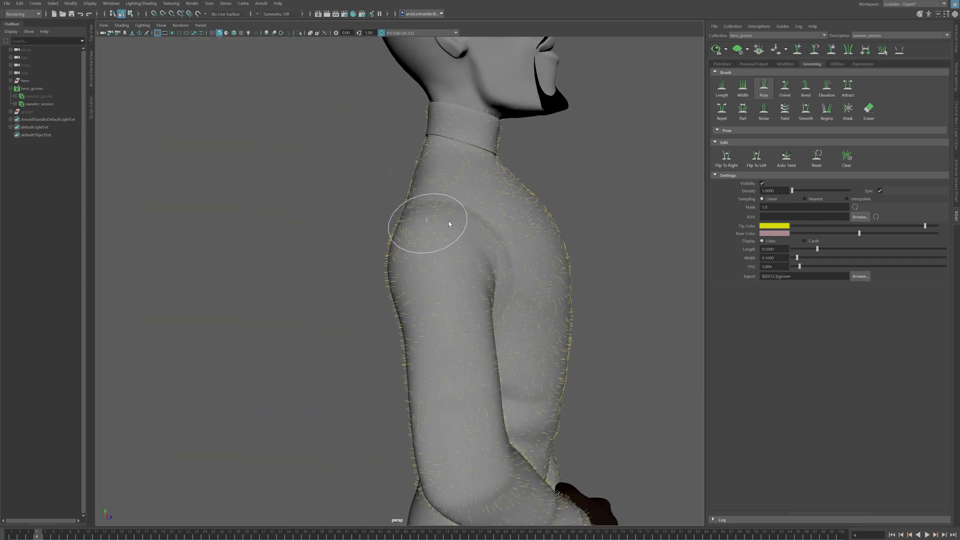
pyautogui.moveTo(435, 311)
pyautogui.keyDown('alt'); pyautogui.mouseDown()
pyautogui.moveTo(515, 246)
pyautogui.moveTo(455, 187)
pyautogui.mouseUp(); pyautogui.keyUp('alt')
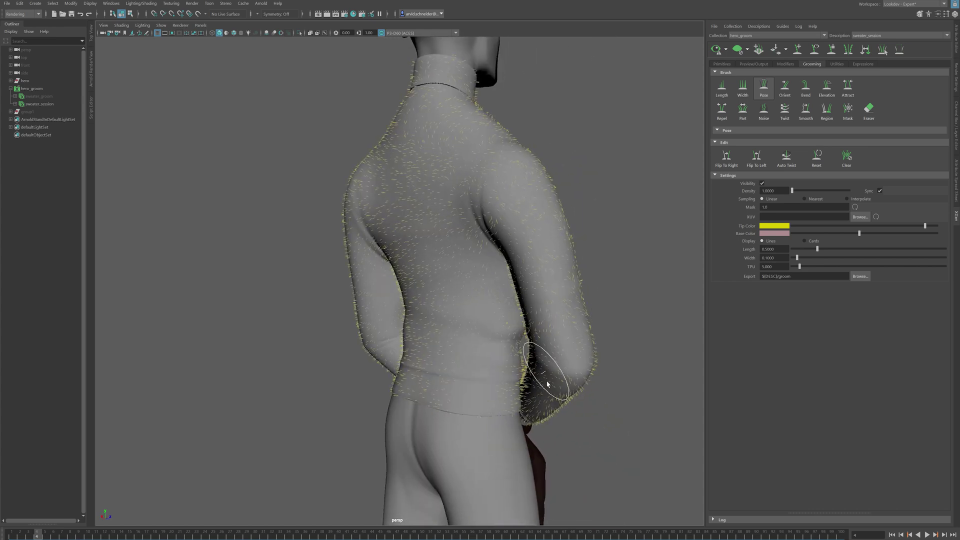
pyautogui.moveTo(546, 390)
pyautogui.keyDown('alt'); pyautogui.mouseDown()
pyautogui.moveTo(562, 332)
pyautogui.moveTo(557, 409)
pyautogui.moveTo(565, 385)
pyautogui.moveTo(520, 285)
pyautogui.mouseUp(); pyautogui.keyUp('alt')
pyautogui.keyDown('alt'); pyautogui.moveTo(500, 235); pyautogui.dragTo(510, 270); pyautogui.keyUp('alt')
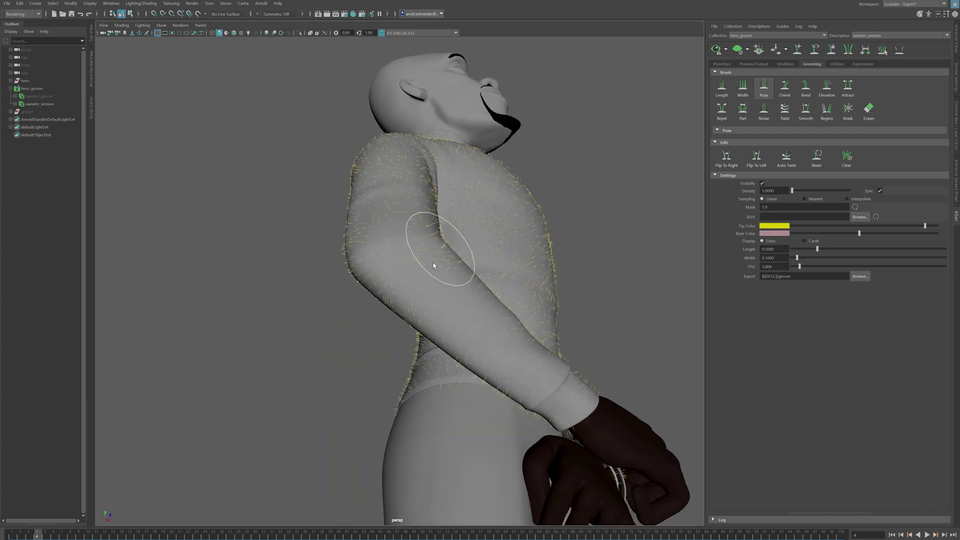
pyautogui.moveTo(401, 229)
pyautogui.keyDown('alt'); pyautogui.mouseDown()
pyautogui.moveTo(457, 275)
pyautogui.moveTo(345, 223)
pyautogui.moveTo(442, 246)
pyautogui.mouseUp(); pyautogui.keyUp('alt')
pyautogui.keyDown('alt'); pyautogui.moveTo(333, 315); pyautogui.dragTo(411, 253); pyautogui.keyUp('alt')
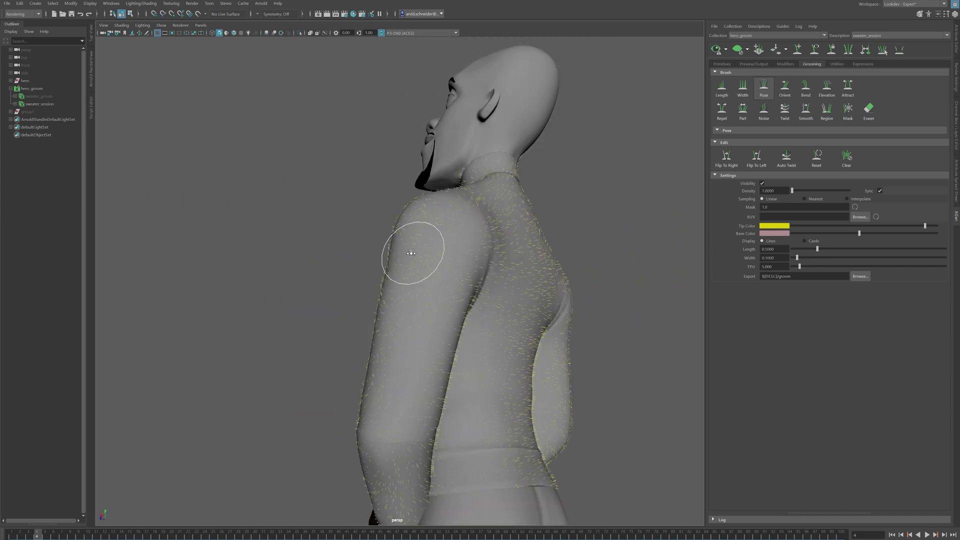
# Inspect the collar, neck and chest guides from front and rear, then switch to bending
pyautogui.moveTo(405, 302)
pyautogui.keyDown('alt'); pyautogui.mouseDown()
pyautogui.moveTo(553, 295)
pyautogui.moveTo(489, 266)
pyautogui.mouseUp(); pyautogui.keyUp('alt')
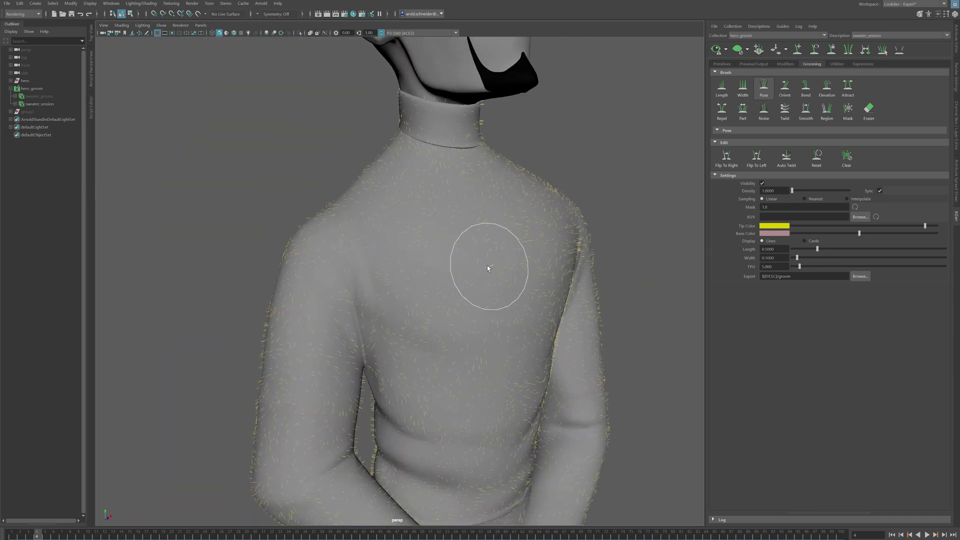
pyautogui.moveTo(489, 266)
pyautogui.keyDown('alt'); pyautogui.mouseDown(button='middle')
pyautogui.moveTo(458, 314)
pyautogui.moveTo(500, 426)
pyautogui.mouseUp(button='middle'); pyautogui.keyUp('alt')
pyautogui.keyDown('alt'); pyautogui.moveTo(500, 425); pyautogui.dragTo(550, 277, button='right'); pyautogui.keyUp('alt')
pyautogui.keyDown('alt'); pyautogui.moveTo(550, 276); pyautogui.dragTo(535, 230); pyautogui.keyUp('alt')
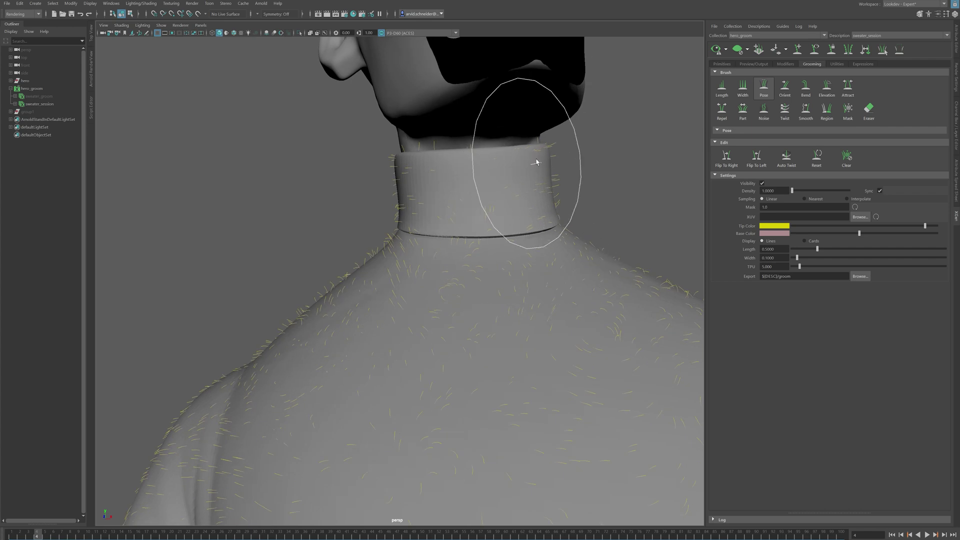
pyautogui.keyDown('alt'); pyautogui.moveTo(546, 153); pyautogui.dragTo(546, 157); pyautogui.keyUp('alt')
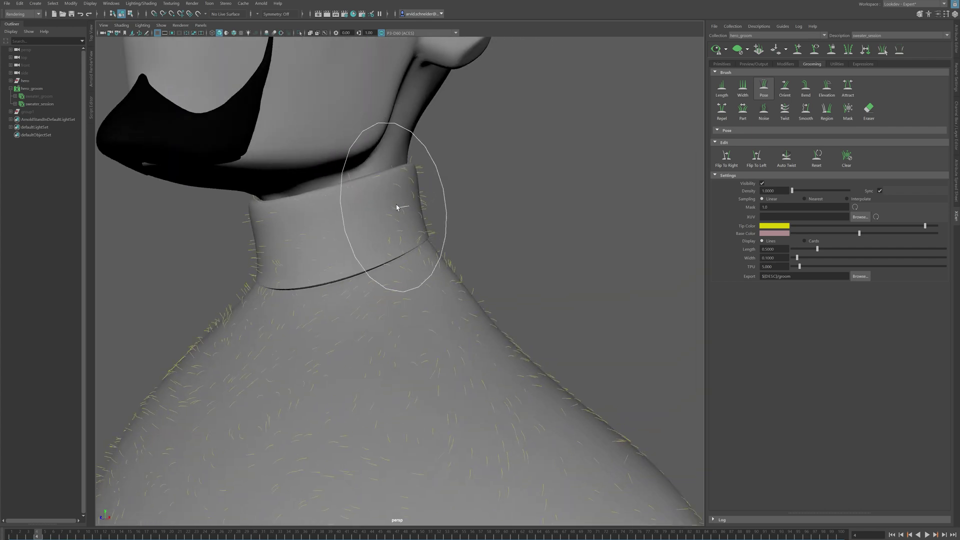
pyautogui.keyDown('alt'); pyautogui.moveTo(365, 210); pyautogui.dragTo(510, 210); pyautogui.keyUp('alt')
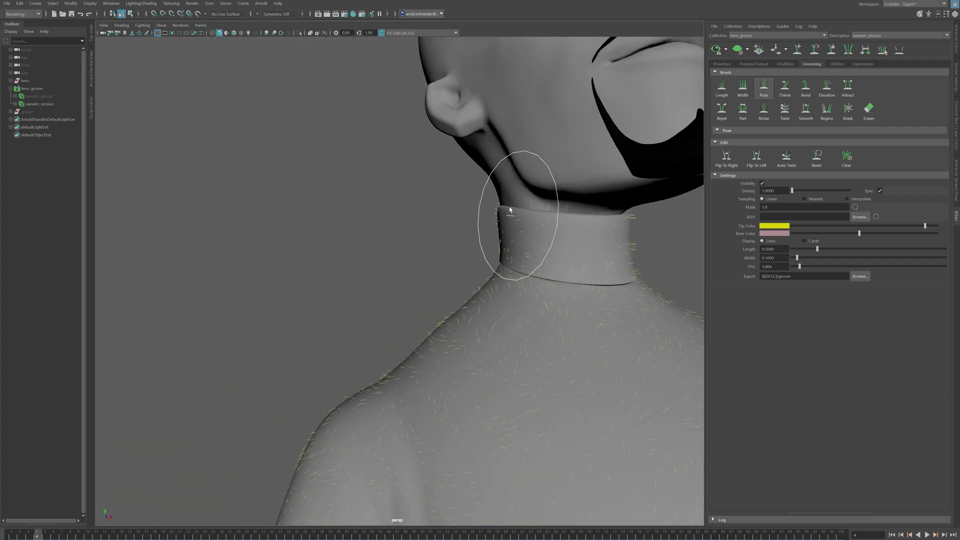
pyautogui.keyDown('alt'); pyautogui.moveTo(554, 252); pyautogui.dragTo(469, 241, button='right'); pyautogui.keyUp('alt')
pyautogui.keyDown('alt'); pyautogui.moveTo(470, 241); pyautogui.dragTo(460, 210); pyautogui.keyUp('alt')
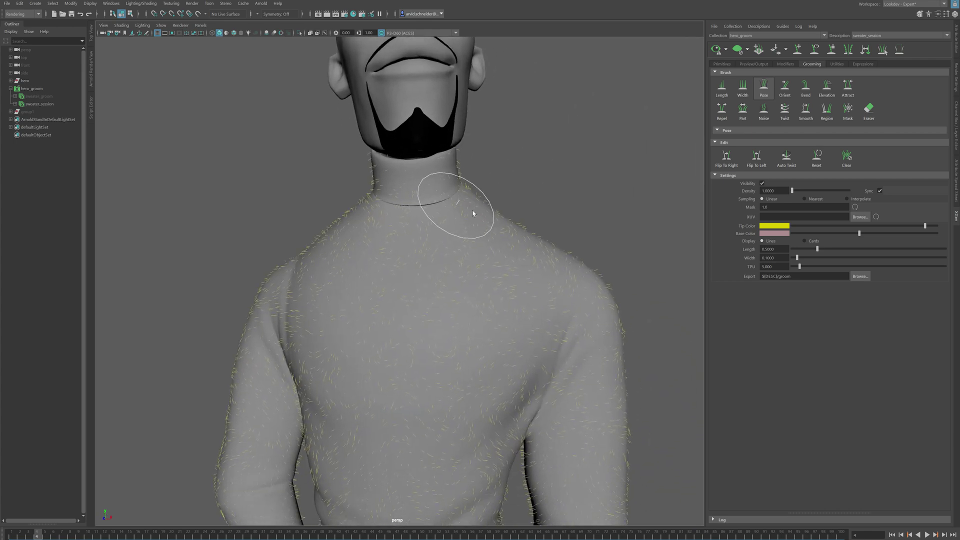
pyautogui.keyDown('alt'); pyautogui.moveTo(473, 212); pyautogui.dragTo(509, 223, button='right'); pyautogui.keyUp('alt')
pyautogui.keyDown('alt'); pyautogui.moveTo(510, 223); pyautogui.dragTo(587, 194); pyautogui.keyUp('alt')
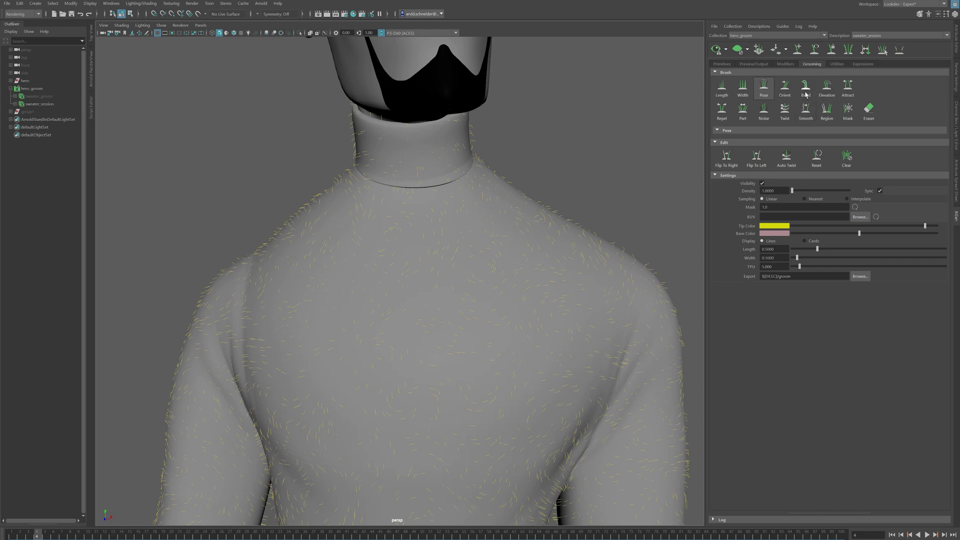
pyautogui.click(806, 94)
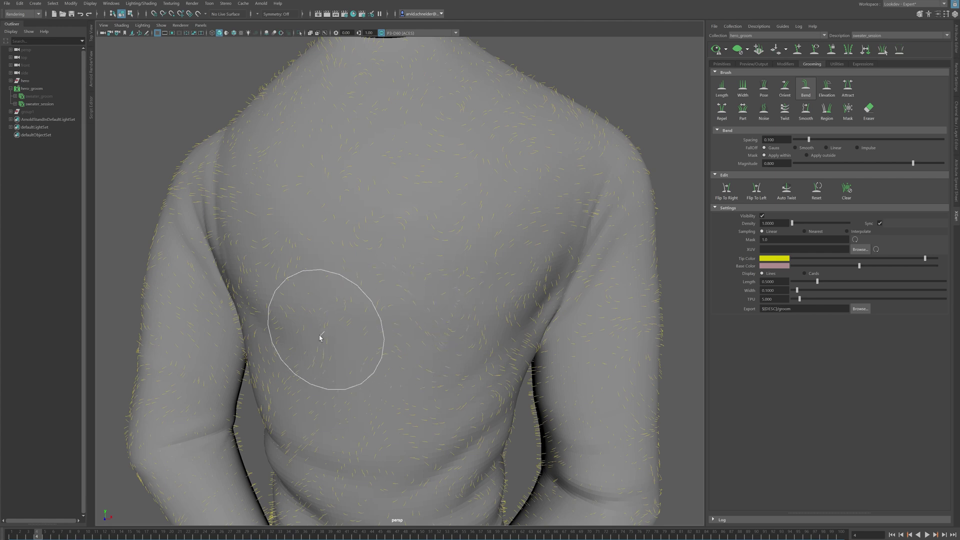
# Orbit to a back view of the upper torso and collar, then switch to the Elevation brush
pyautogui.keyDown('alt'); pyautogui.moveTo(420, 184); pyautogui.dragTo(411, 300, button='middle'); pyautogui.keyUp('alt')
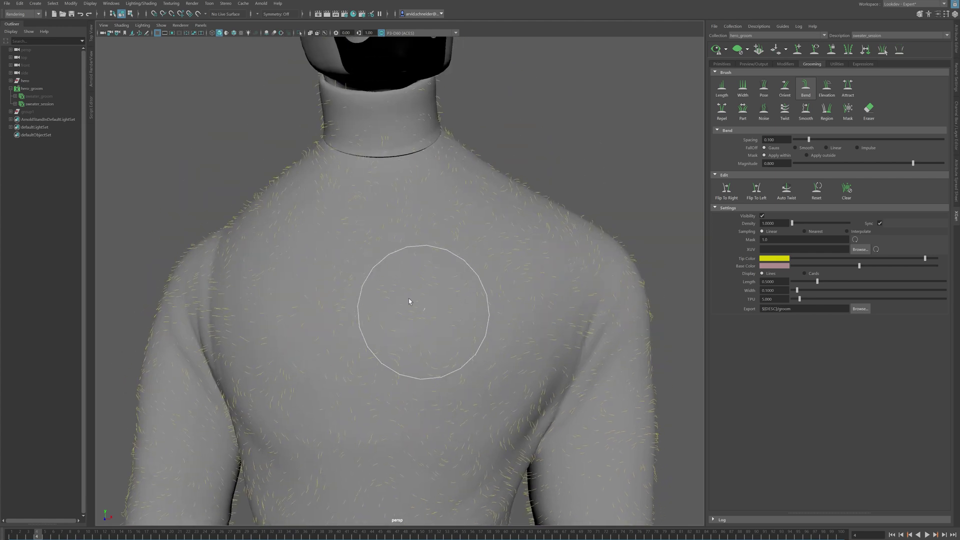
pyautogui.moveTo(390, 296)
pyautogui.keyDown('alt'); pyautogui.mouseDown()
pyautogui.moveTo(435, 289)
pyautogui.moveTo(402, 276)
pyautogui.mouseUp(); pyautogui.keyUp('alt')
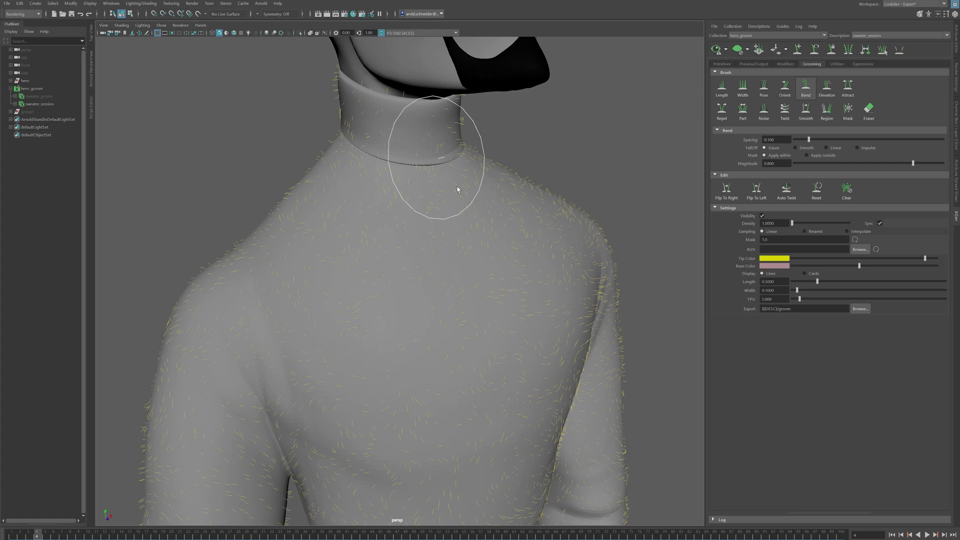
pyautogui.keyDown('alt'); pyautogui.moveTo(456, 193); pyautogui.dragTo(476, 209); pyautogui.keyUp('alt')
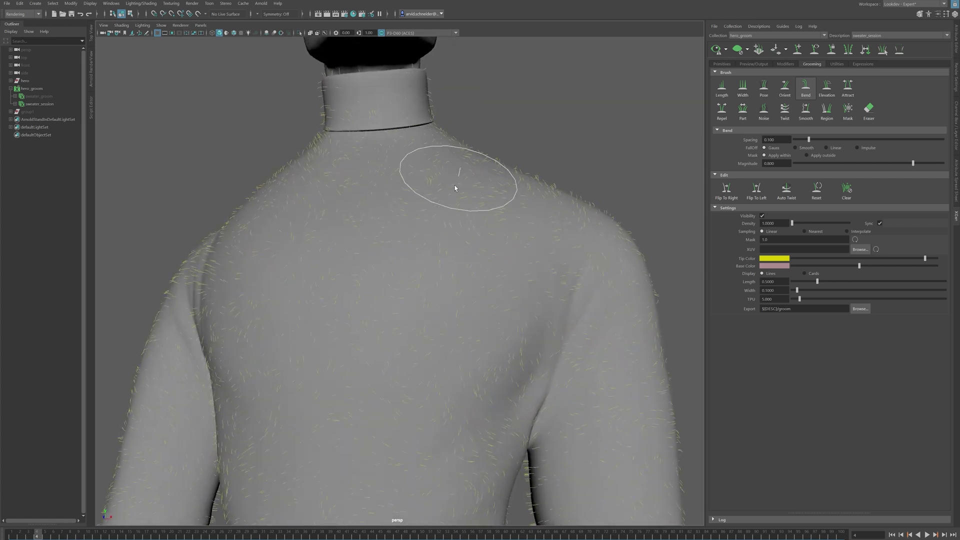
pyautogui.moveTo(435, 210)
pyautogui.keyDown('alt'); pyautogui.mouseDown(button='middle')
pyautogui.moveTo(461, 218)
pyautogui.moveTo(447, 215)
pyautogui.mouseUp(button='middle'); pyautogui.keyUp('alt')
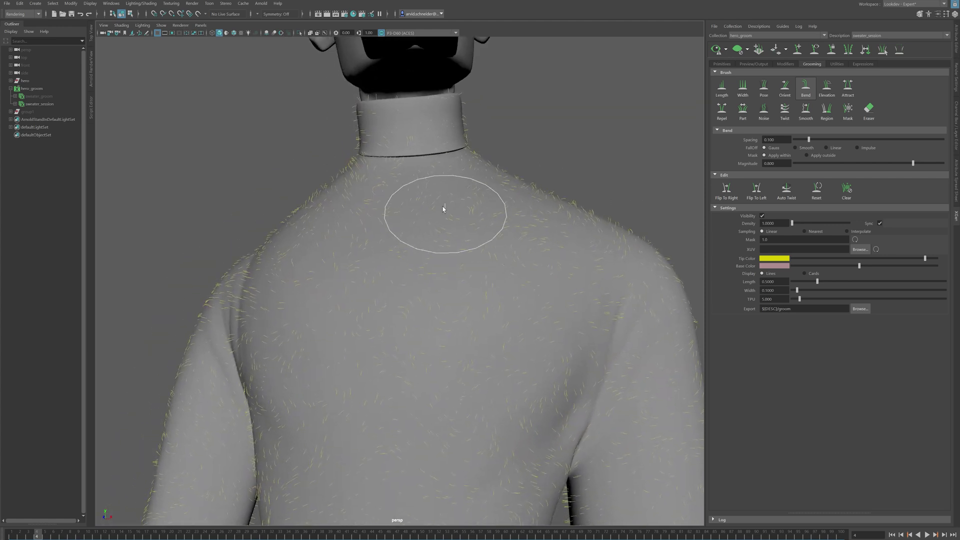
pyautogui.keyDown('alt'); pyautogui.moveTo(446, 216); pyautogui.dragTo(439, 212); pyautogui.keyUp('alt')
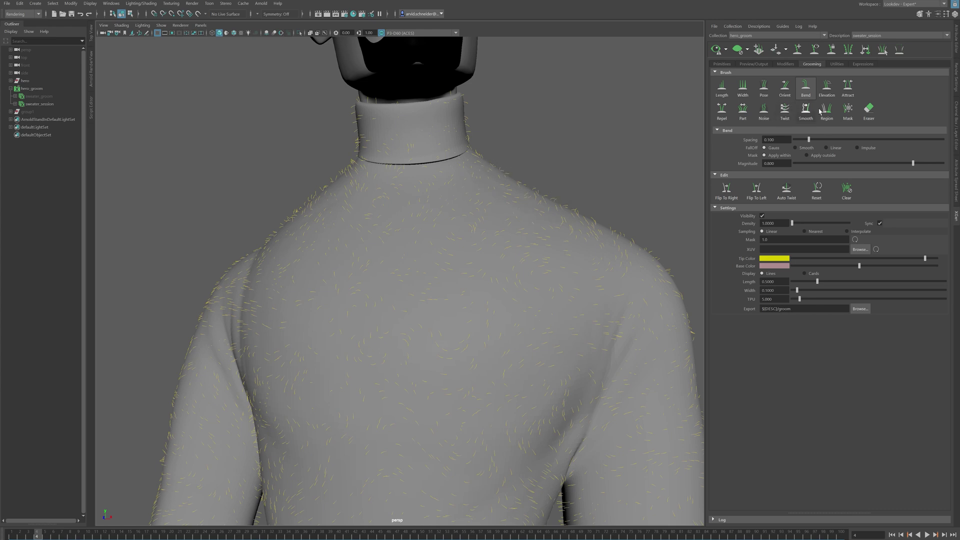
pyautogui.click(827, 87)
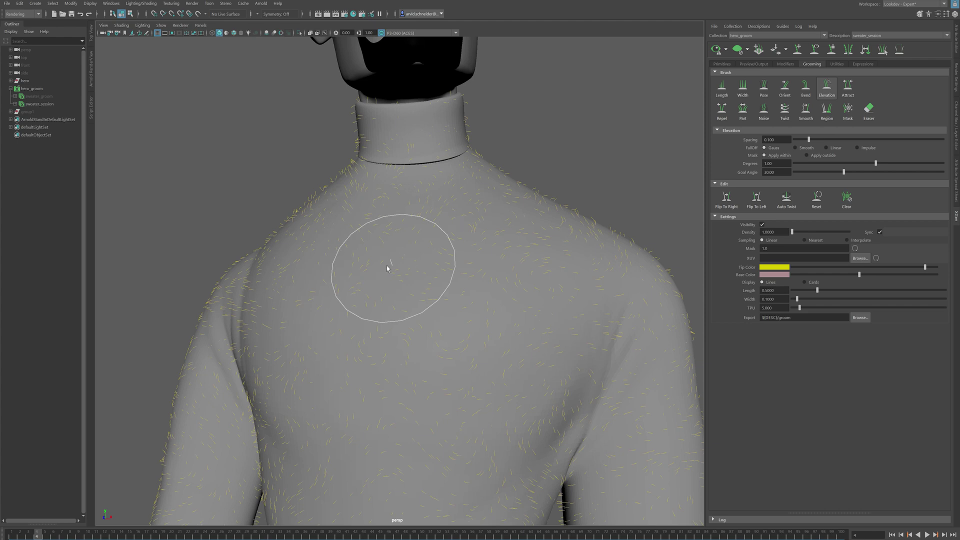
pyautogui.keyDown('alt'); pyautogui.moveTo(359, 250); pyautogui.dragTo(383, 130, button='middle'); pyautogui.keyUp('alt')
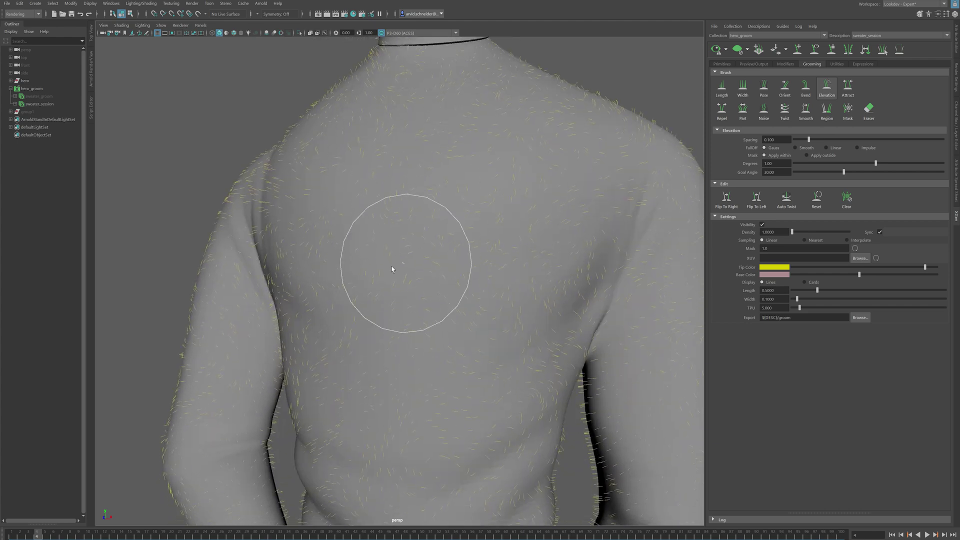
pyautogui.keyDown('alt'); pyautogui.moveTo(486, 287); pyautogui.dragTo(375, 190, button='middle'); pyautogui.keyUp('alt')
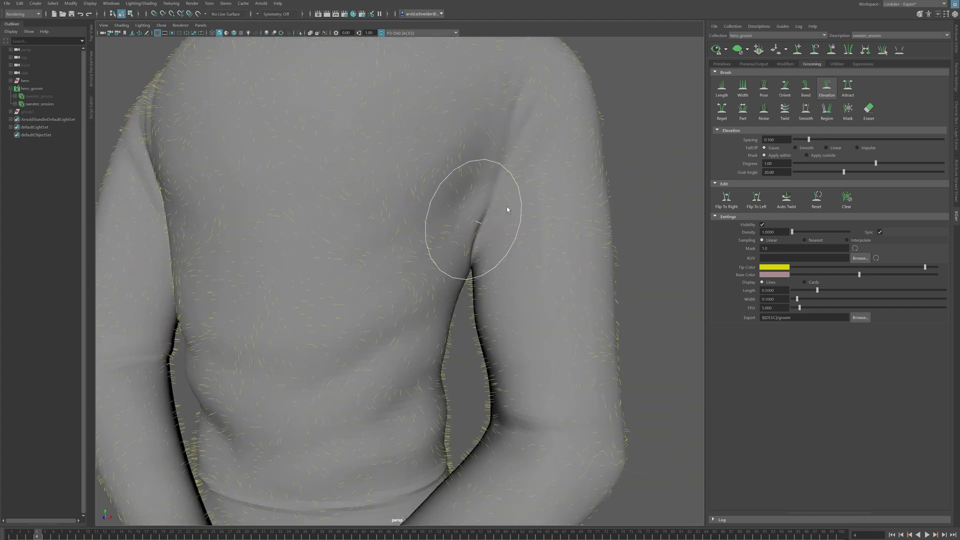
pyautogui.keyDown('alt'); pyautogui.moveTo(529, 112); pyautogui.dragTo(532, 298, button='middle'); pyautogui.keyUp('alt')
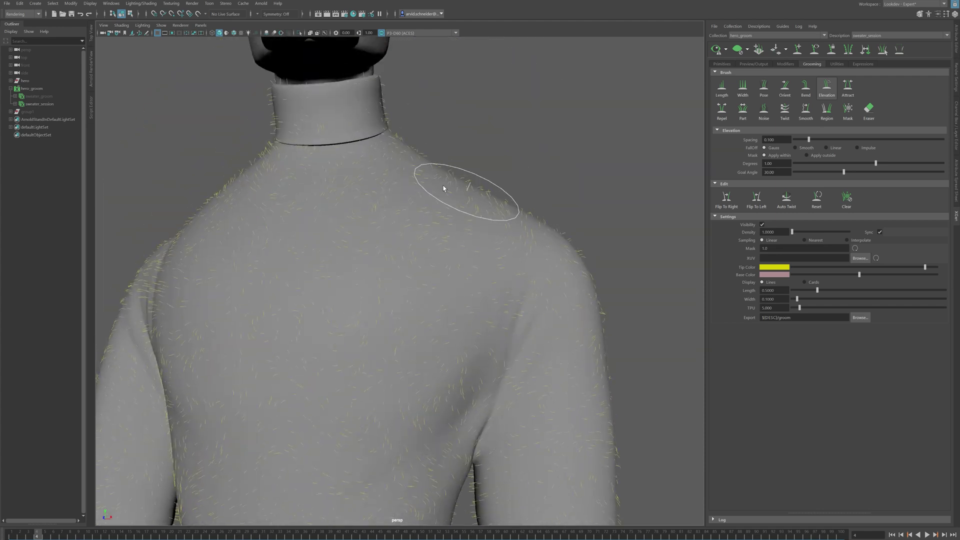
pyautogui.keyDown('alt'); pyautogui.moveTo(405, 207); pyautogui.dragTo(495, 260, button='middle'); pyautogui.keyUp('alt')
pyautogui.keyDown('alt'); pyautogui.moveTo(320, 235); pyautogui.dragTo(434, 234); pyautogui.keyUp('alt')
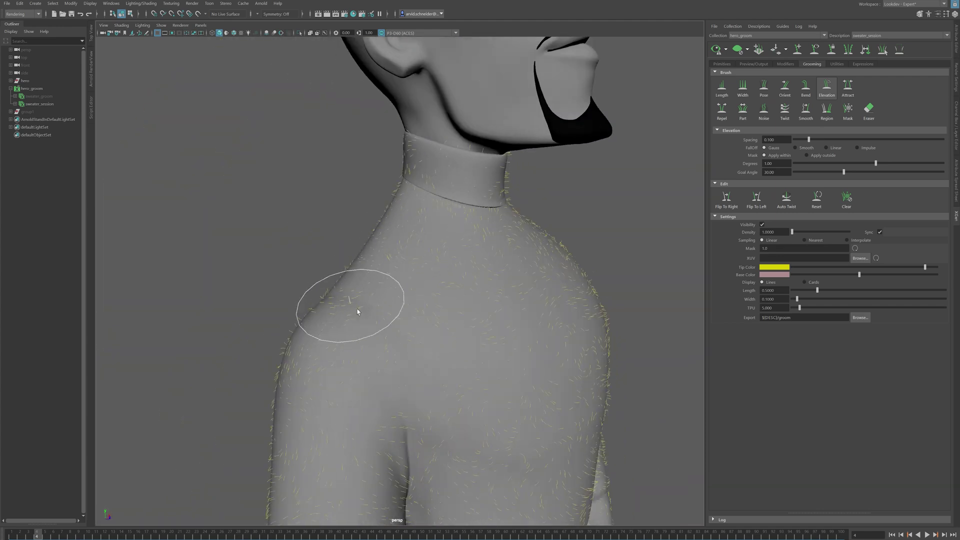
pyautogui.keyDown('alt'); pyautogui.moveTo(548, 323); pyautogui.dragTo(496, 287); pyautogui.keyUp('alt')
pyautogui.moveTo(531, 249)
pyautogui.keyDown('alt'); pyautogui.mouseDown(button='middle')
pyautogui.moveTo(419, 258)
pyautogui.moveTo(414, 270)
pyautogui.moveTo(454, 270)
pyautogui.moveTo(430, 275)
pyautogui.moveTo(436, 305)
pyautogui.moveTo(422, 300)
pyautogui.moveTo(454, 278)
pyautogui.moveTo(419, 268)
pyautogui.mouseUp(button='middle'); pyautogui.keyUp('alt')
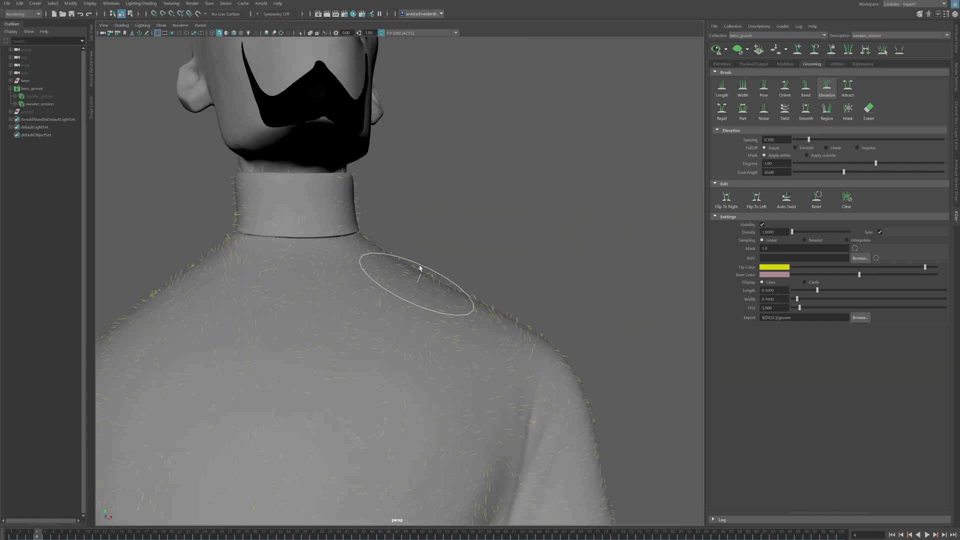
pyautogui.click(721, 64)
# Adjust the fur preview update options and frame the collar and shoulders
pyautogui.keyDown('alt'); pyautogui.moveTo(455, 211); pyautogui.dragTo(477, 206, button='middle'); pyautogui.keyUp('alt')
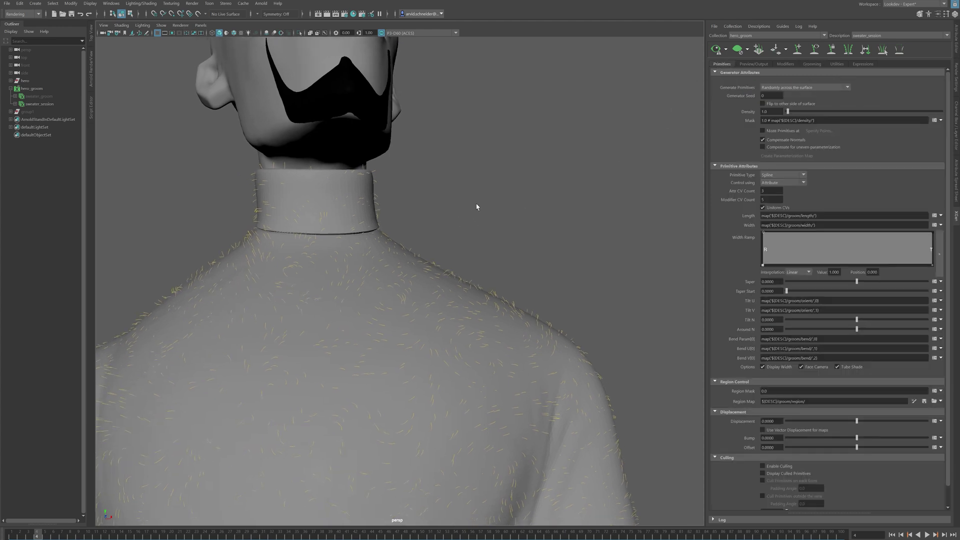
pyautogui.click(726, 51)
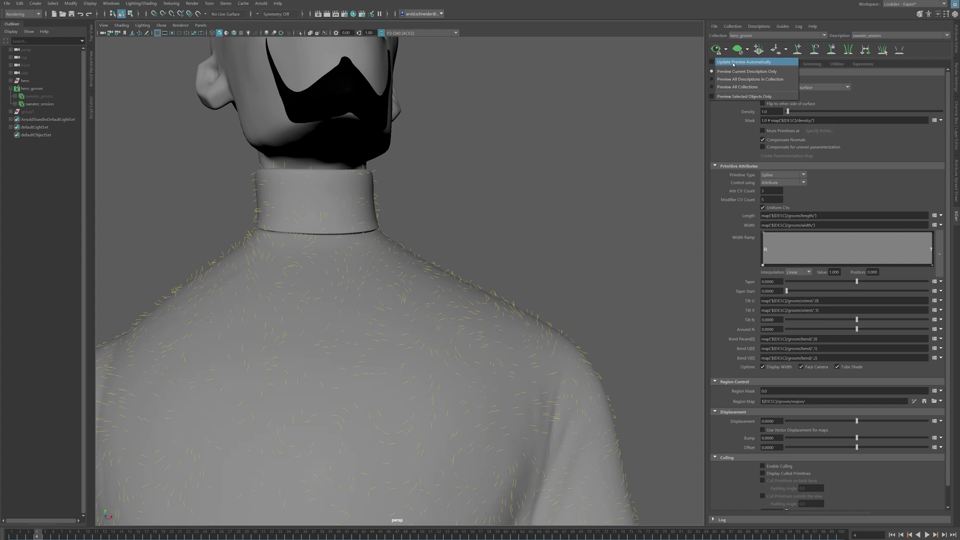
pyautogui.click(540, 226)
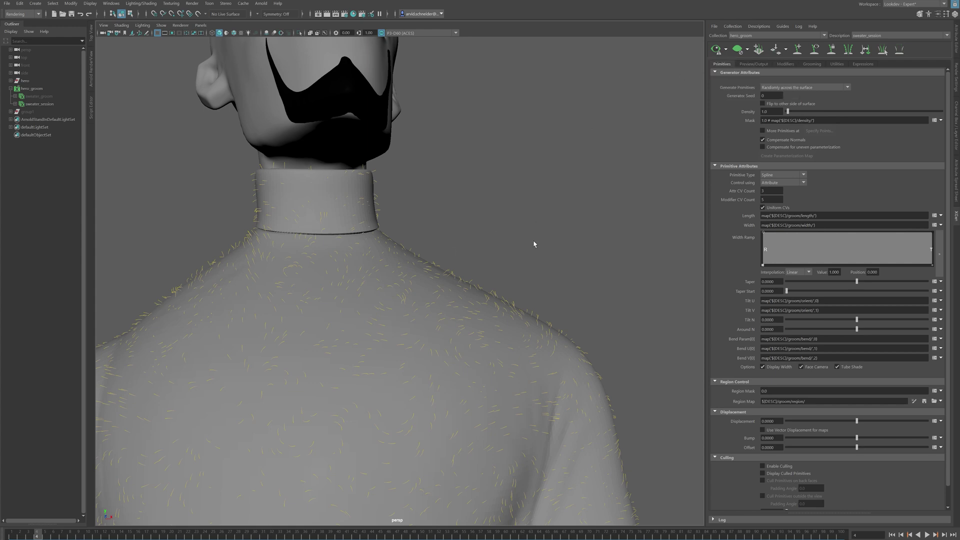
pyautogui.keyDown('alt'); pyautogui.moveTo(534, 245); pyautogui.dragTo(445, 272); pyautogui.keyUp('alt')
pyautogui.keyDown('alt'); pyautogui.moveTo(472, 259); pyautogui.dragTo(496, 226, button='middle'); pyautogui.keyUp('alt')
pyautogui.keyDown('alt'); pyautogui.moveTo(497, 227); pyautogui.dragTo(525, 229, button='right'); pyautogui.keyUp('alt')
pyautogui.keyDown('alt'); pyautogui.moveTo(524, 229); pyautogui.dragTo(572, 185); pyautogui.keyUp('alt')
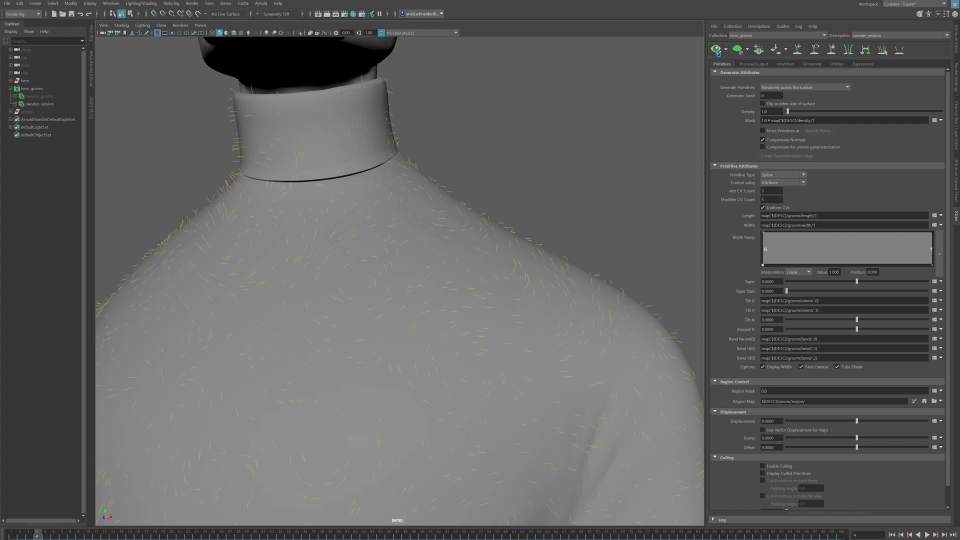
# Refresh the fur preview, inspect the collar strands, and fix strand Length at 2
pyautogui.click(717, 50)
pyautogui.moveTo(552, 231)
pyautogui.keyDown('alt'); pyautogui.mouseDown()
pyautogui.moveTo(495, 236)
pyautogui.moveTo(430, 219)
pyautogui.moveTo(504, 204)
pyautogui.moveTo(546, 215)
pyautogui.moveTo(471, 257)
pyautogui.moveTo(461, 214)
pyautogui.moveTo(461, 233)
pyautogui.moveTo(459, 221)
pyautogui.moveTo(445, 225)
pyautogui.mouseUp(); pyautogui.keyUp('alt')
pyautogui.keyDown('alt'); pyautogui.moveTo(445, 226); pyautogui.dragTo(412, 225, button='right'); pyautogui.keyUp('alt')
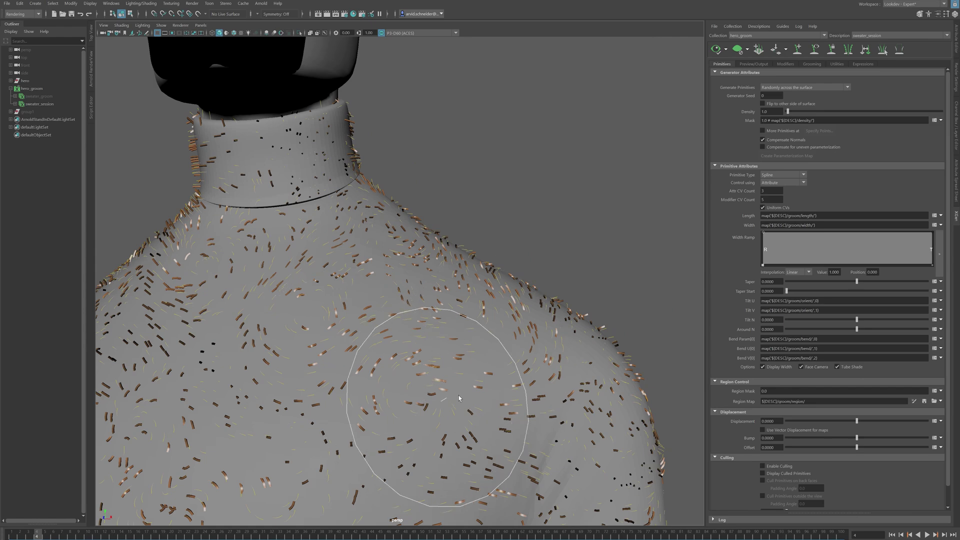
pyautogui.keyDown('alt'); pyautogui.moveTo(515, 259); pyautogui.dragTo(480, 243); pyautogui.keyUp('alt')
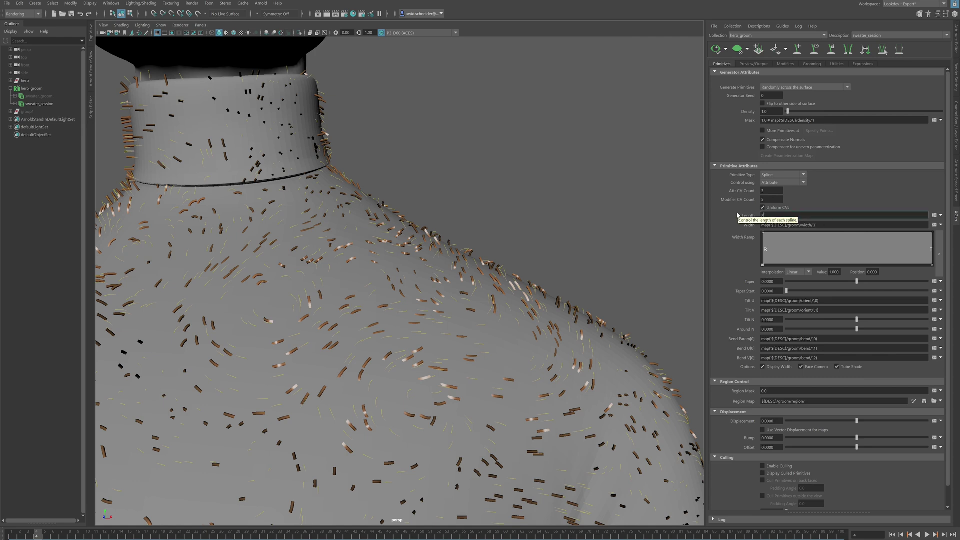
pyautogui.press('Return')
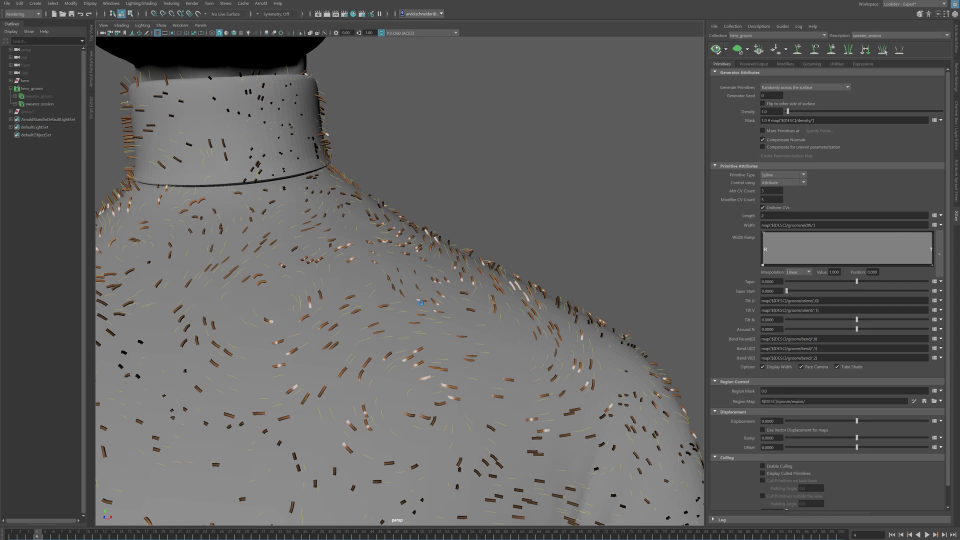
# Orbit and pan around the shoulder to inspect the length-2 strands
pyautogui.moveTo(506, 230)
pyautogui.keyDown('alt'); pyautogui.mouseDown(button='right')
pyautogui.moveTo(367, 222)
pyautogui.moveTo(519, 238)
pyautogui.mouseUp(button='right'); pyautogui.keyUp('alt')
pyautogui.keyDown('alt'); pyautogui.moveTo(519, 238); pyautogui.dragTo(471, 220, button='middle'); pyautogui.keyUp('alt')
pyautogui.keyDown('alt'); pyautogui.moveTo(472, 220); pyautogui.dragTo(440, 226); pyautogui.keyUp('alt')
pyautogui.keyDown('alt'); pyautogui.moveTo(440, 226); pyautogui.dragTo(485, 209, button='middle'); pyautogui.keyUp('alt')
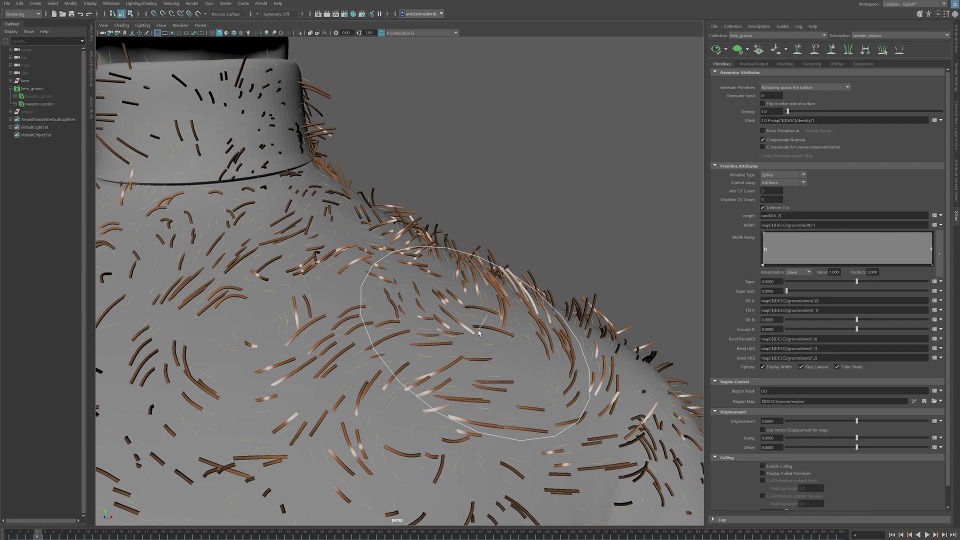
pyautogui.keyDown('alt'); pyautogui.moveTo(548, 275); pyautogui.dragTo(547, 253); pyautogui.keyUp('alt')
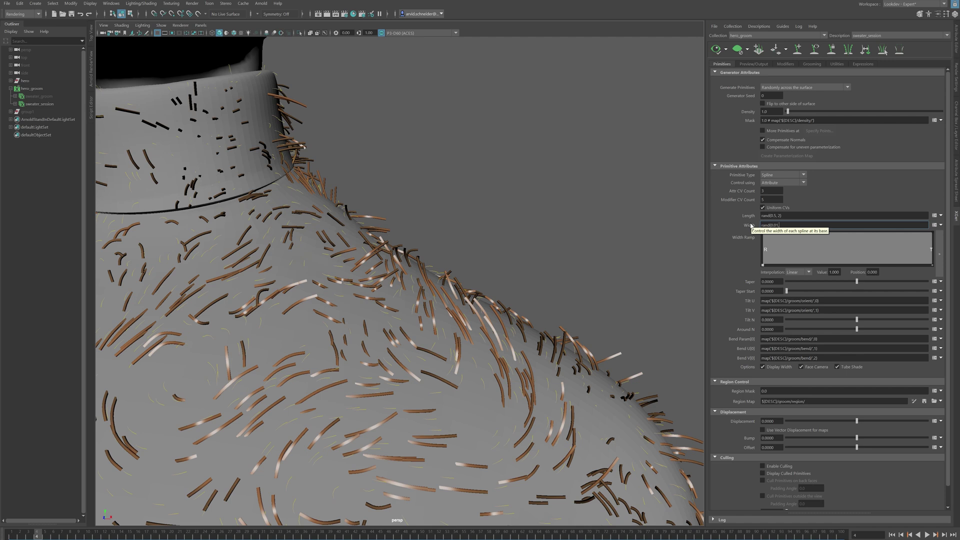
# Set Width to rand(0.01, 0.05), refresh the preview, and inspect the thinner strands
pyautogui.write('5')
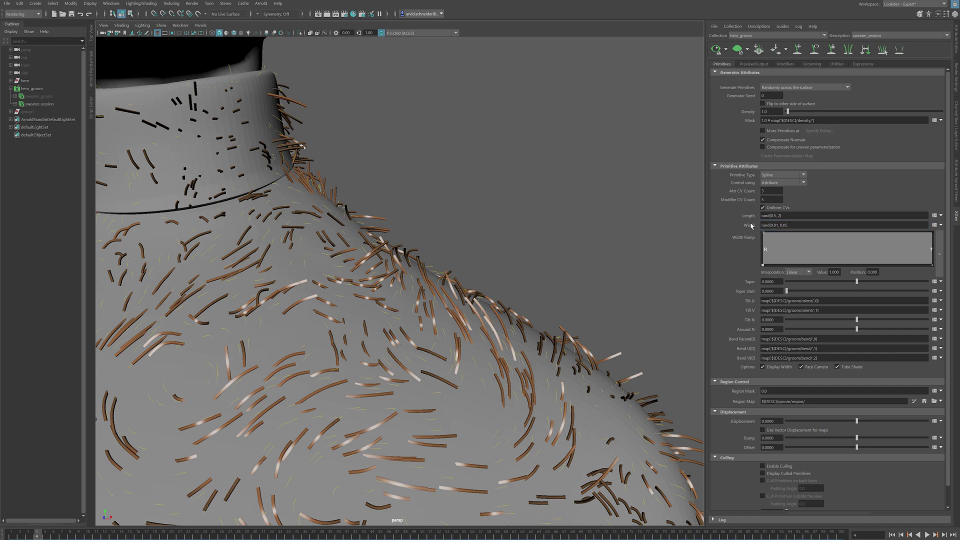
pyautogui.click(797, 225)
pyautogui.click(717, 50)
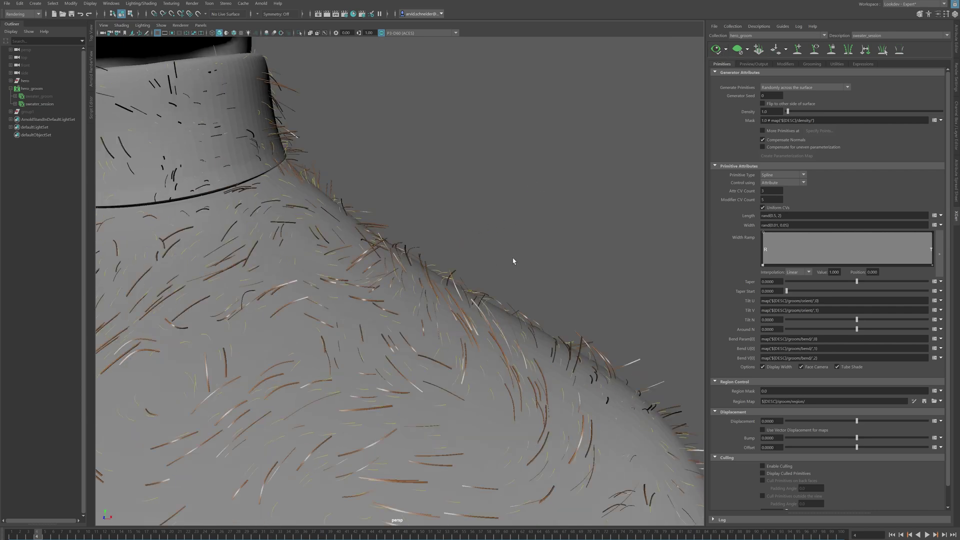
pyautogui.keyDown('alt'); pyautogui.moveTo(503, 236); pyautogui.dragTo(533, 219); pyautogui.keyUp('alt')
pyautogui.keyDown('alt'); pyautogui.moveTo(533, 219); pyautogui.dragTo(529, 252, button='right'); pyautogui.keyUp('alt')
pyautogui.keyDown('alt'); pyautogui.moveTo(529, 252); pyautogui.dragTo(542, 199); pyautogui.keyUp('alt')
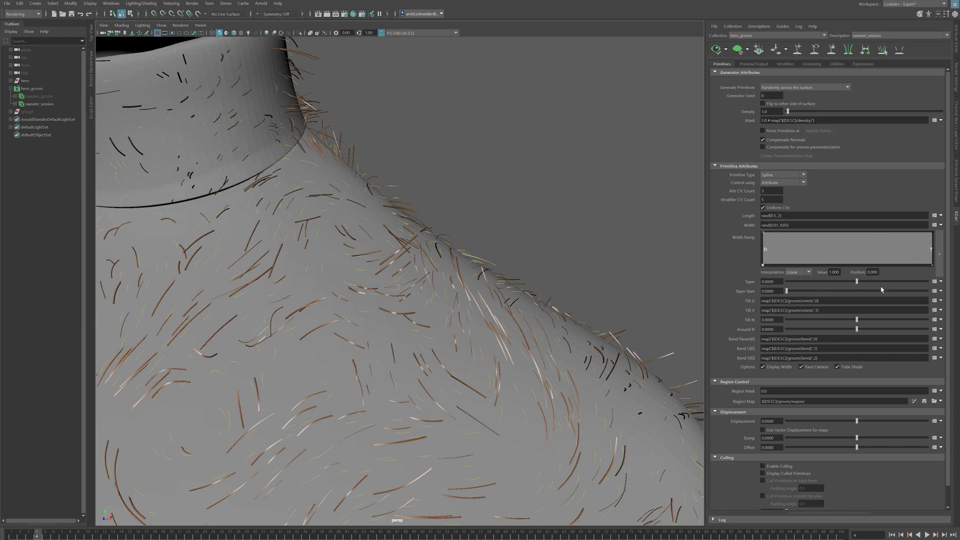
# Keep Taper at 0, drop the Width Ramp tip key to 0.056, add a 0.584 middle key, and refresh
pyautogui.moveTo(896, 282); pyautogui.dragTo(902, 284)
pyautogui.doubleClick(771, 281)
pyautogui.write('0')
pyautogui.click(933, 234)
pyautogui.moveTo(933, 235); pyautogui.dragTo(938, 270)
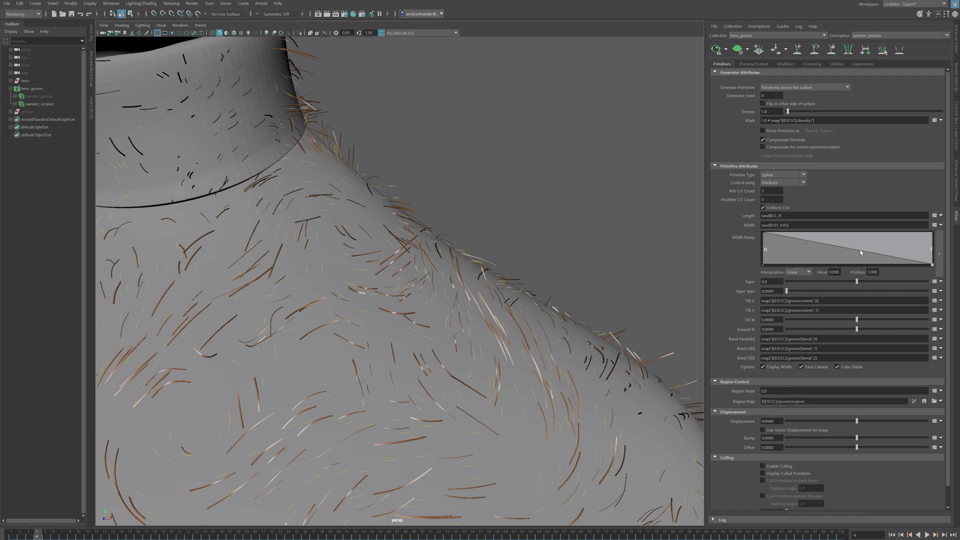
pyautogui.moveTo(859, 253); pyautogui.dragTo(862, 244)
pyautogui.click(716, 49)
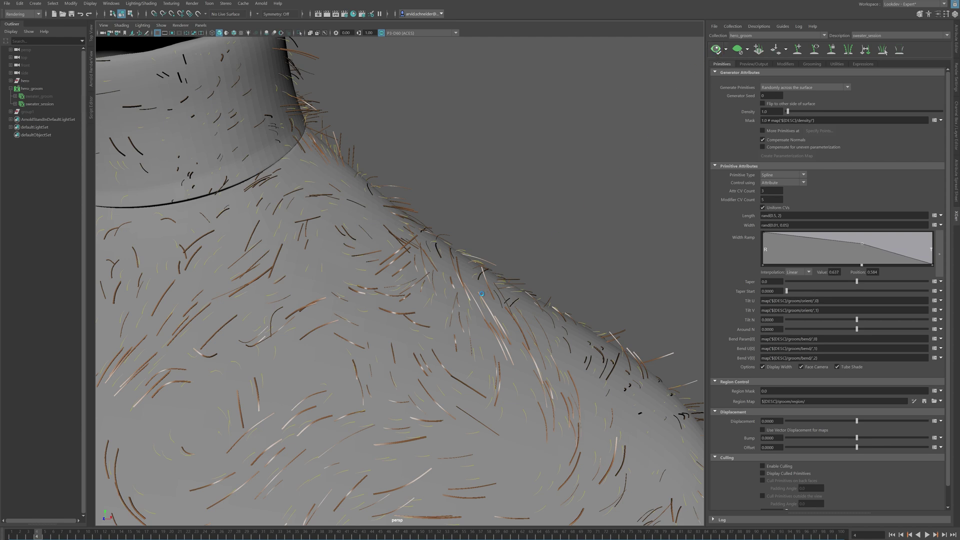
# Zoom and orbit around the shoulder, neck and head to inspect the tapered strands
pyautogui.keyDown('alt'); pyautogui.moveTo(514, 289); pyautogui.dragTo(481, 258, button='right'); pyautogui.keyUp('alt')
pyautogui.moveTo(481, 258)
pyautogui.keyDown('alt'); pyautogui.mouseDown()
pyautogui.moveTo(456, 239)
pyautogui.moveTo(414, 240)
pyautogui.moveTo(463, 243)
pyautogui.moveTo(488, 271)
pyautogui.mouseUp(); pyautogui.keyUp('alt')
pyautogui.keyDown('alt'); pyautogui.moveTo(487, 272); pyautogui.dragTo(463, 254, button='right'); pyautogui.keyUp('alt')
pyautogui.keyDown('alt'); pyautogui.moveTo(463, 253); pyautogui.dragTo(473, 270); pyautogui.keyUp('alt')
pyautogui.keyDown('alt'); pyautogui.moveTo(394, 265); pyautogui.dragTo(362, 260, button='right'); pyautogui.keyUp('alt')
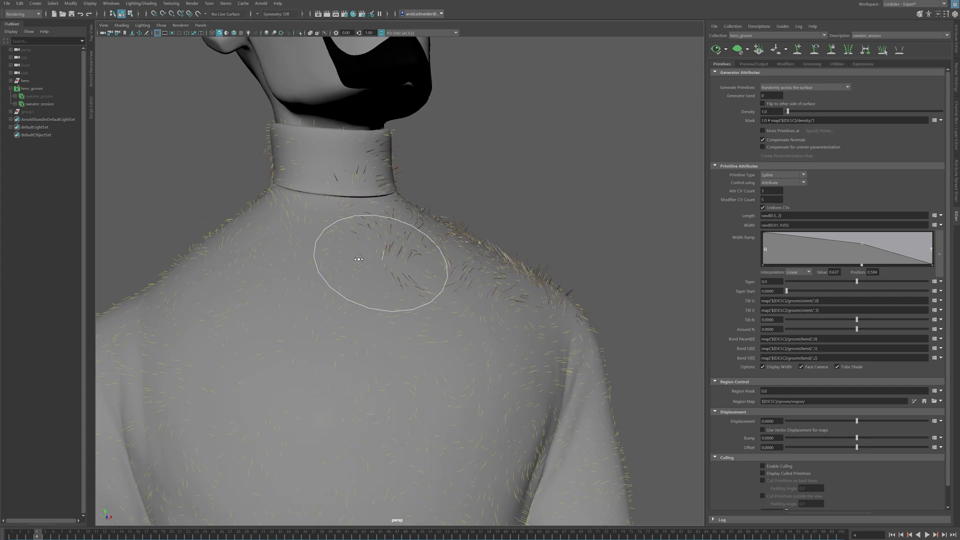
pyautogui.keyDown('alt'); pyautogui.moveTo(358, 259); pyautogui.dragTo(331, 260); pyautogui.keyUp('alt')
pyautogui.keyDown('alt'); pyautogui.moveTo(430, 266); pyautogui.dragTo(514, 272, button='right'); pyautogui.keyUp('alt')
pyautogui.keyDown('alt'); pyautogui.moveTo(515, 272); pyautogui.dragTo(475, 291); pyautogui.keyUp('alt')
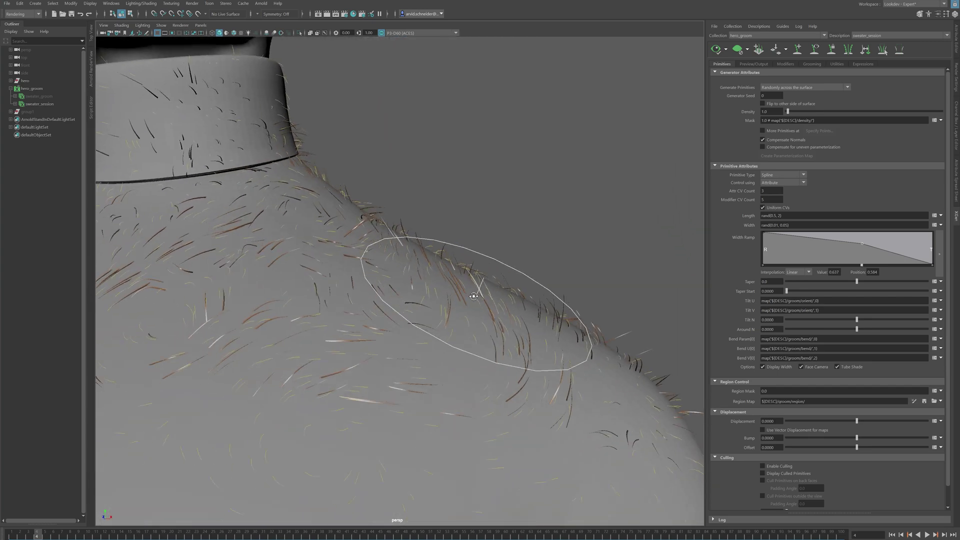
pyautogui.keyDown('alt'); pyautogui.moveTo(475, 291); pyautogui.dragTo(493, 291, button='right'); pyautogui.keyUp('alt')
pyautogui.moveTo(493, 290)
pyautogui.keyDown('alt'); pyautogui.mouseDown()
pyautogui.moveTo(495, 264)
pyautogui.moveTo(510, 261)
pyautogui.moveTo(541, 297)
pyautogui.mouseUp(); pyautogui.keyUp('alt')
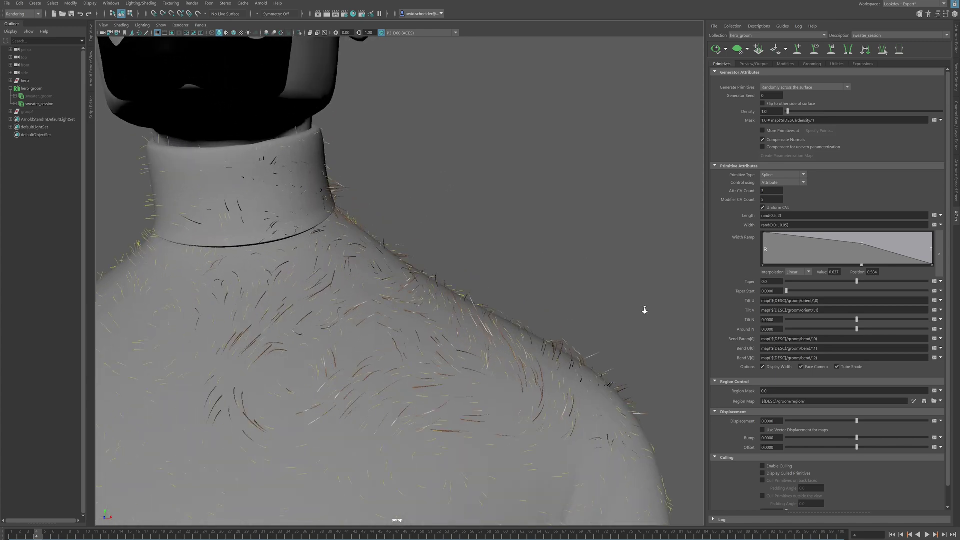
pyautogui.keyDown('alt'); pyautogui.moveTo(552, 256); pyautogui.dragTo(525, 250, button='middle'); pyautogui.keyUp('alt')
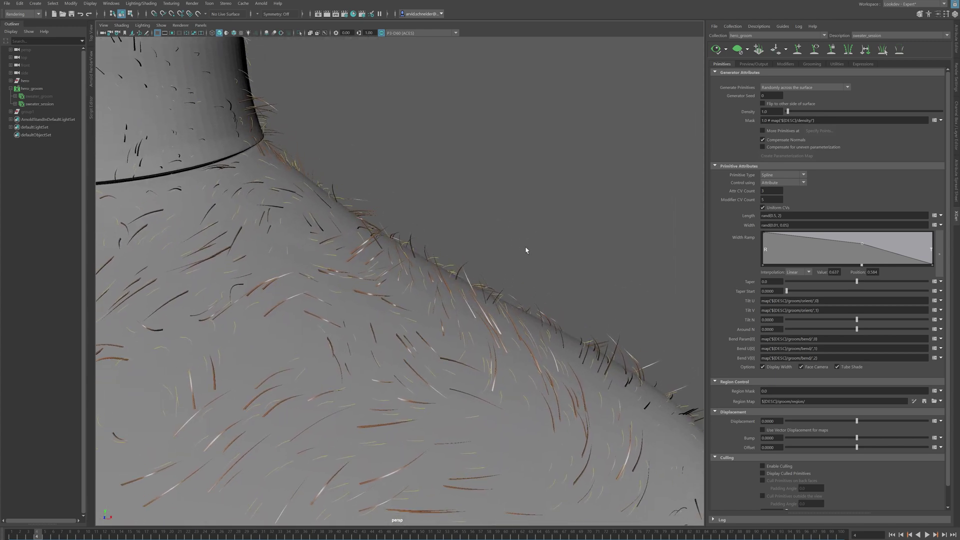
pyautogui.click(785, 64)
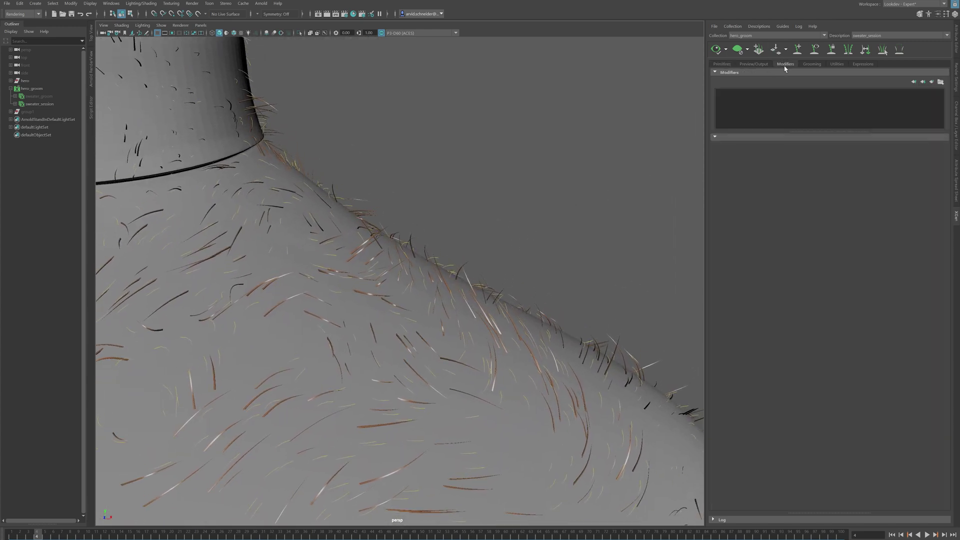
# Add a Noise modifier, refresh the preview, and set its Magnitude to 5
pyautogui.click(932, 82)
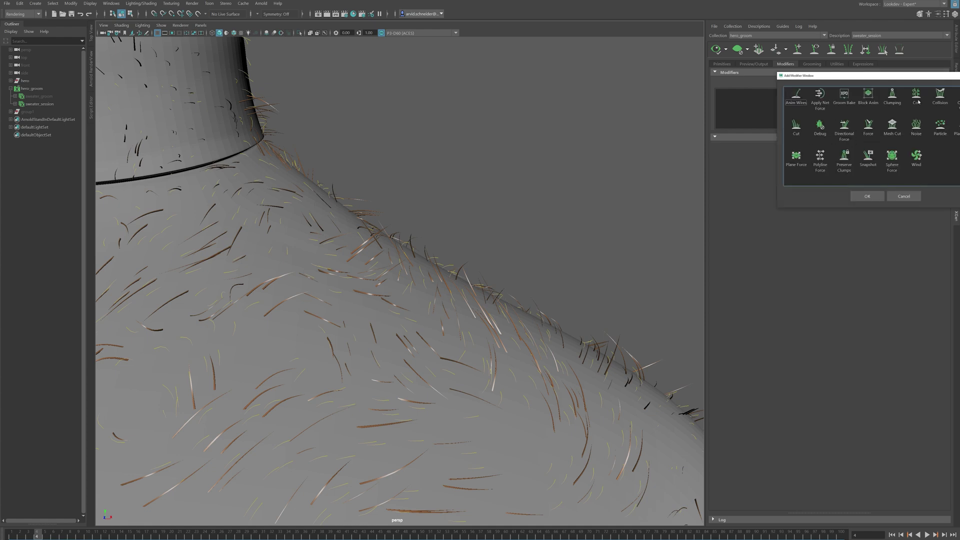
pyautogui.click(910, 132)
pyautogui.click(867, 196)
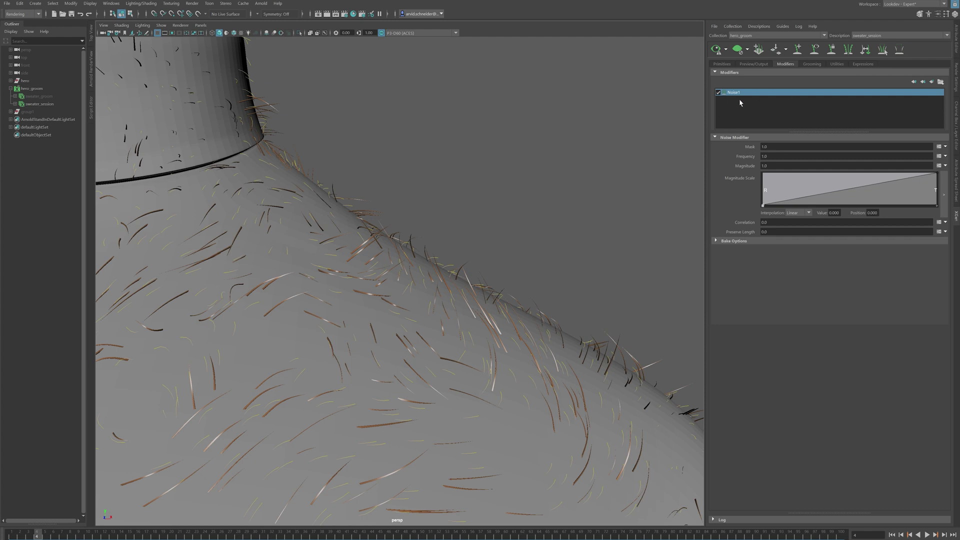
pyautogui.click(717, 50)
pyautogui.keyDown('alt'); pyautogui.moveTo(525, 269); pyautogui.dragTo(501, 266, button='right'); pyautogui.keyUp('alt')
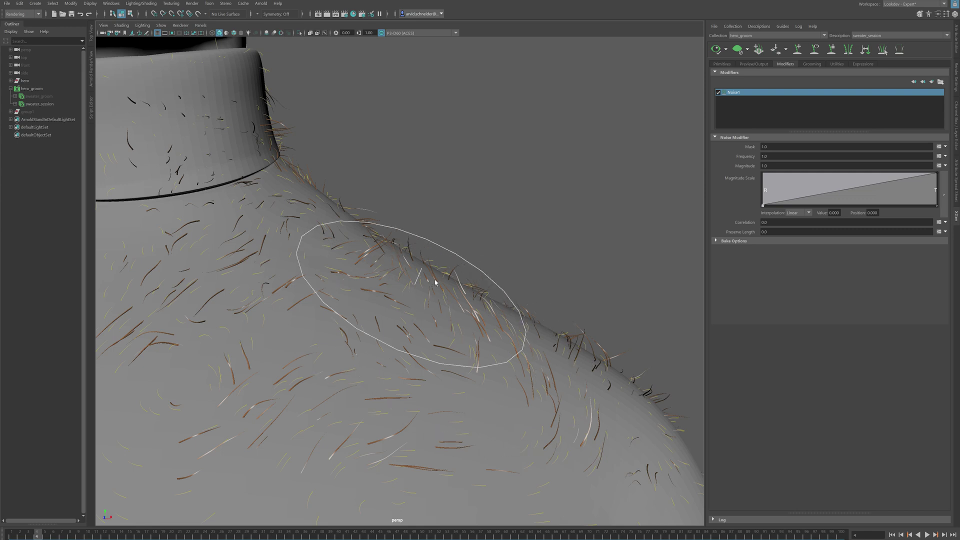
pyautogui.keyDown('alt'); pyautogui.moveTo(420, 304); pyautogui.dragTo(515, 307); pyautogui.keyUp('alt')
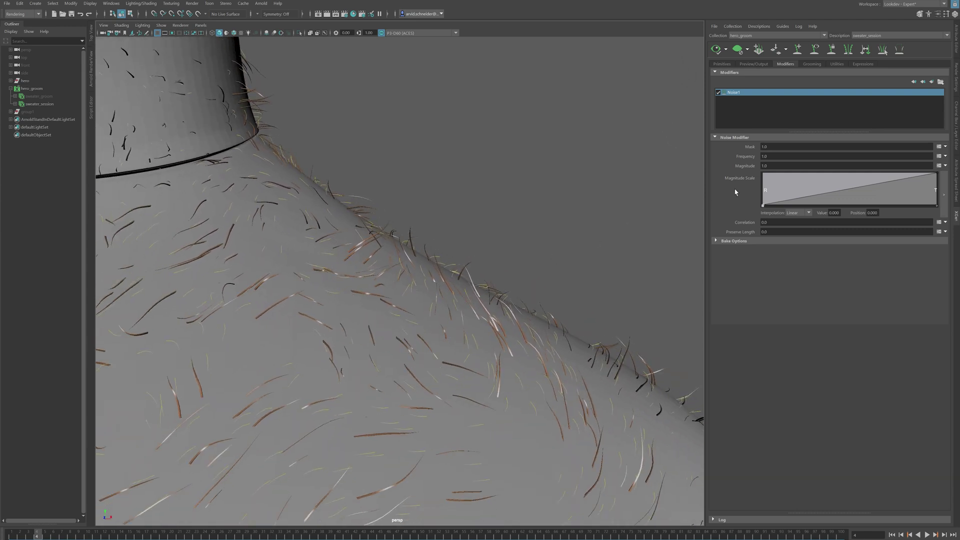
pyautogui.moveTo(787, 165); pyautogui.dragTo(749, 168)
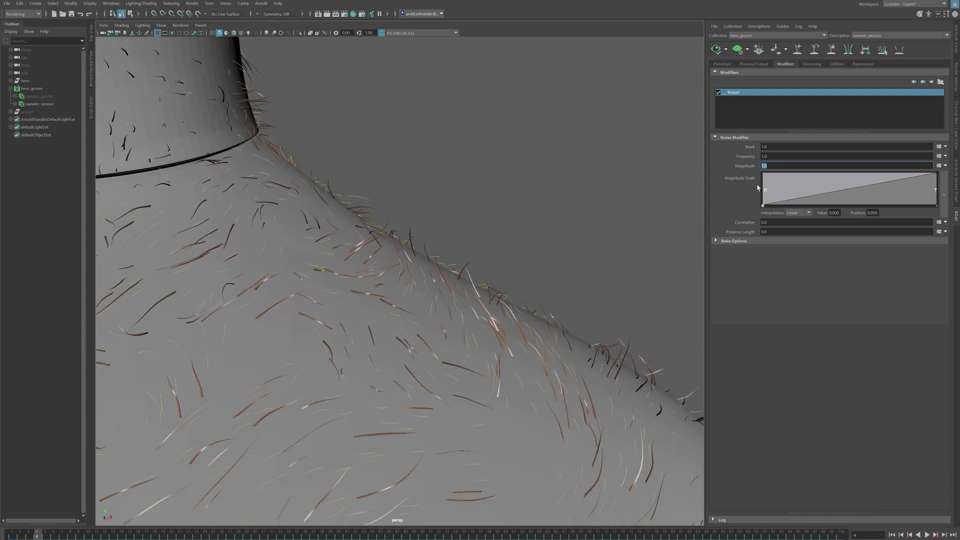
pyautogui.write('5')
pyautogui.press('Return')
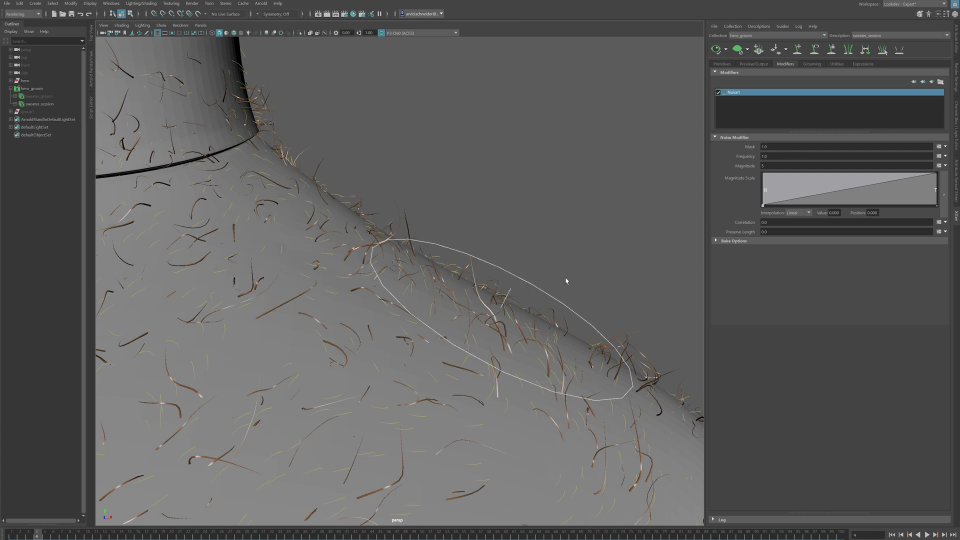
# Check the Modifier CV Count, return to Noise1, and inspect the frizzy collar and shoulder strands
pyautogui.click(725, 65)
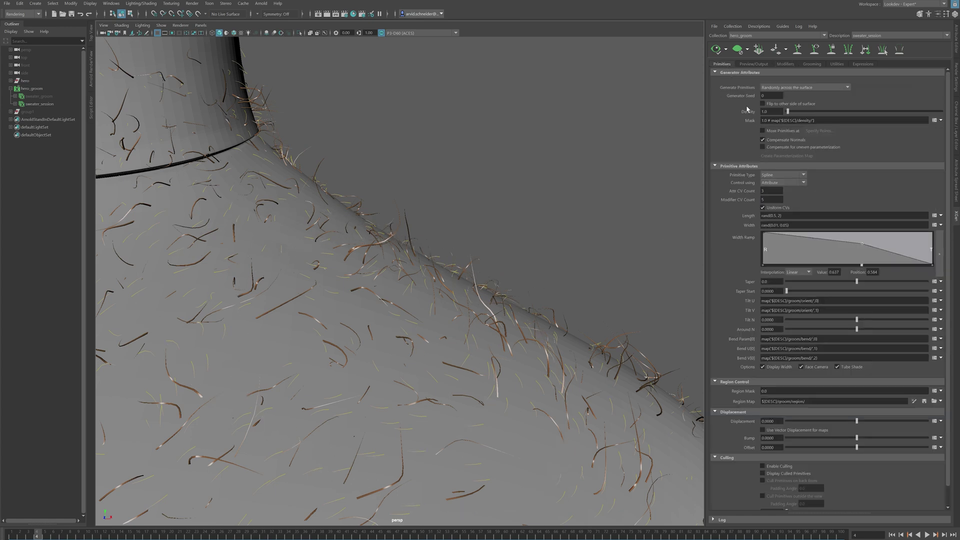
pyautogui.doubleClick(774, 199)
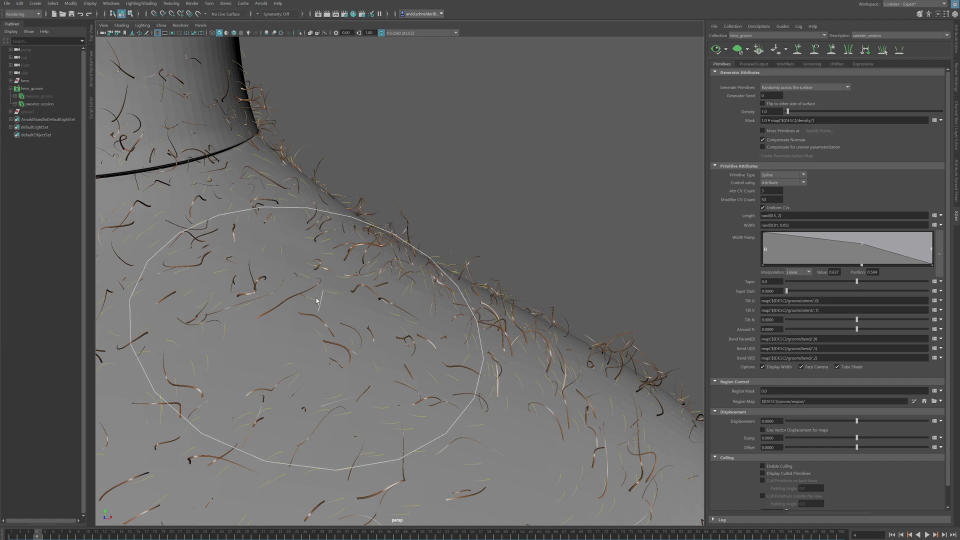
pyautogui.click(786, 64)
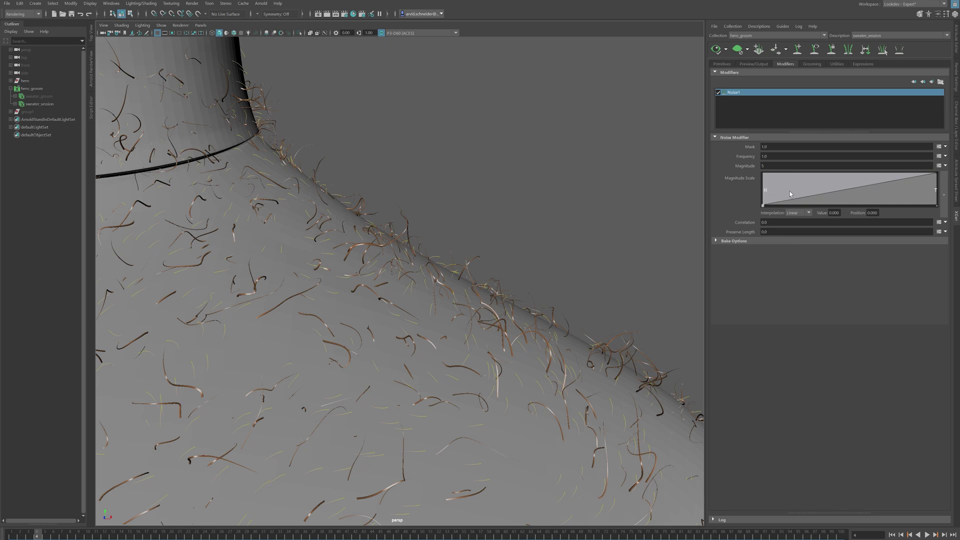
pyautogui.moveTo(431, 297)
pyautogui.keyDown('alt'); pyautogui.mouseDown(button='right')
pyautogui.moveTo(546, 293)
pyautogui.moveTo(386, 274)
pyautogui.mouseUp(button='right'); pyautogui.keyUp('alt')
pyautogui.moveTo(386, 274)
pyautogui.keyDown('alt'); pyautogui.mouseDown()
pyautogui.moveTo(342, 289)
pyautogui.moveTo(375, 279)
pyautogui.moveTo(456, 285)
pyautogui.moveTo(471, 274)
pyautogui.moveTo(457, 275)
pyautogui.mouseUp(); pyautogui.keyUp('alt')
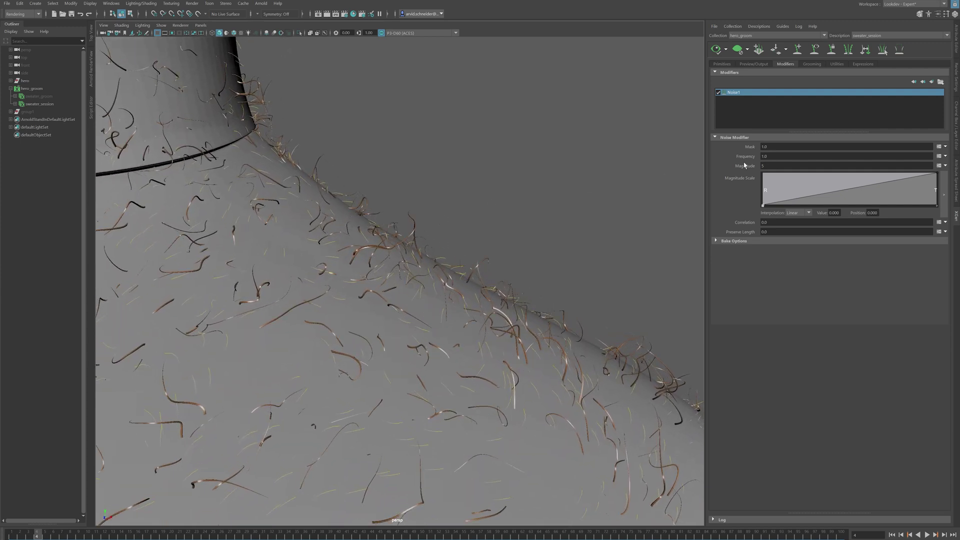
pyautogui.keyDown('alt'); pyautogui.moveTo(428, 253); pyautogui.dragTo(508, 253, button='right'); pyautogui.keyUp('alt')
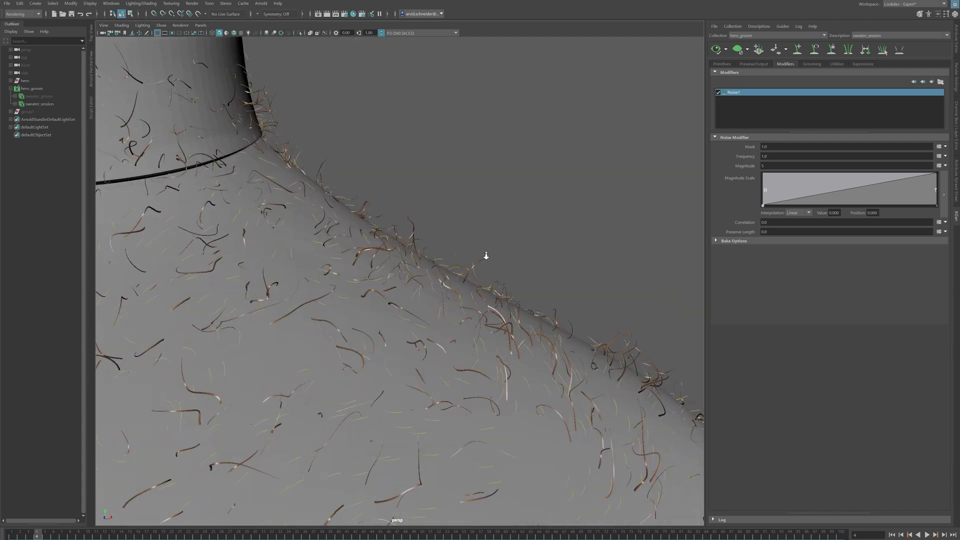
pyautogui.keyDown('alt'); pyautogui.moveTo(446, 220); pyautogui.dragTo(480, 253); pyautogui.keyUp('alt')
pyautogui.keyDown('alt'); pyautogui.moveTo(480, 253); pyautogui.dragTo(444, 262, button='right'); pyautogui.keyUp('alt')
pyautogui.keyDown('alt'); pyautogui.moveTo(444, 261); pyautogui.dragTo(514, 205); pyautogui.keyUp('alt')
# Add a Coil modifier and refresh the preview over the shoulder fur
pyautogui.click(916, 82)
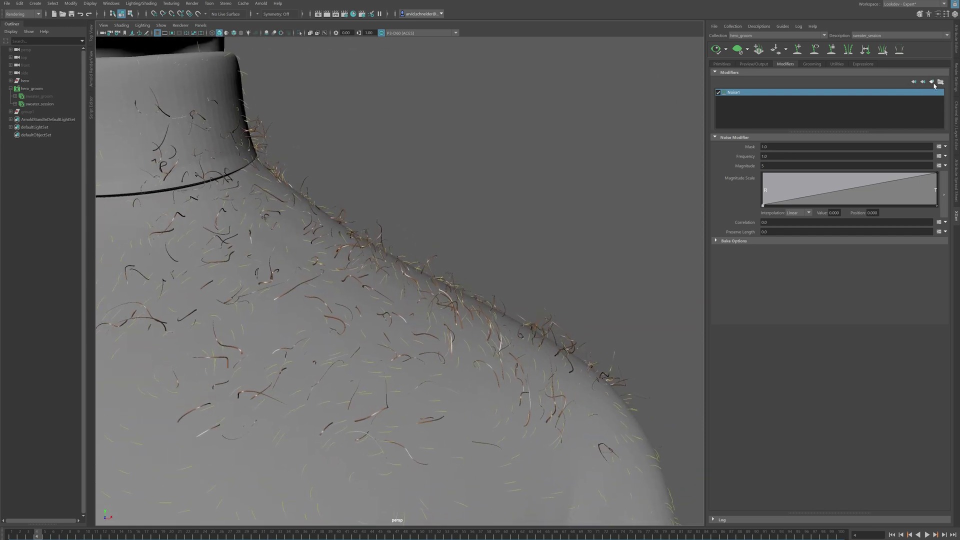
pyautogui.click(917, 95)
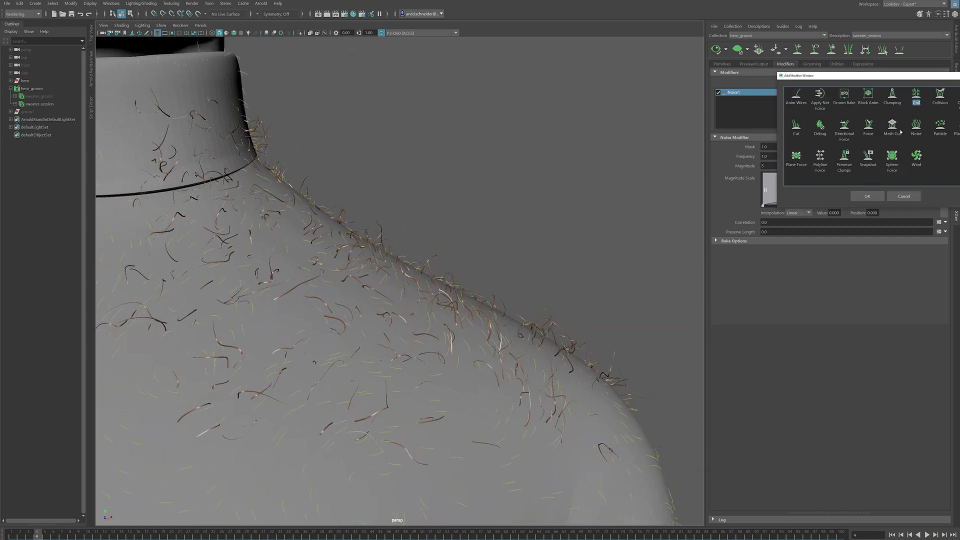
pyautogui.click(867, 196)
pyautogui.keyDown('alt'); pyautogui.moveTo(455, 236); pyautogui.dragTo(510, 231, button='right'); pyautogui.keyUp('alt')
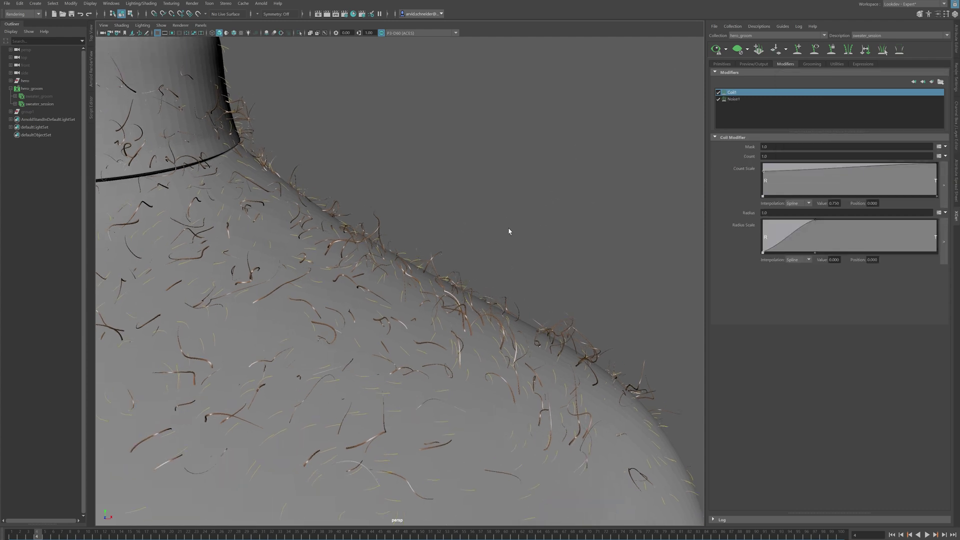
pyautogui.click(717, 51)
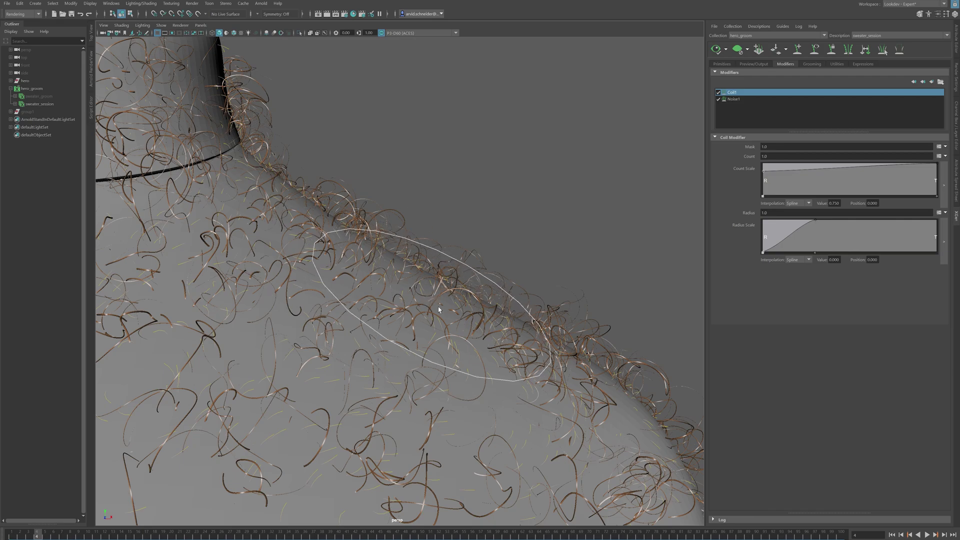
pyautogui.moveTo(406, 278)
pyautogui.keyDown('alt'); pyautogui.mouseDown()
pyautogui.moveTo(428, 273)
pyautogui.moveTo(414, 236)
pyautogui.moveTo(400, 250)
pyautogui.moveTo(440, 215)
pyautogui.moveTo(455, 242)
pyautogui.mouseUp(); pyautogui.keyUp('alt')
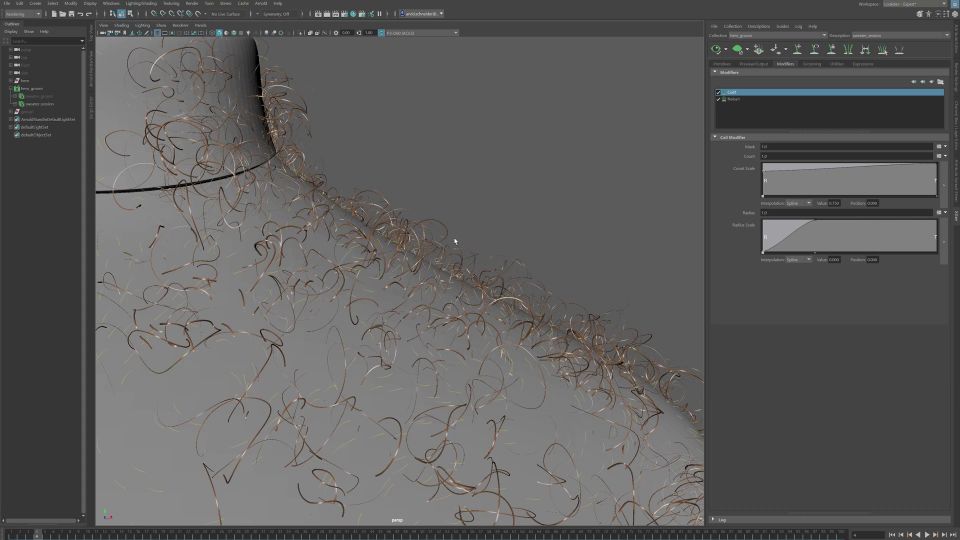
pyautogui.keyDown('alt'); pyautogui.moveTo(455, 243); pyautogui.dragTo(473, 258, button='right'); pyautogui.keyUp('alt')
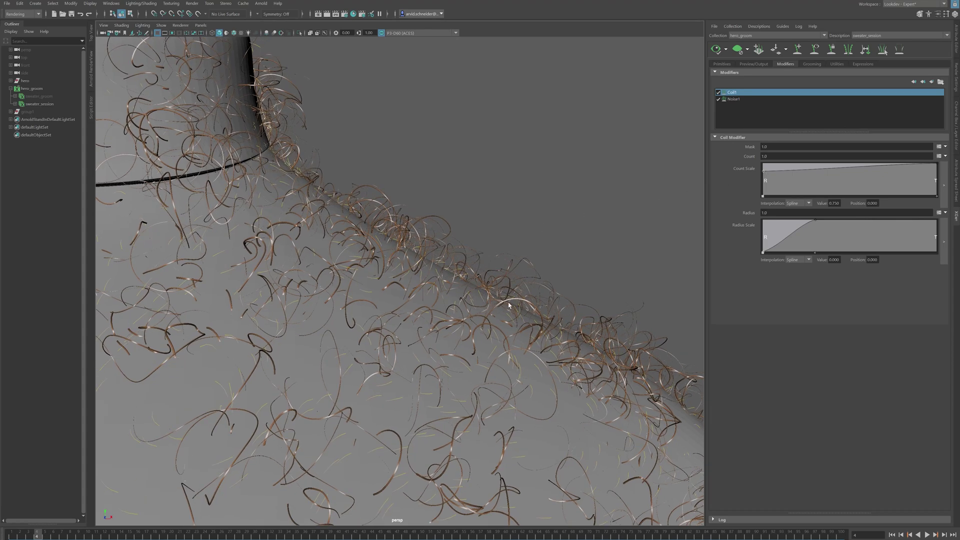
# Set the Coil Radius to .25 and orbit around the character to inspect the tight curls
pyautogui.click(781, 212)
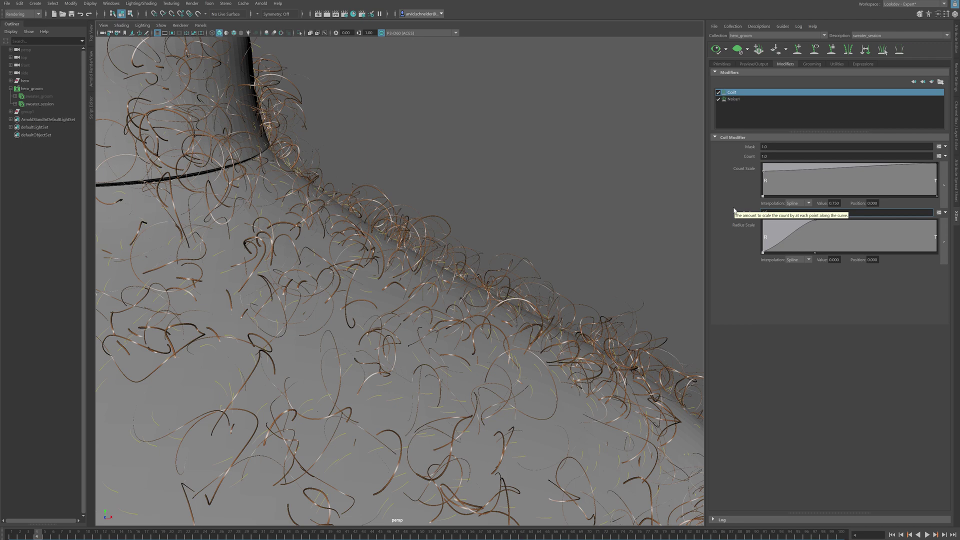
pyautogui.write('.25')
pyautogui.press('Return')
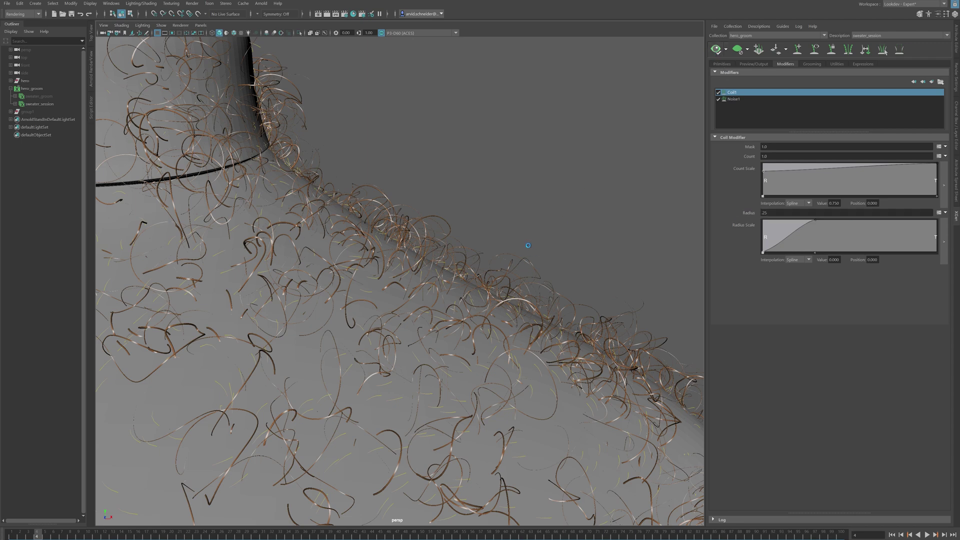
pyautogui.keyDown('alt'); pyautogui.moveTo(484, 252); pyautogui.dragTo(437, 223); pyautogui.keyUp('alt')
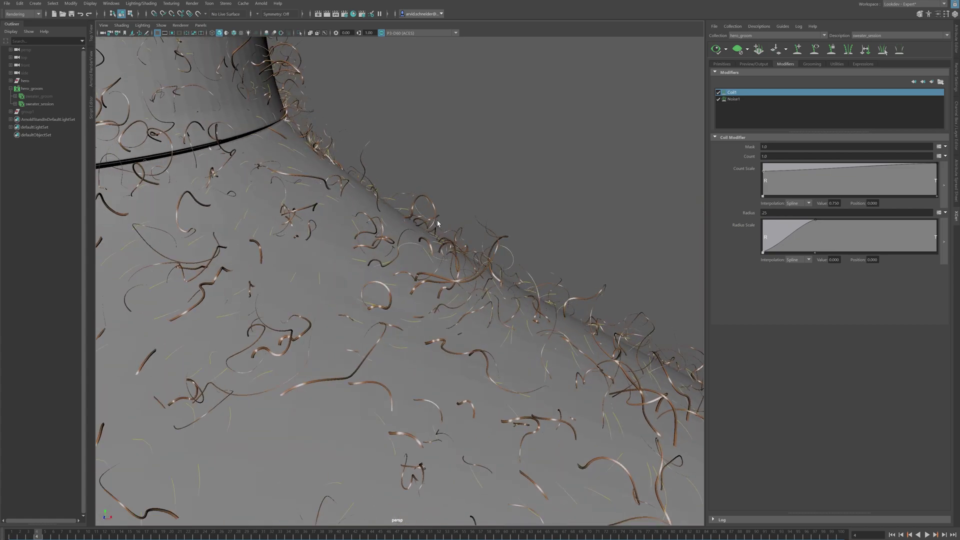
pyautogui.keyDown('alt'); pyautogui.moveTo(549, 239); pyautogui.dragTo(258, 215, button='right'); pyautogui.keyUp('alt')
pyautogui.keyDown('alt'); pyautogui.moveTo(258, 215); pyautogui.dragTo(390, 220); pyautogui.keyUp('alt')
pyautogui.keyDown('alt'); pyautogui.moveTo(390, 220); pyautogui.dragTo(605, 227, button='right'); pyautogui.keyUp('alt')
pyautogui.keyDown('alt'); pyautogui.moveTo(605, 227); pyautogui.dragTo(534, 223, button='middle'); pyautogui.keyUp('alt')
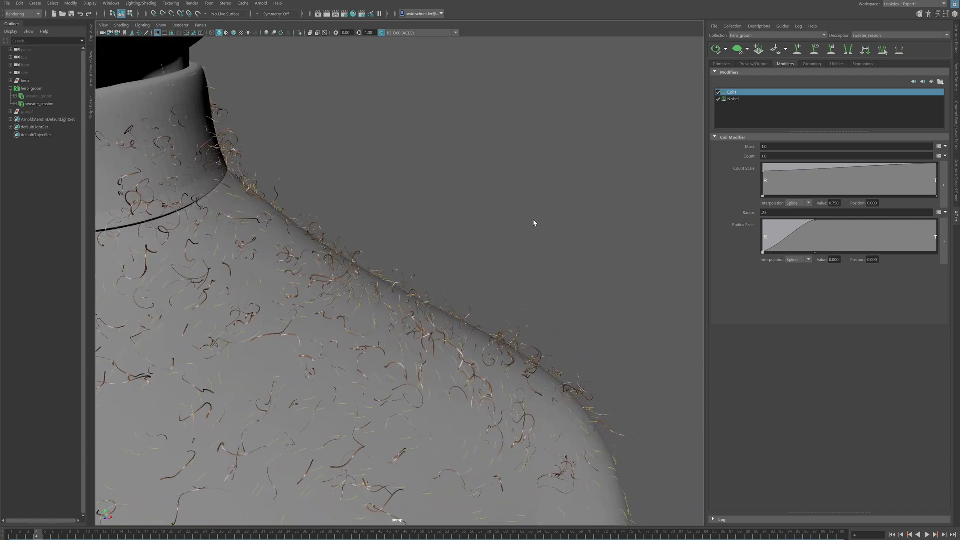
# Change Generator Attributes Density from 1.0 to 15 and check the thicker neck and shoulder curls
pyautogui.click(753, 64)
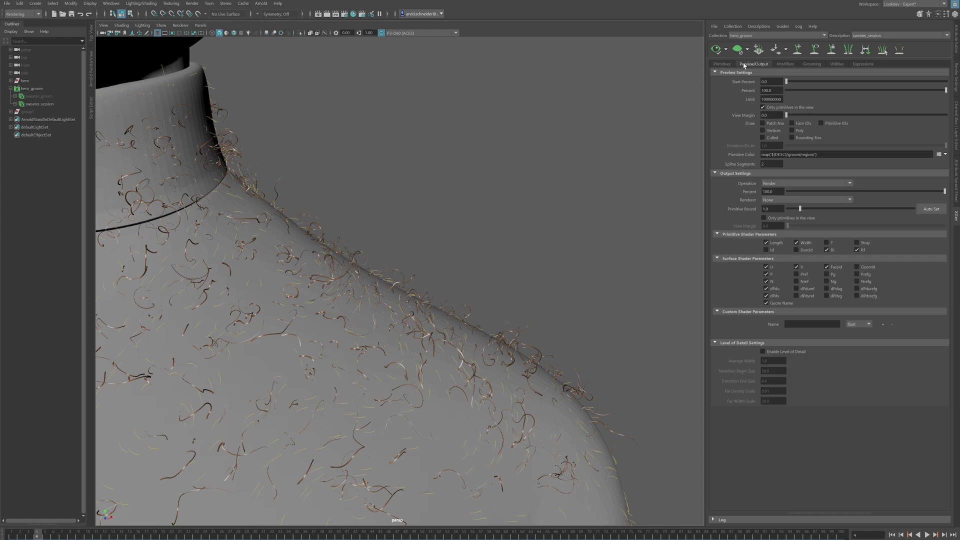
pyautogui.click(723, 64)
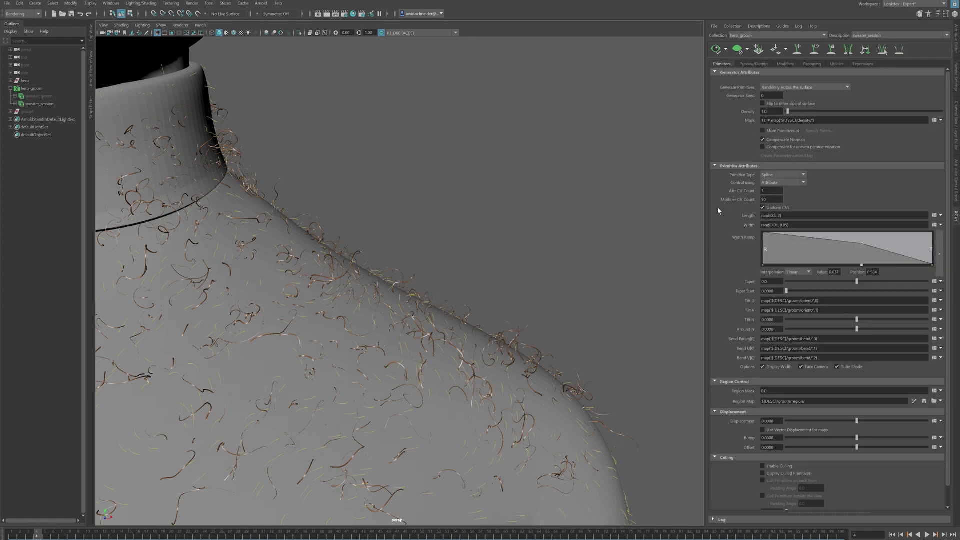
pyautogui.keyDown('alt'); pyautogui.moveTo(468, 209); pyautogui.dragTo(446, 211); pyautogui.keyUp('alt')
pyautogui.moveTo(771, 112); pyautogui.dragTo(746, 110)
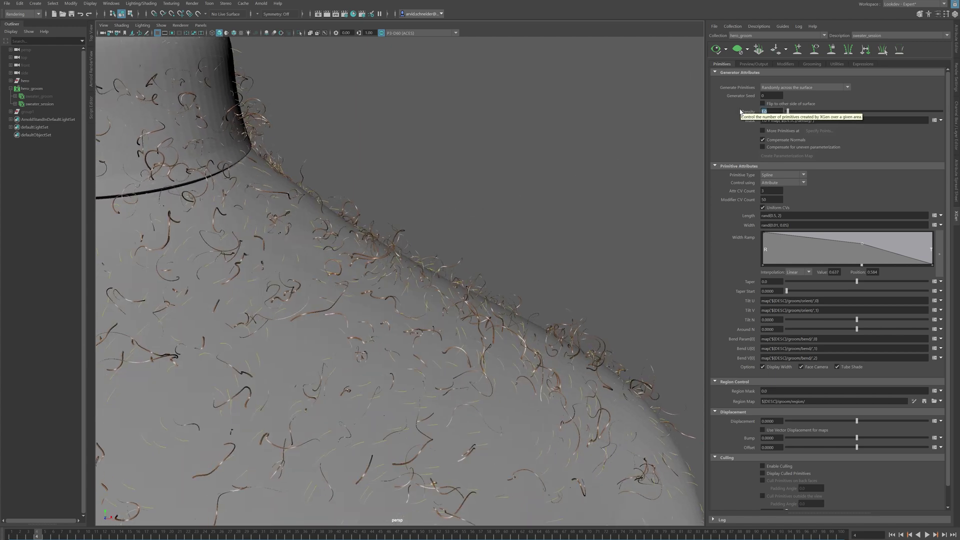
pyautogui.write('15')
pyautogui.press('Return')
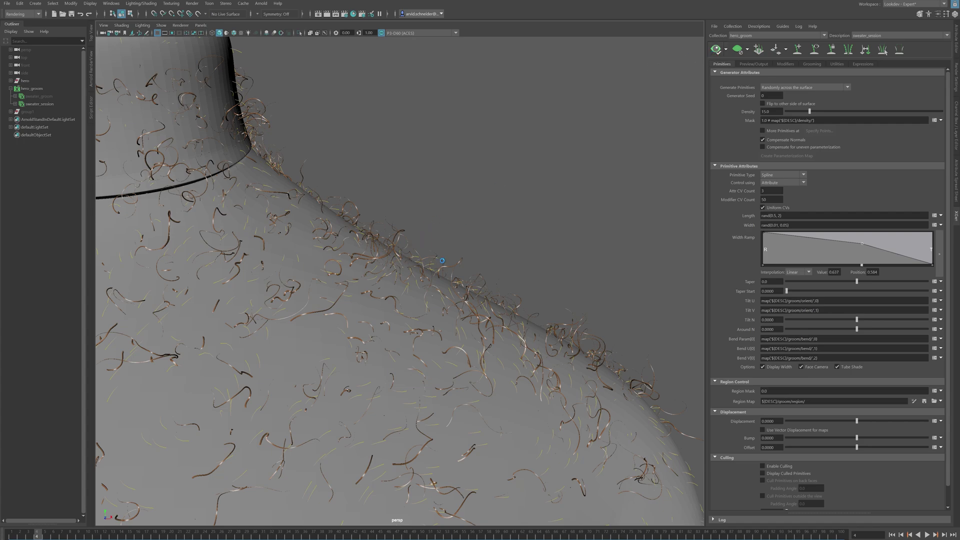
pyautogui.keyDown('alt'); pyautogui.moveTo(534, 259); pyautogui.dragTo(493, 230, button='right'); pyautogui.keyUp('alt')
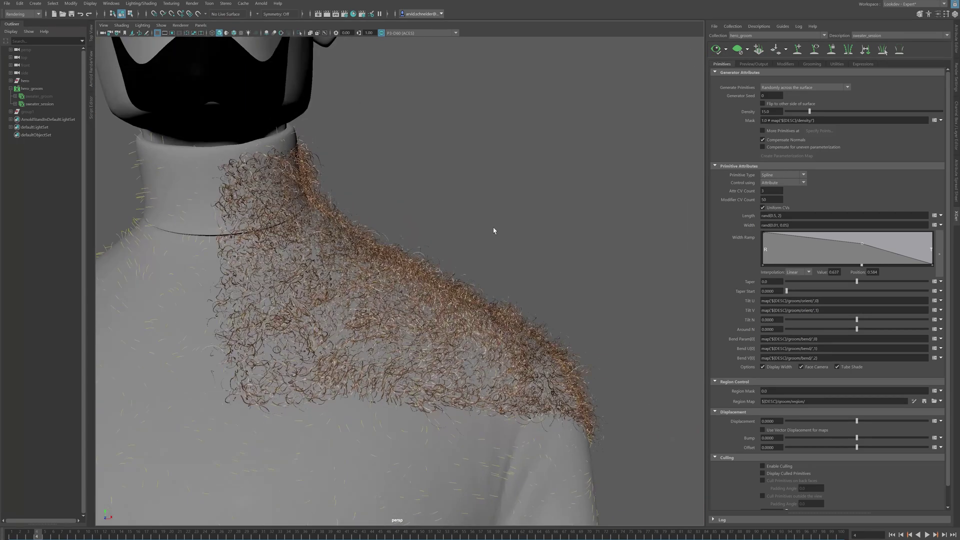
pyautogui.keyDown('alt'); pyautogui.moveTo(493, 230); pyautogui.dragTo(510, 250); pyautogui.keyUp('alt')
# Orbit, zoom and pan around the upper body to check the curly fur on front, back and sleeves
pyautogui.keyDown('alt'); pyautogui.moveTo(510, 250); pyautogui.dragTo(285, 263, button='right'); pyautogui.keyUp('alt')
pyautogui.keyDown('alt'); pyautogui.moveTo(285, 263); pyautogui.dragTo(392, 263); pyautogui.keyUp('alt')
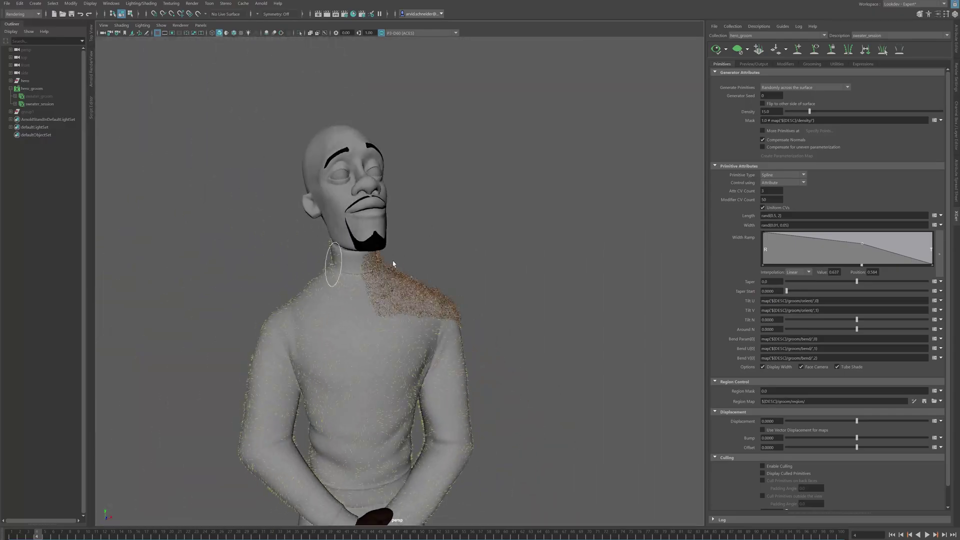
pyautogui.keyDown('alt'); pyautogui.moveTo(392, 263); pyautogui.dragTo(598, 265, button='right'); pyautogui.keyUp('alt')
pyautogui.keyDown('alt'); pyautogui.moveTo(598, 265); pyautogui.dragTo(540, 278); pyautogui.keyUp('alt')
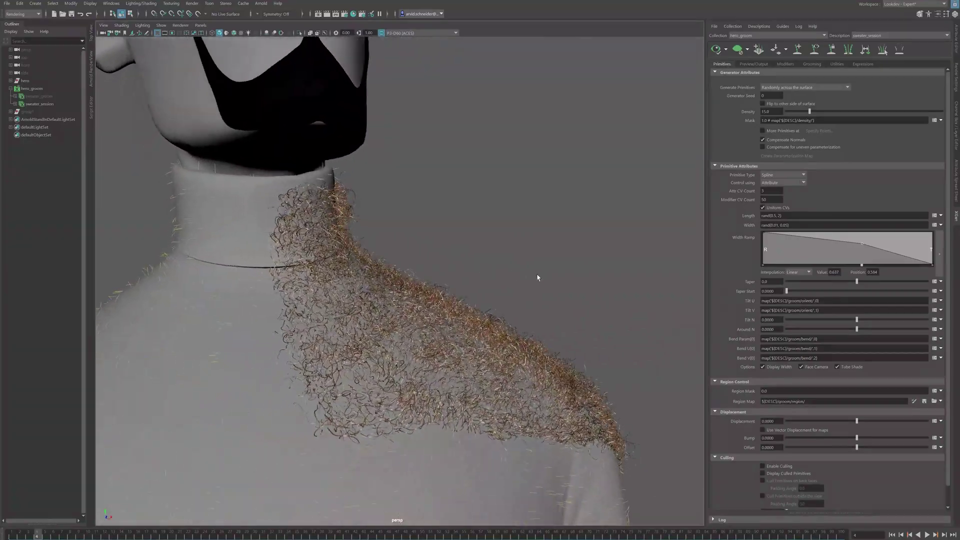
pyautogui.keyDown('alt'); pyautogui.moveTo(540, 279); pyautogui.dragTo(446, 248, button='right'); pyautogui.keyUp('alt')
pyautogui.keyDown('alt'); pyautogui.moveTo(547, 179); pyautogui.dragTo(425, 204, button='right'); pyautogui.keyUp('alt')
pyautogui.keyDown('alt'); pyautogui.moveTo(424, 204); pyautogui.dragTo(506, 220); pyautogui.keyUp('alt')
pyautogui.keyDown('alt'); pyautogui.moveTo(506, 220); pyautogui.dragTo(576, 141, button='middle'); pyautogui.keyUp('alt')
pyautogui.moveTo(576, 140)
pyautogui.keyDown('alt'); pyautogui.mouseDown()
pyautogui.moveTo(570, 161)
pyautogui.moveTo(564, 152)
pyautogui.mouseUp(); pyautogui.keyUp('alt')
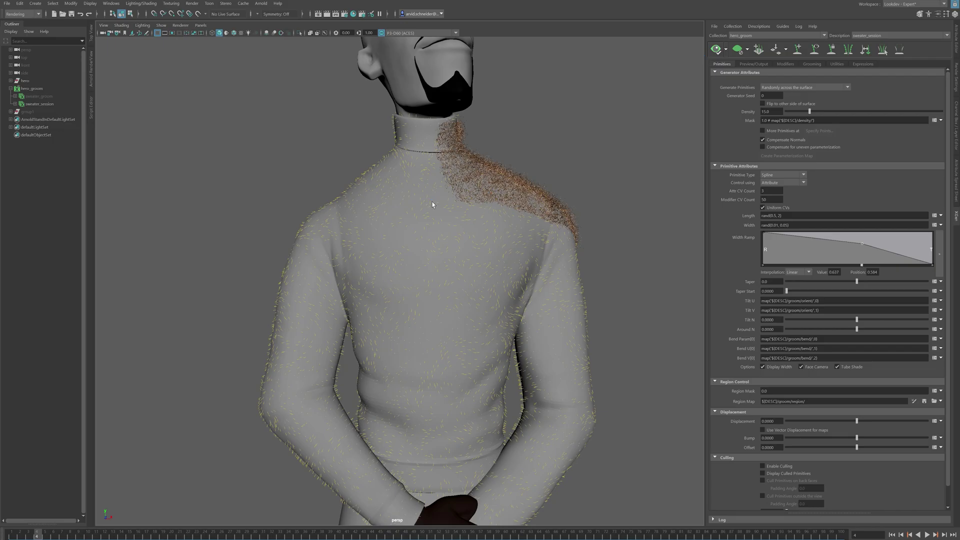
pyautogui.keyDown('alt'); pyautogui.moveTo(353, 208); pyautogui.dragTo(613, 216, button='right'); pyautogui.keyUp('alt')
pyautogui.keyDown('alt'); pyautogui.moveTo(275, 149); pyautogui.dragTo(449, 265, button='middle'); pyautogui.keyUp('alt')
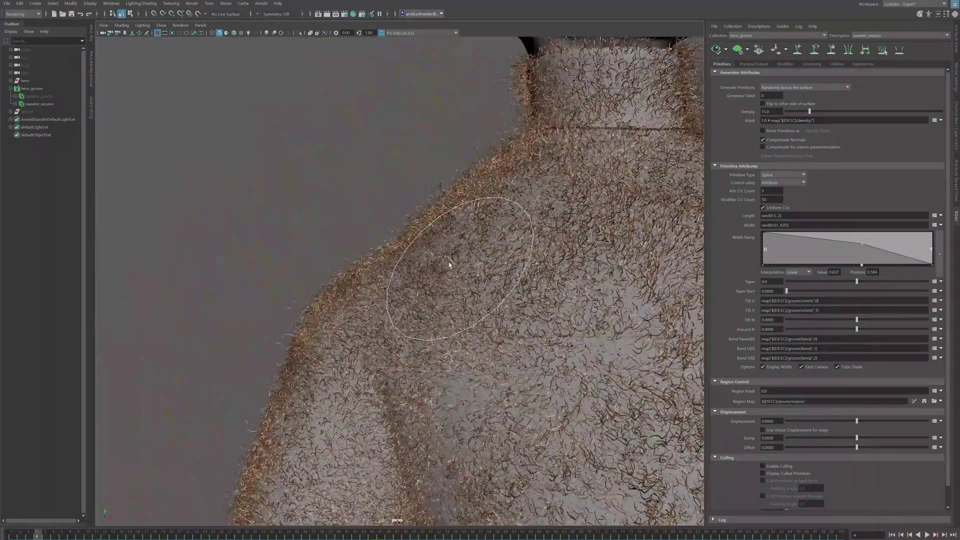
pyautogui.keyDown('alt'); pyautogui.moveTo(449, 265); pyautogui.dragTo(413, 264); pyautogui.keyUp('alt')
pyautogui.keyDown('alt'); pyautogui.moveTo(414, 264); pyautogui.dragTo(350, 267, button='right'); pyautogui.keyUp('alt')
pyautogui.keyDown('alt'); pyautogui.moveTo(395, 278); pyautogui.dragTo(515, 215); pyautogui.keyUp('alt')
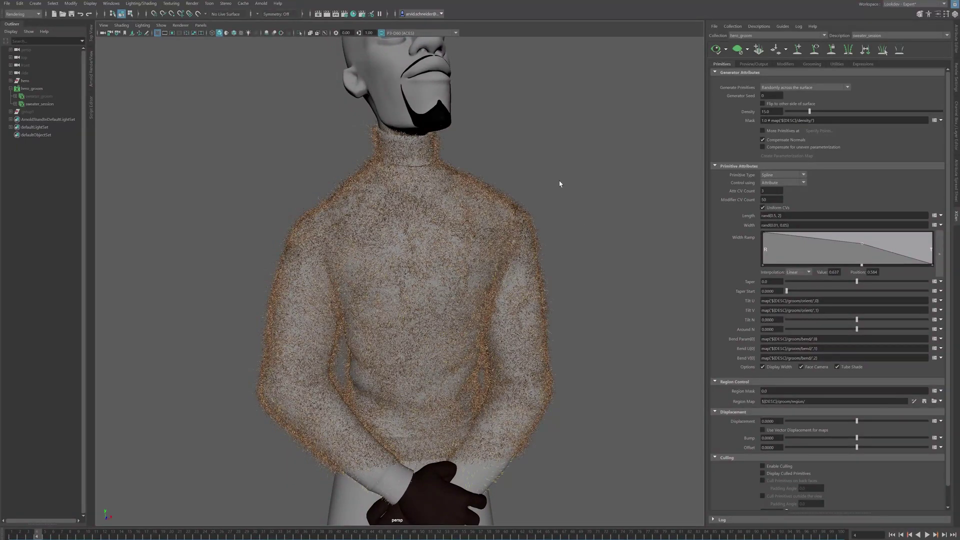
# Select sweater_session and set its Output Settings renderer to Arnold Renderer
pyautogui.click(45, 104)
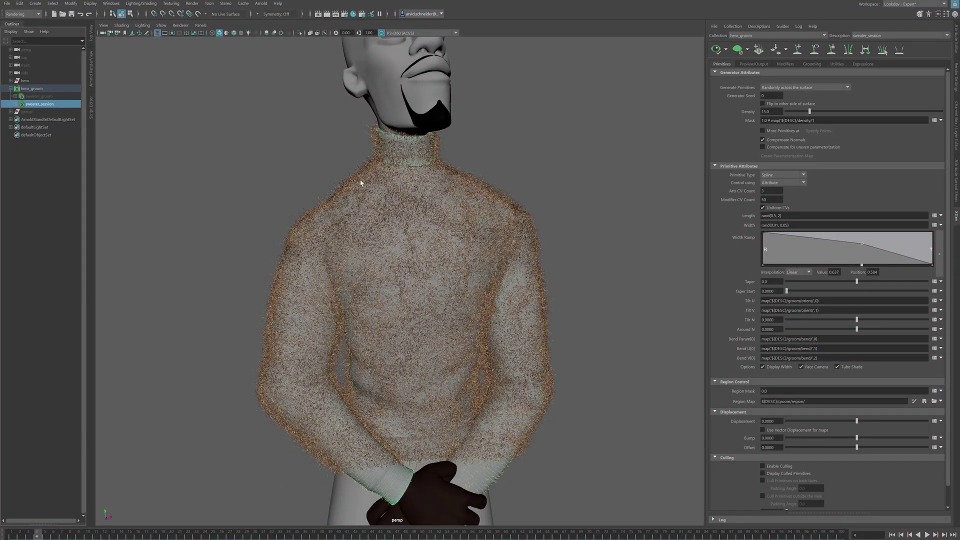
pyautogui.rightClick(445, 169)
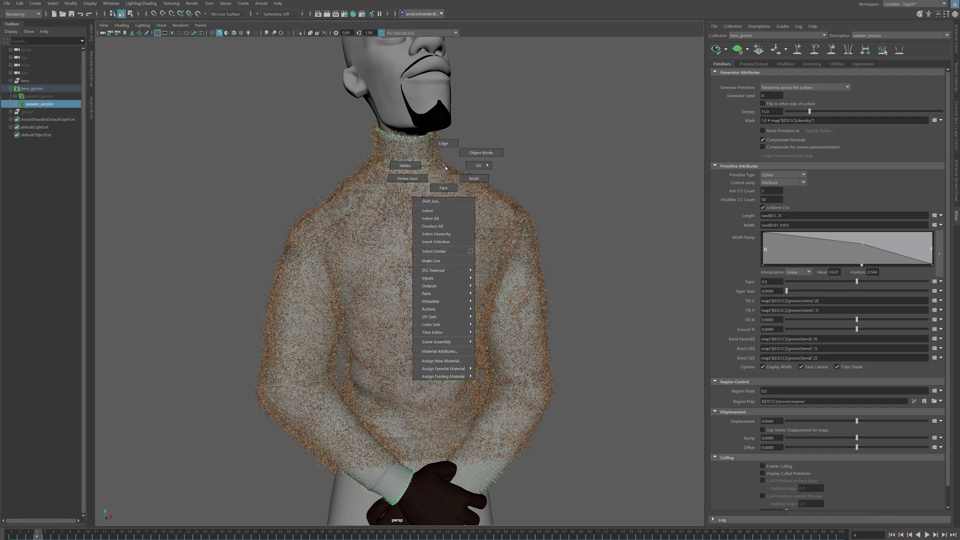
pyautogui.click(449, 168)
pyautogui.click(753, 66)
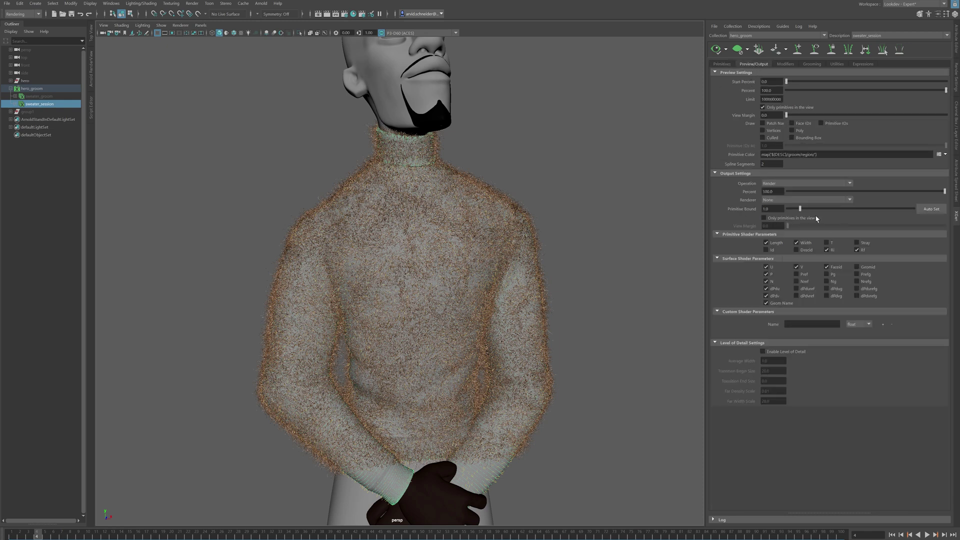
pyautogui.click(801, 199)
pyautogui.click(778, 213)
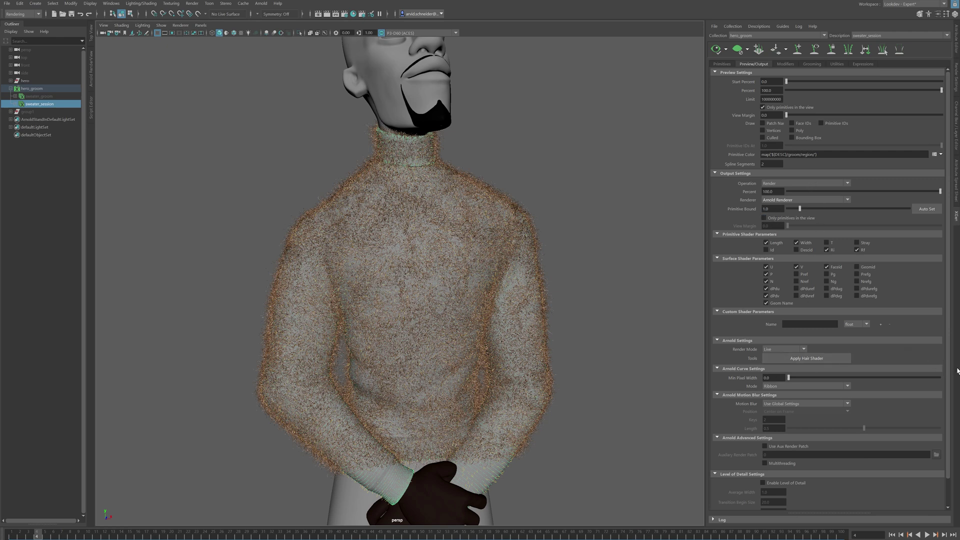
pyautogui.moveTo(950, 378); pyautogui.dragTo(952, 406)
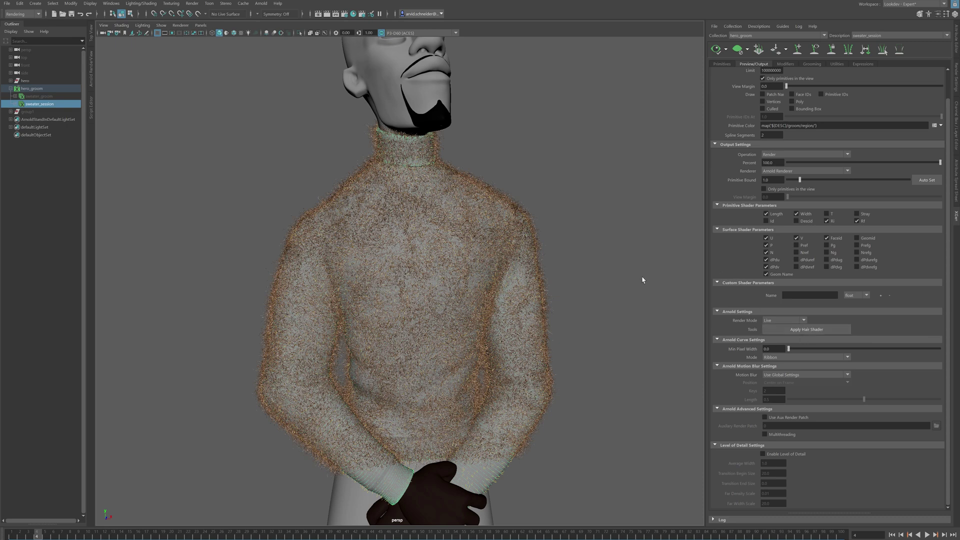
# Create an aiStandardHair node in the node editor and assign it to sweater_session
pyautogui.press('space')
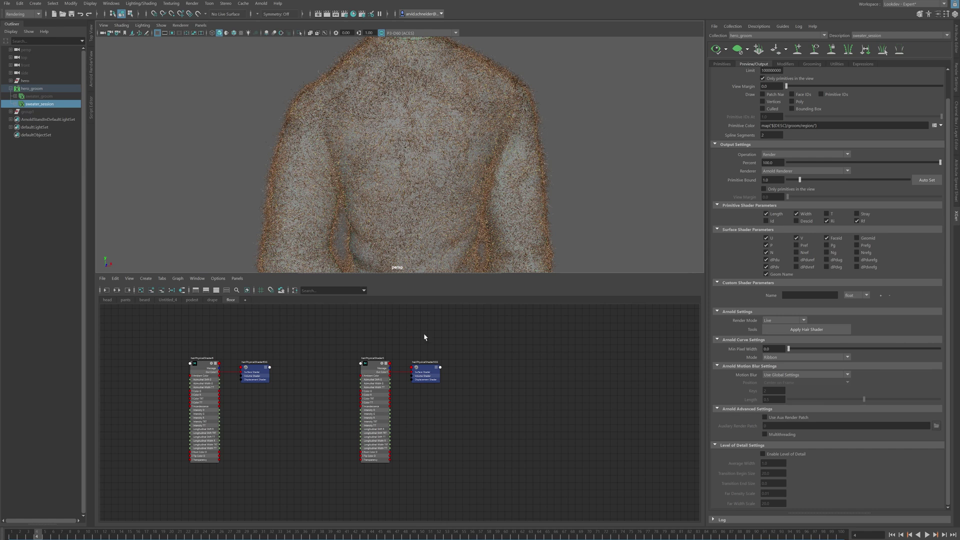
pyautogui.moveTo(489, 348); pyautogui.dragTo(489, 372, button='right')
pyautogui.press('Tab')
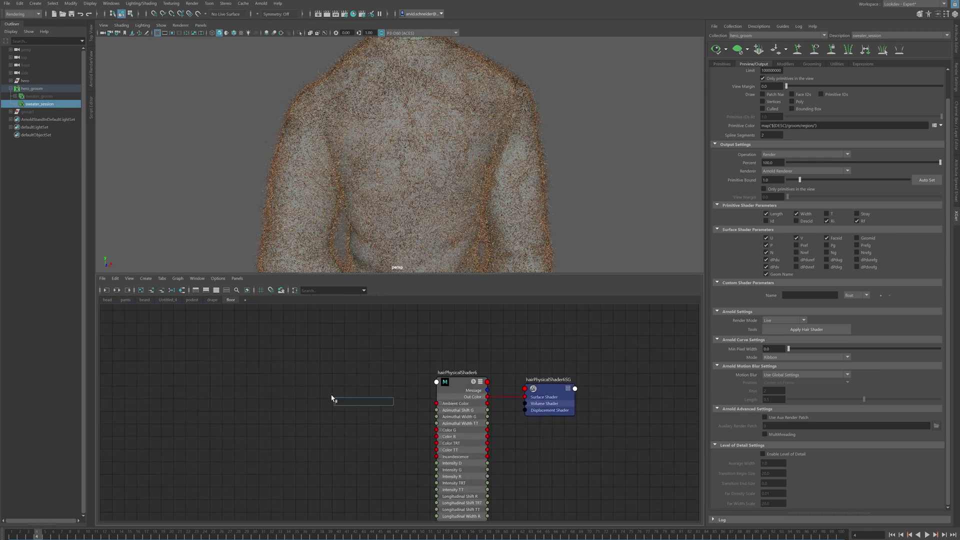
pyautogui.write('aista')
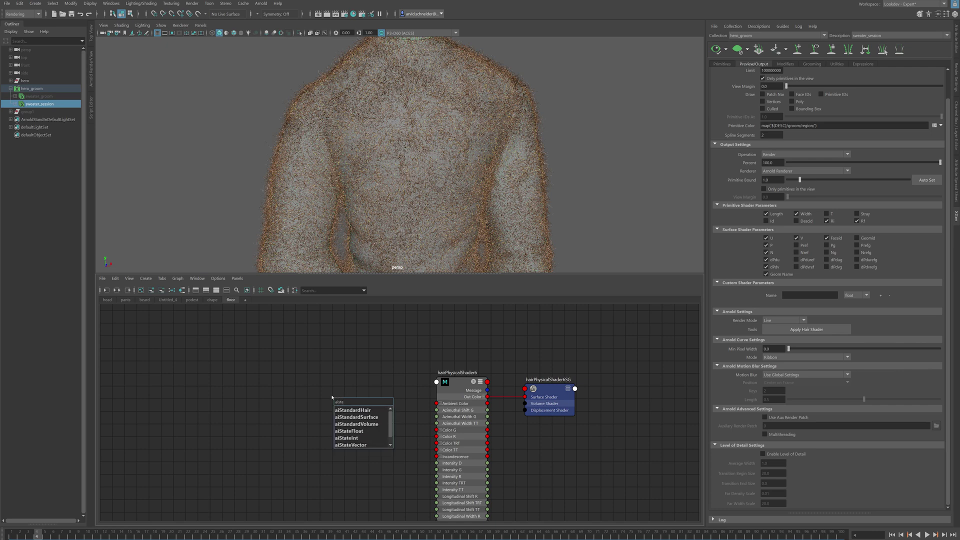
pyautogui.press('Down')
pyautogui.press('Return')
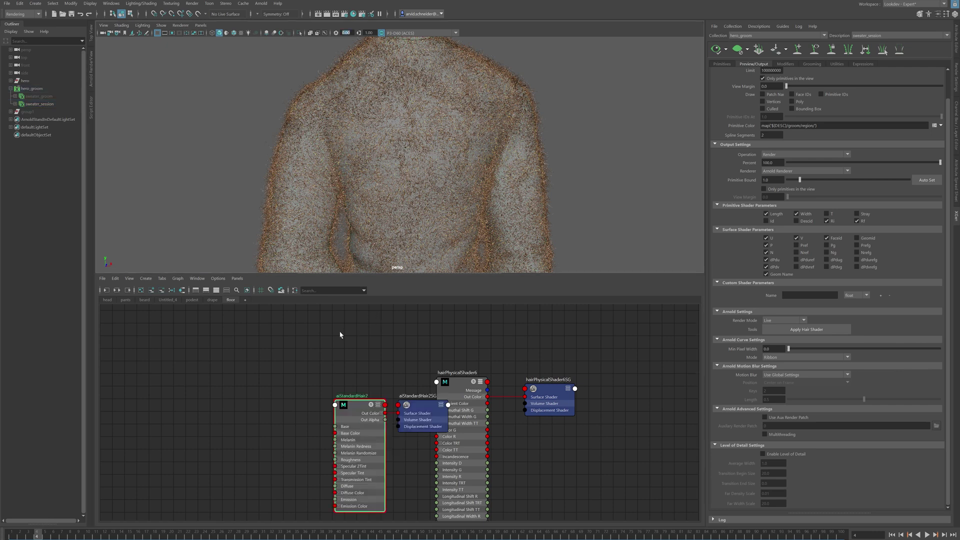
pyautogui.click(40, 104)
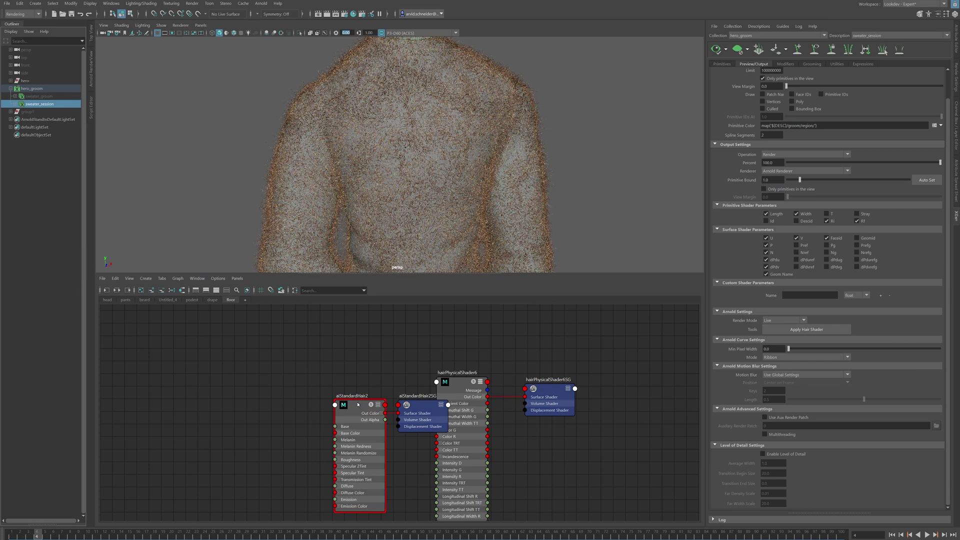
pyautogui.moveTo(357, 403); pyautogui.dragTo(356, 382, button='right')
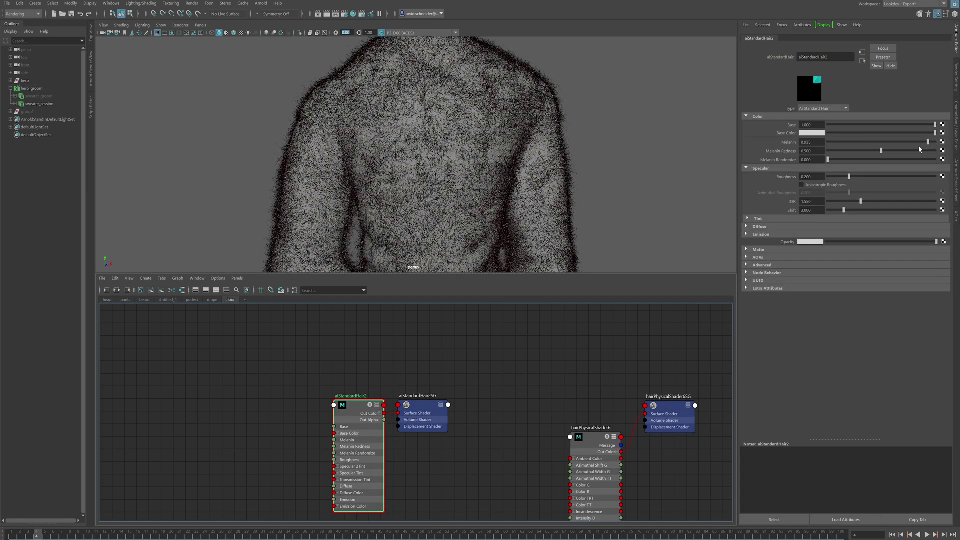
# Set the hair shader's Melanin to 0 and its Base Color to a pale blue
pyautogui.moveTo(935, 142); pyautogui.dragTo(805, 142)
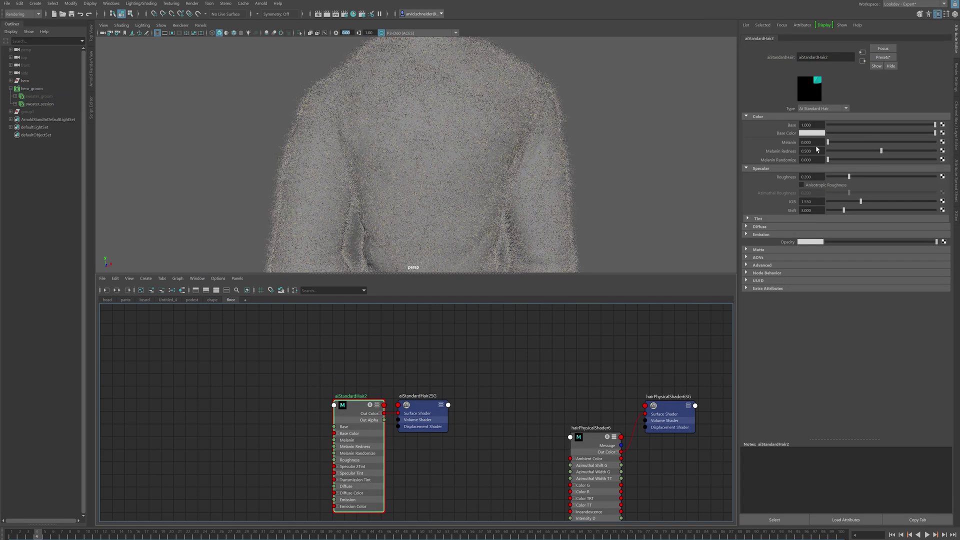
pyautogui.click(815, 133)
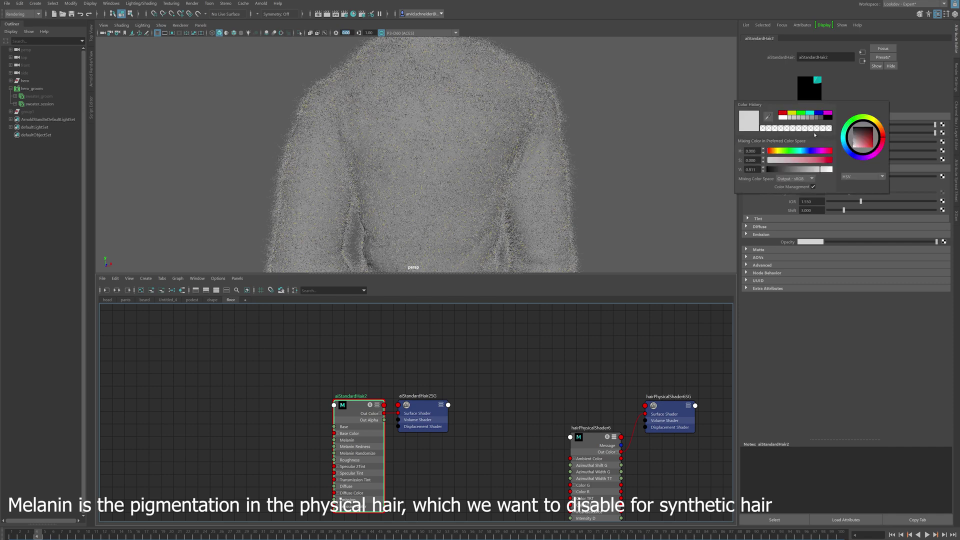
pyautogui.moveTo(794, 162); pyautogui.dragTo(788, 161)
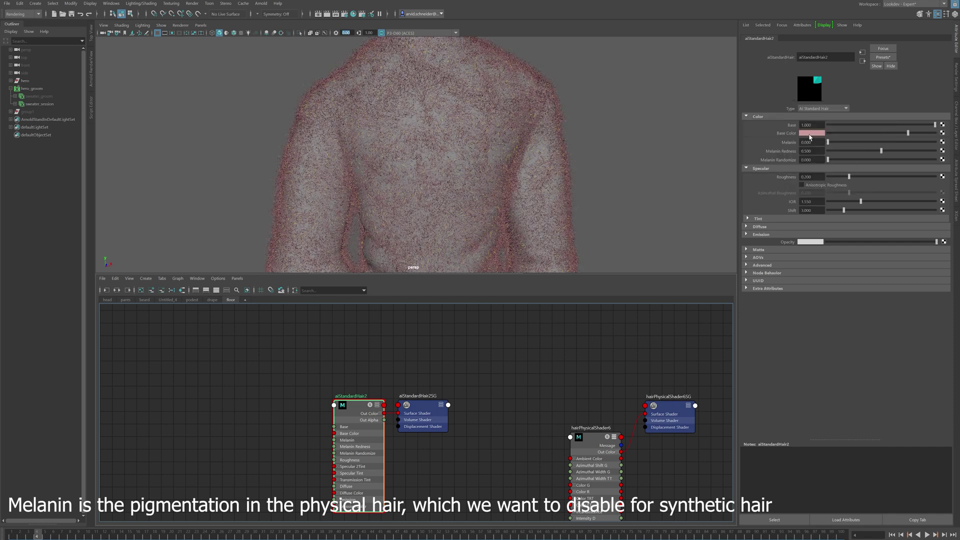
pyautogui.click(812, 137)
pyautogui.moveTo(842, 152); pyautogui.dragTo(841, 148)
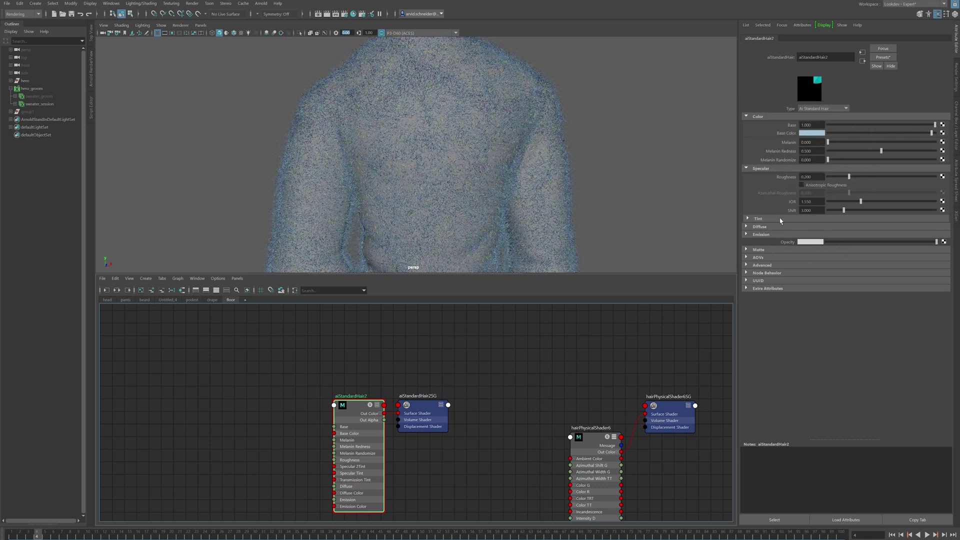
pyautogui.scroll(-6, 624, 119)
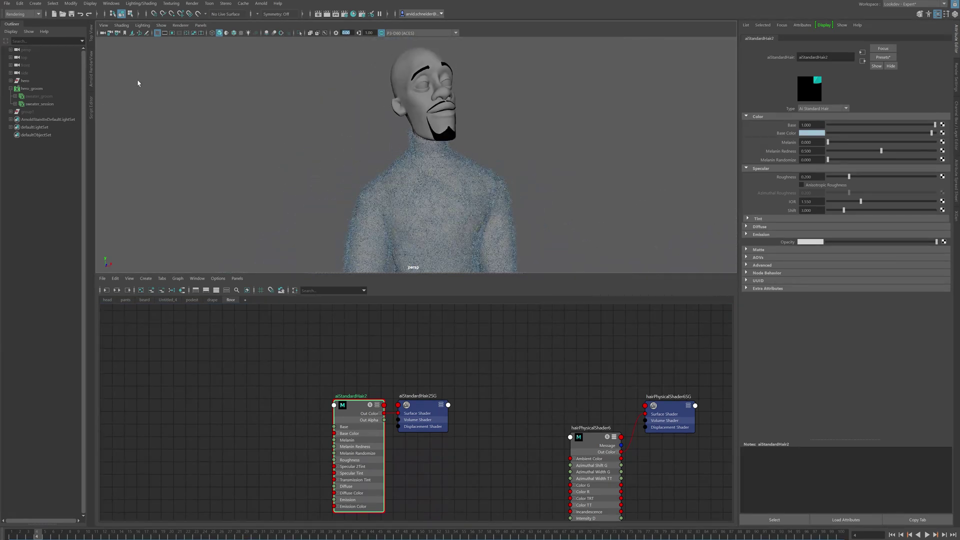
# Add an Arnold Skydome Light to light the character with an HDRI
pyautogui.scroll(-3, 362, 160)
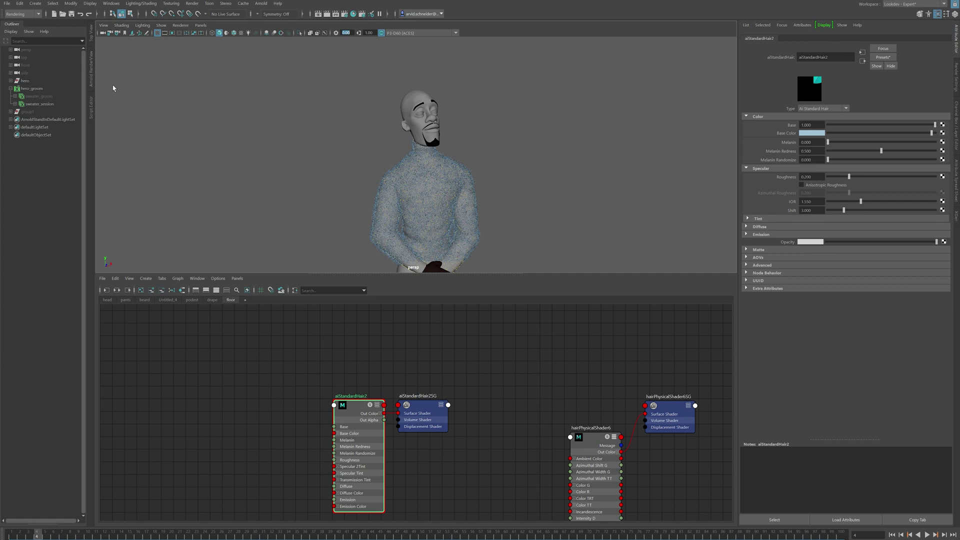
pyautogui.scroll(3, 529, 156)
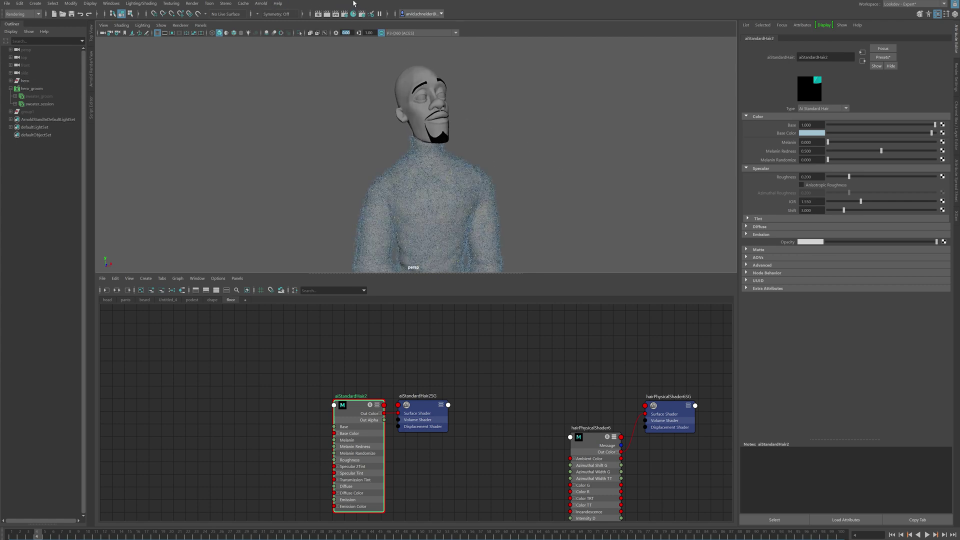
pyautogui.click(261, 3)
pyautogui.moveTo(280, 43)
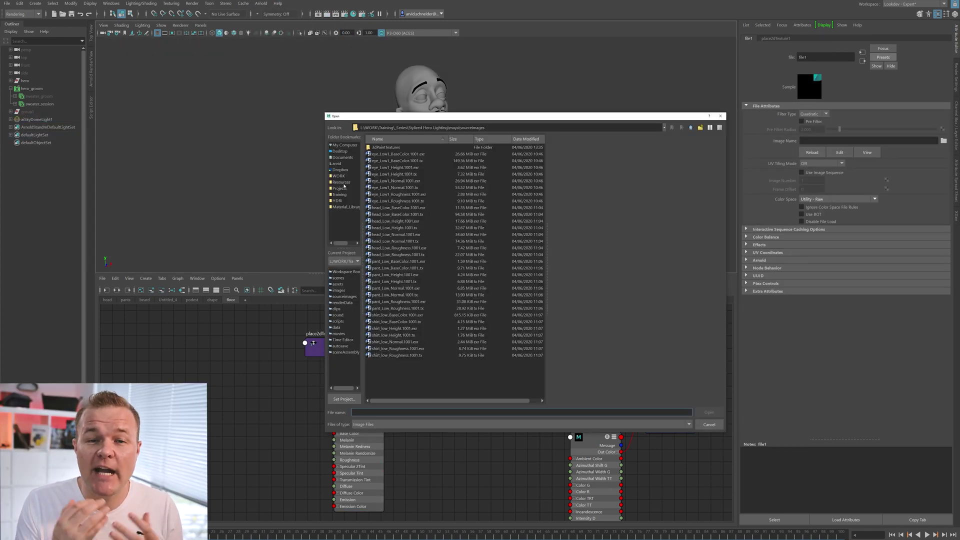
pyautogui.click(397, 155)
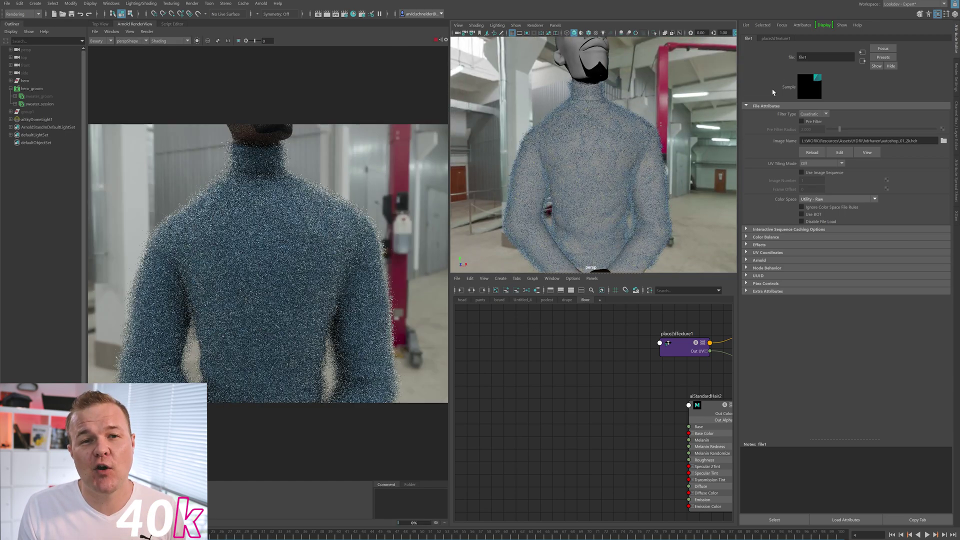
# Test-render a region of the sweater, return to full frame, and turn off progressive rendering
pyautogui.click(956, 77)
pyautogui.click(787, 54)
pyautogui.click(238, 41)
pyautogui.moveTo(287, 164); pyautogui.dragTo(356, 232)
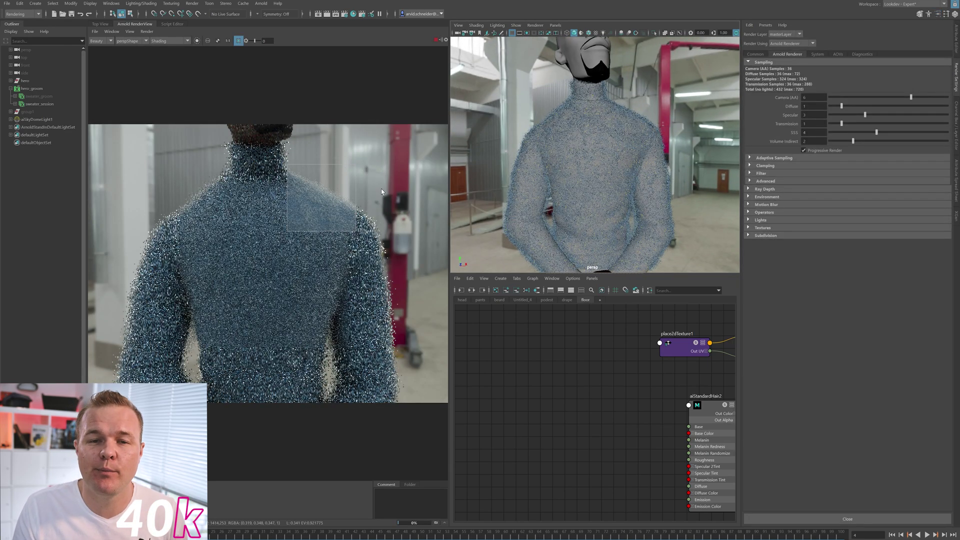
pyautogui.click(238, 40)
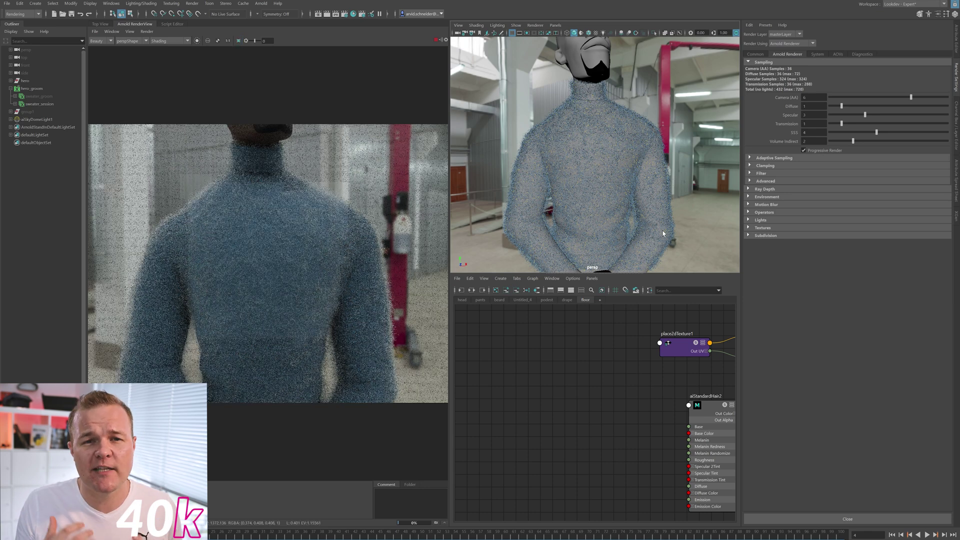
pyautogui.click(803, 150)
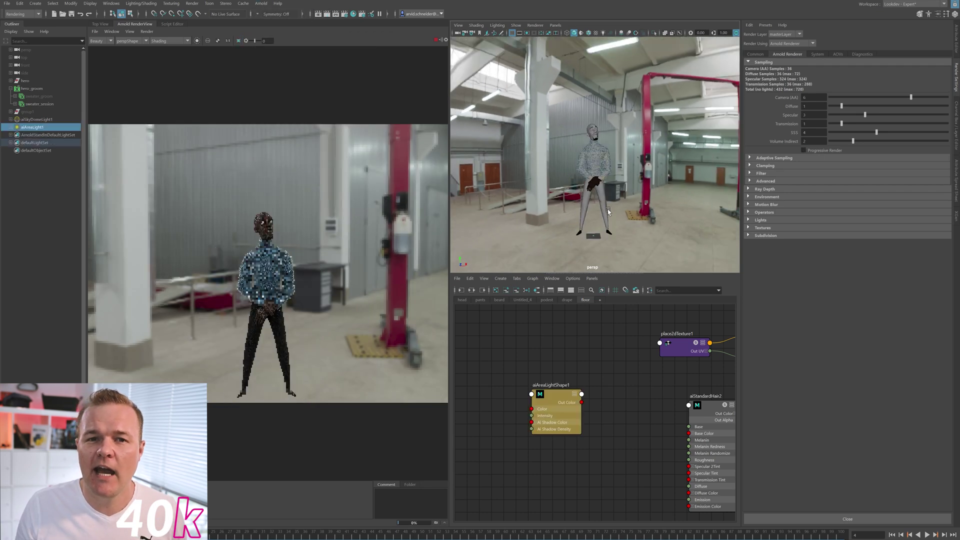
# Add an Arnold area light rotated toward the character with Exposure 18
pyautogui.keyDown('alt'); pyautogui.moveTo(595, 150); pyautogui.dragTo(605, 180); pyautogui.keyUp('alt')
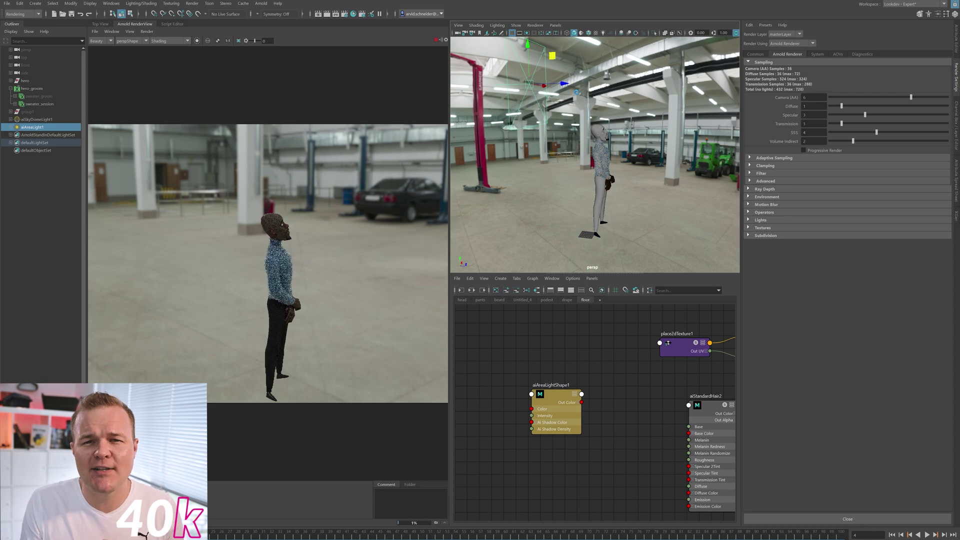
pyautogui.keyDown('alt'); pyautogui.moveTo(577, 92); pyautogui.dragTo(560, 103); pyautogui.keyUp('alt')
pyautogui.press('e')
pyautogui.hotkey('ctrl', 'a')
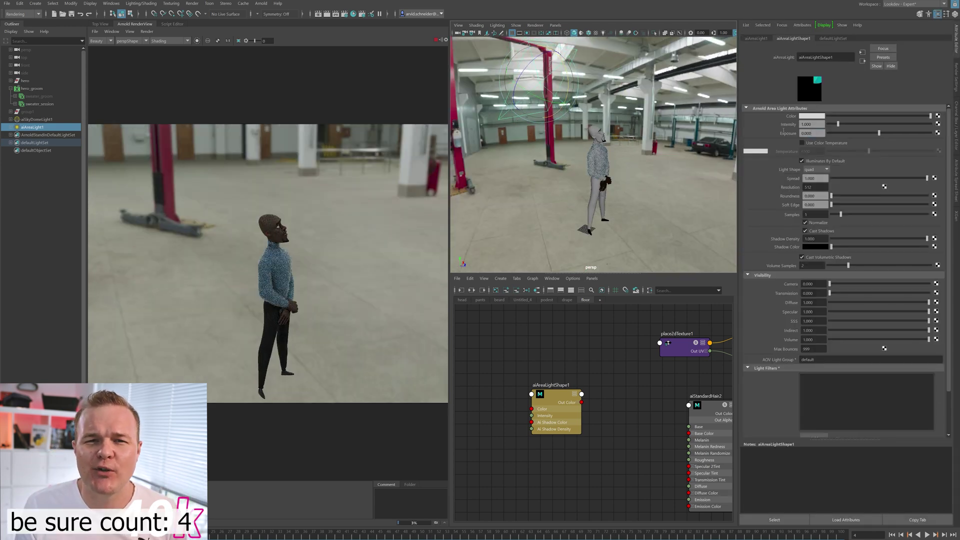
pyautogui.doubleClick(812, 133)
pyautogui.write('18')
pyautogui.press('Return')
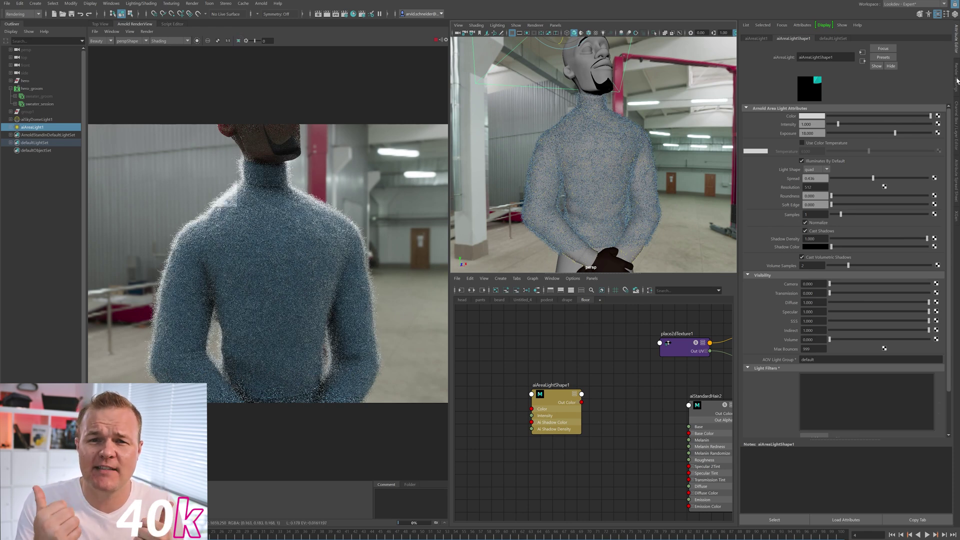
pyautogui.click(957, 80)
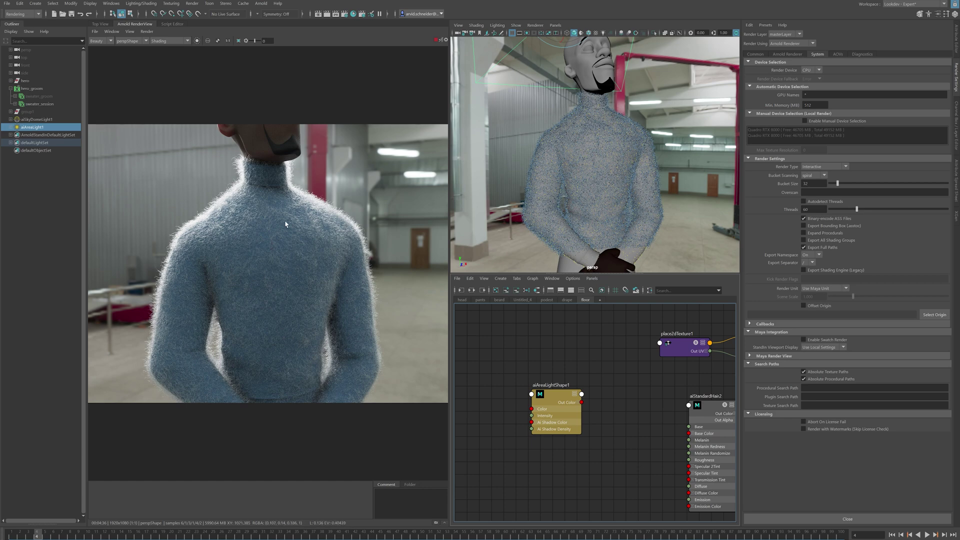
# Pan the Node Editor to the file1 node and return to the sweater_session XGen editor
pyautogui.keyDown('alt'); pyautogui.moveTo(594, 352); pyautogui.dragTo(562, 354, button='middle'); pyautogui.keyUp('alt')
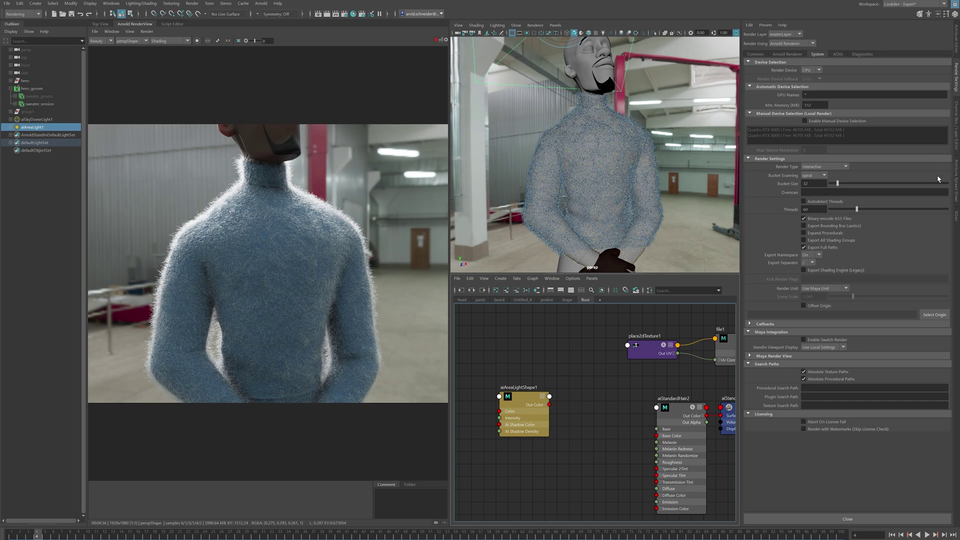
pyautogui.click(957, 218)
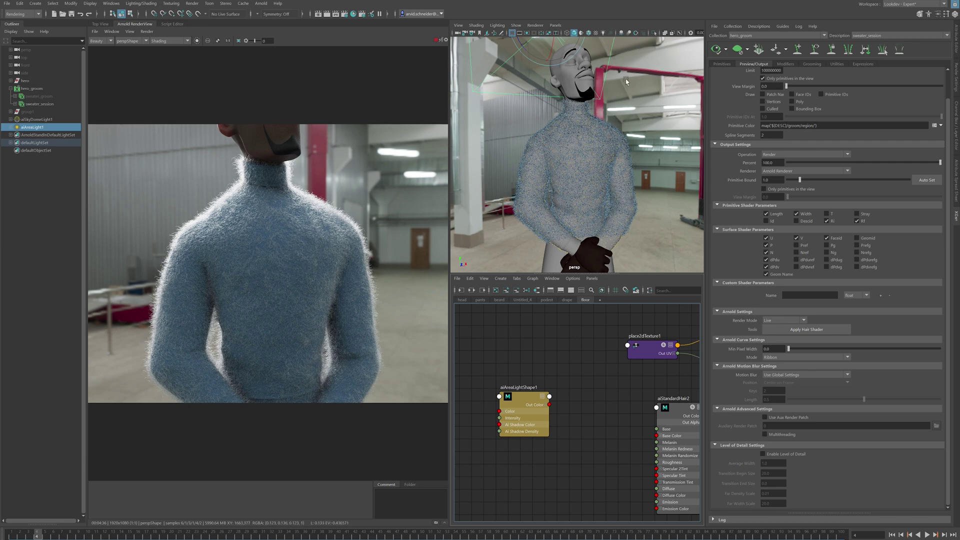
# In XGen Primitives, set fur Density to 35 and the Length expression to rand(0.2, 1)
pyautogui.scroll(2, 950, 115)
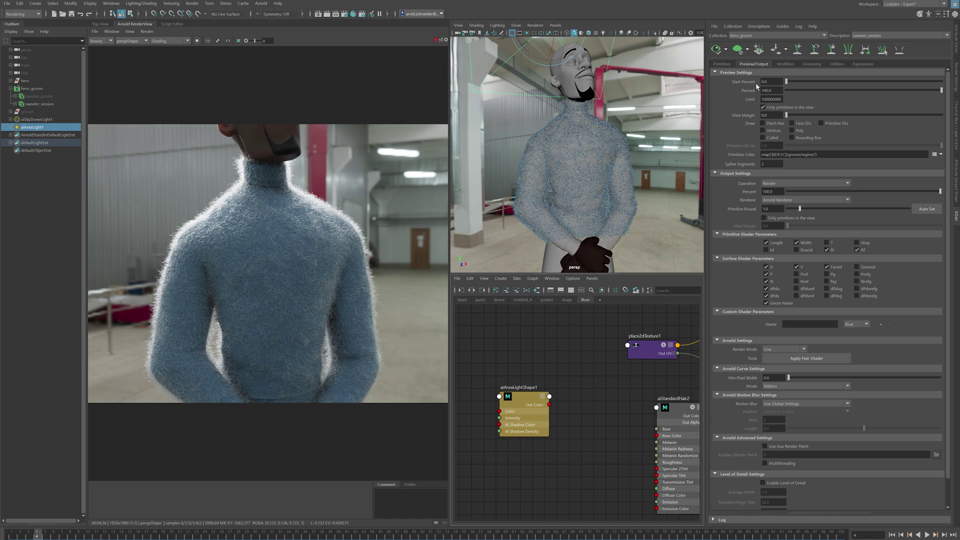
pyautogui.click(722, 64)
pyautogui.moveTo(777, 112); pyautogui.dragTo(739, 111)
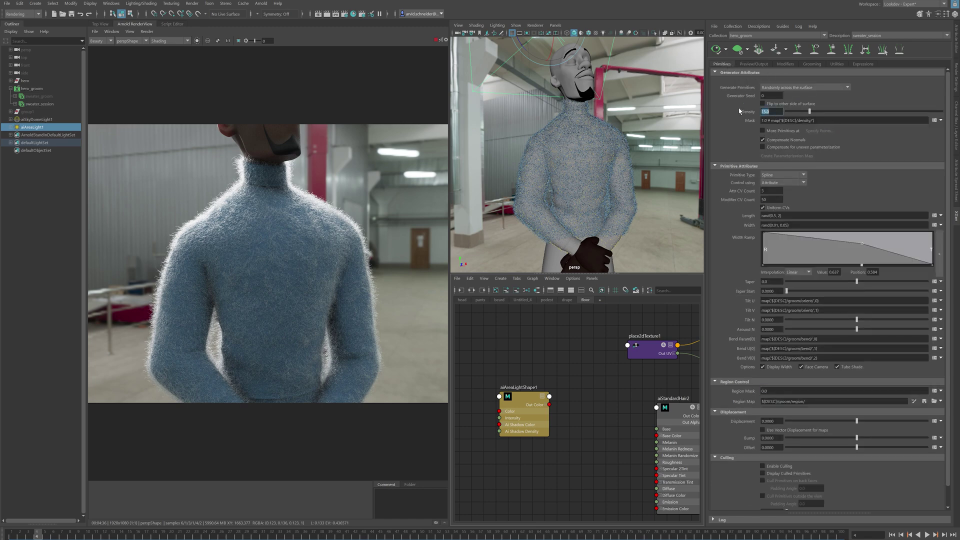
pyautogui.write('35')
pyautogui.press('Return')
pyautogui.click(774, 216)
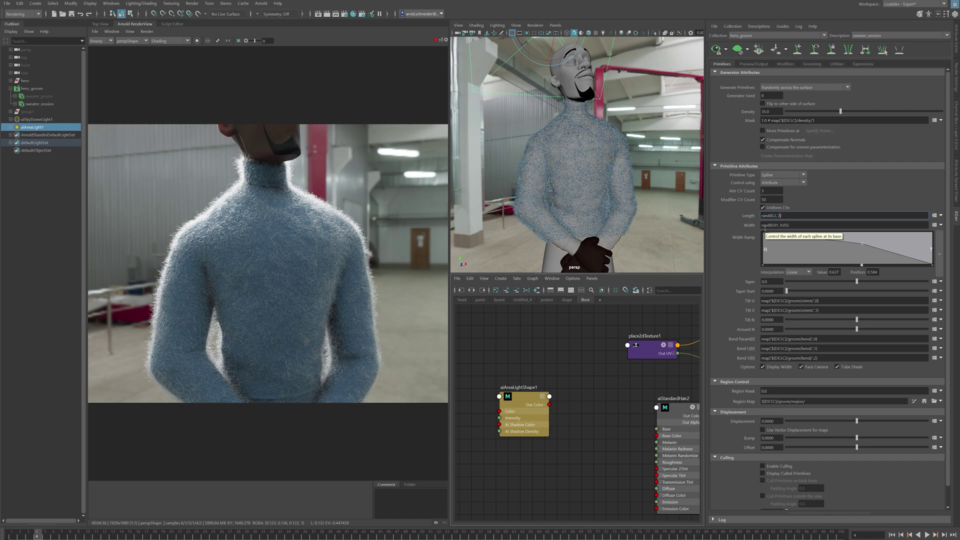
pyautogui.press('Return')
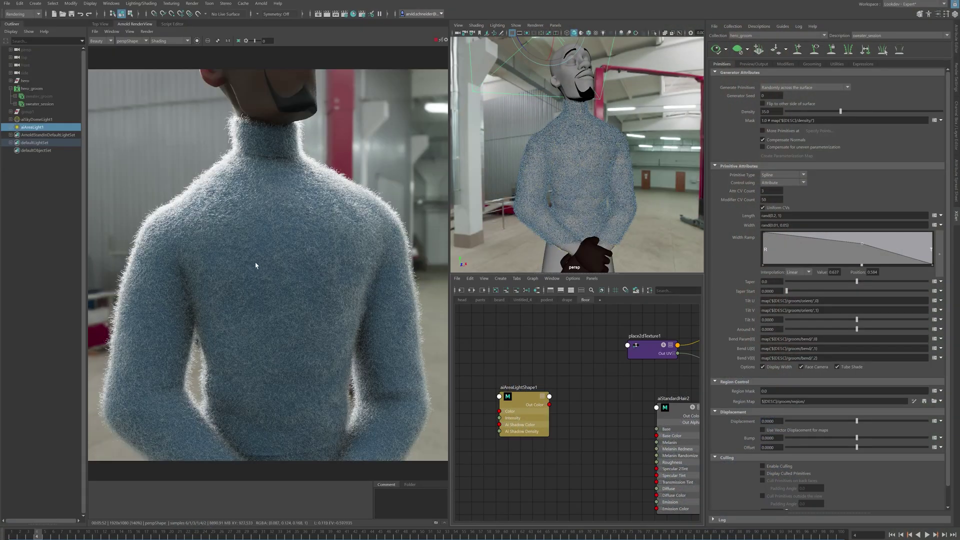
# Zoom into the Arnold render to examine the dense, fine light-blue fuzz on the sweater
pyautogui.keyDown('alt'); pyautogui.moveTo(255, 263); pyautogui.dragTo(287, 245, button='middle'); pyautogui.keyUp('alt')
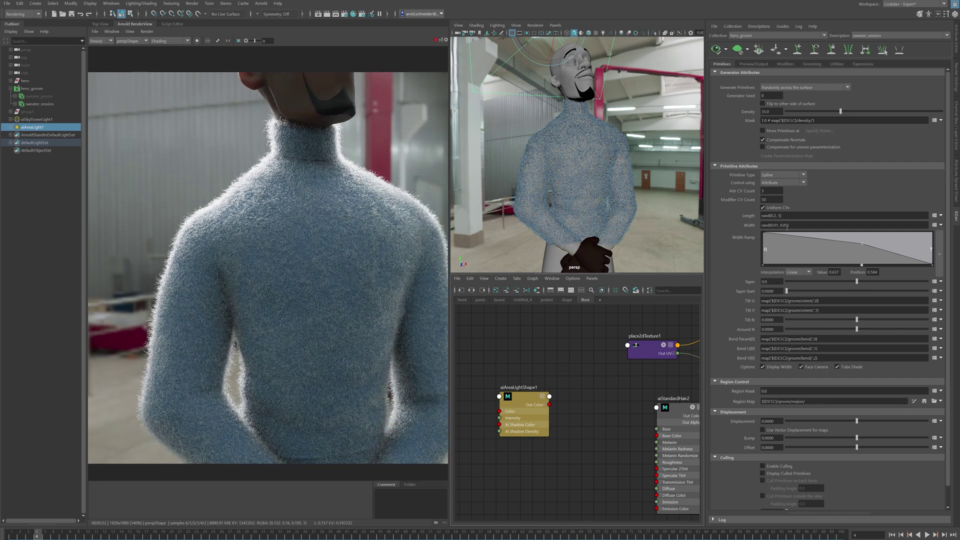
# Select the aiStandardHair2 node, show its attributes, and select the 0.200 Roughness value
pyautogui.scroll(-8, 600, 345)
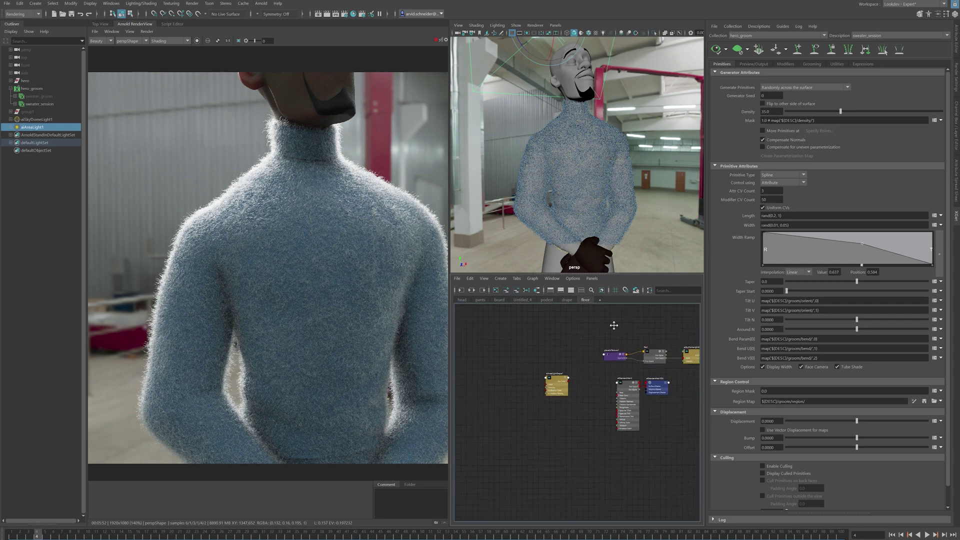
pyautogui.scroll(3, 568, 339)
pyautogui.keyDown('alt'); pyautogui.moveTo(583, 336); pyautogui.dragTo(698, 365, button='middle'); pyautogui.keyUp('alt')
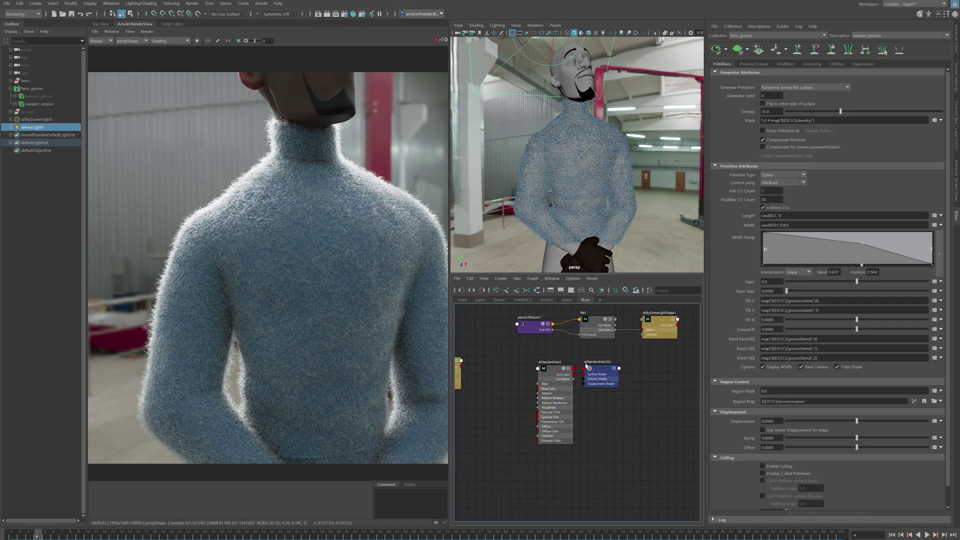
pyautogui.scroll(4, 530, 357)
pyautogui.click(592, 390)
pyautogui.click(593, 389)
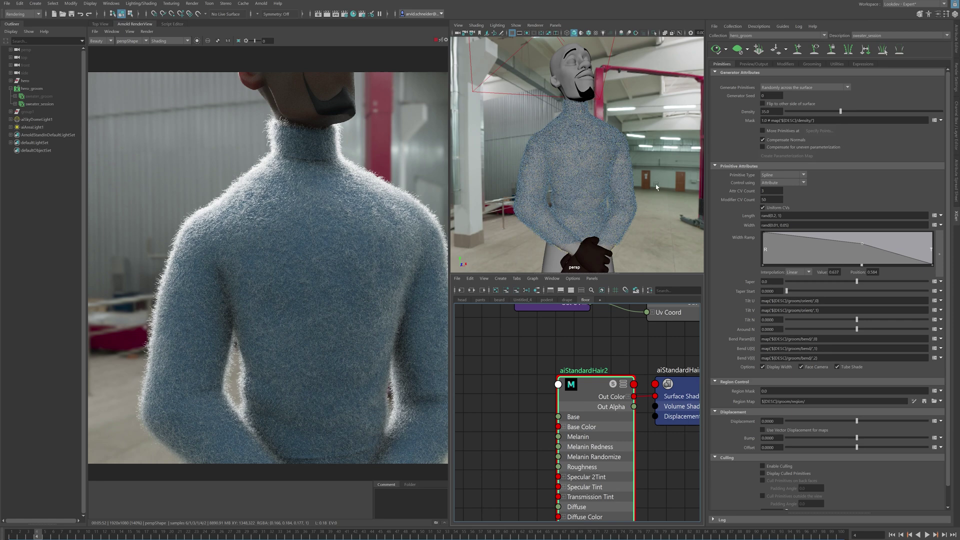
pyautogui.hotkey('ctrl', 'a')
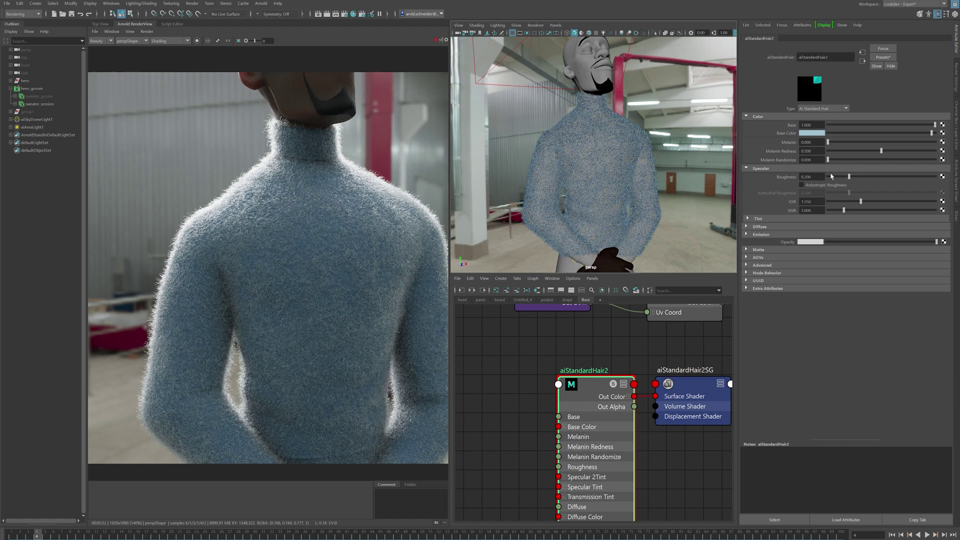
pyautogui.doubleClick(818, 178)
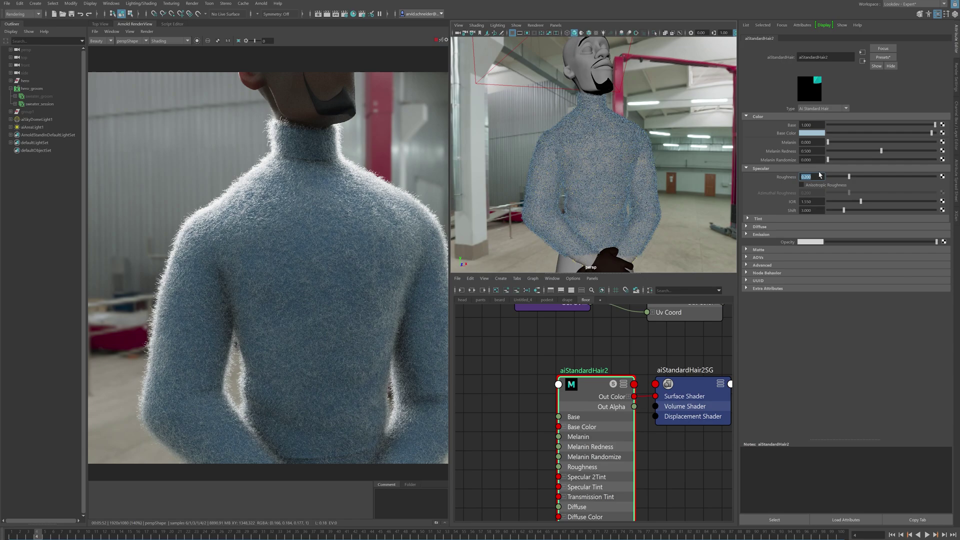